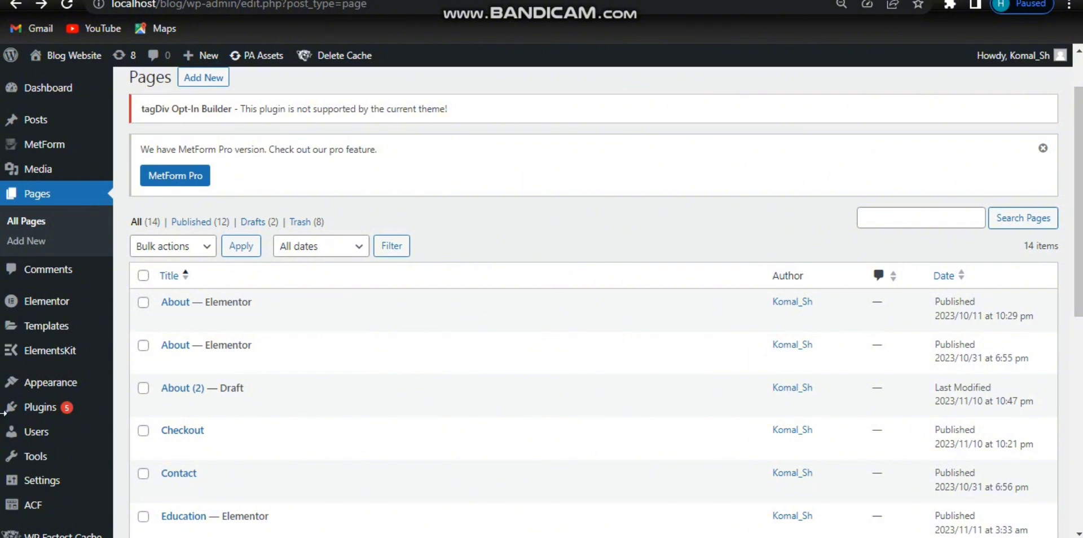
{"action": "mouse_move", "coordinate": [42, 409]}
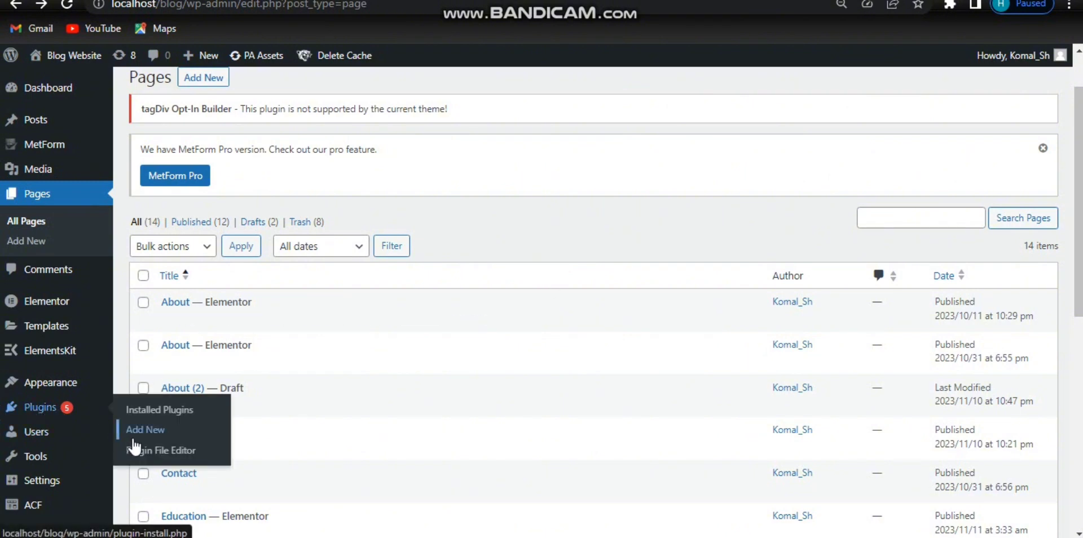
{"action": "mouse_move", "coordinate": [474, 330]}
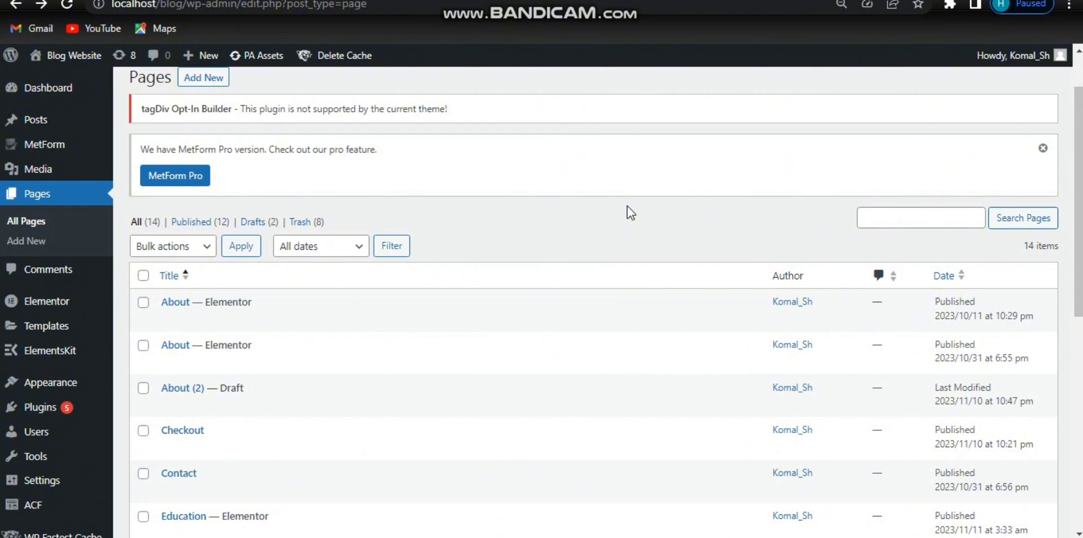
Step: Create a new page titled "Homee", publish it and open it for editing with Elementor
{"action": "left_click", "coordinate": [216, 84]}
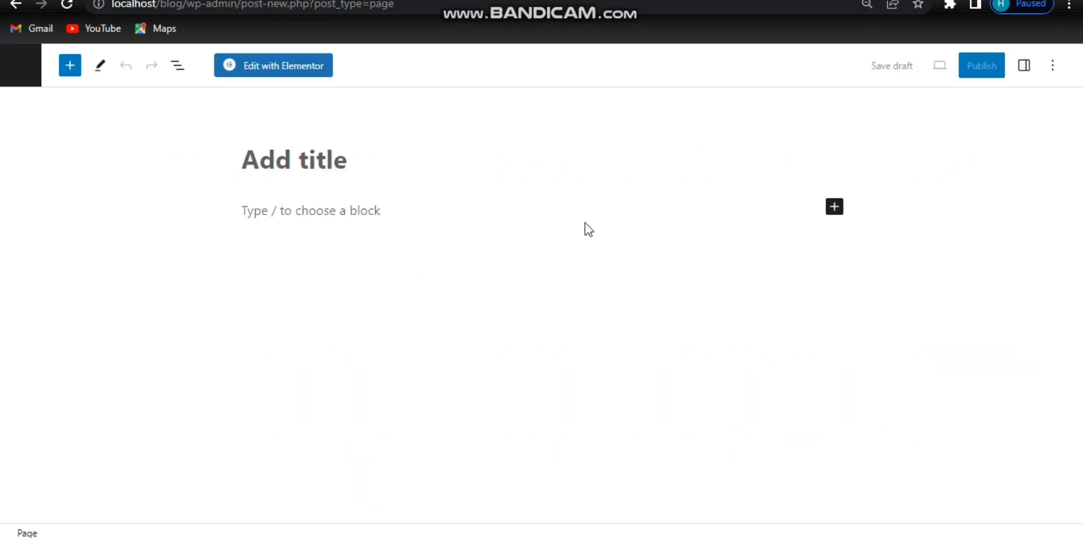
{"action": "left_click", "coordinate": [488, 174]}
{"action": "type", "text": "Home"}
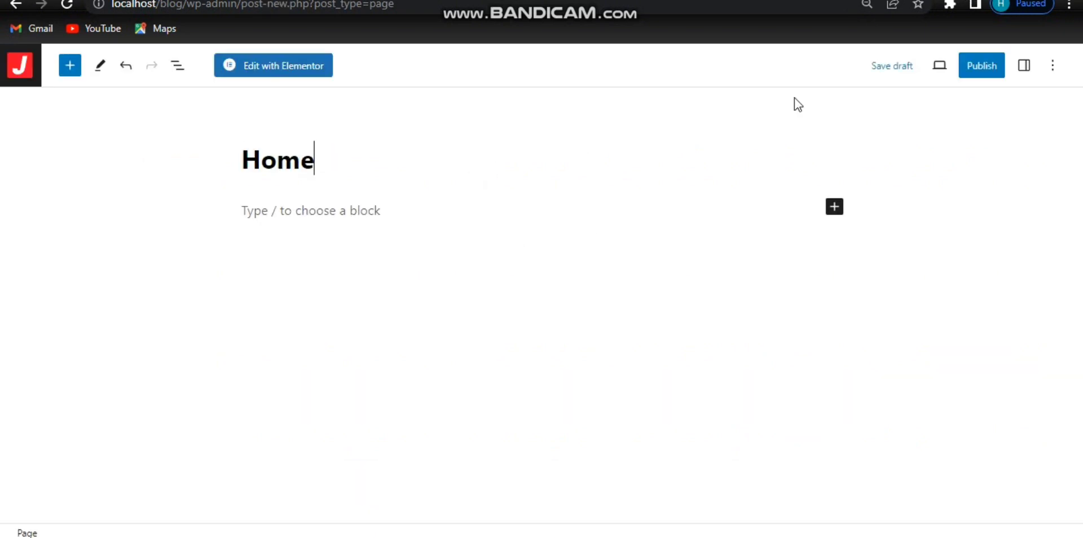
{"action": "type", "text": "e"}
{"action": "left_click", "coordinate": [981, 67]}
{"action": "left_click", "coordinate": [939, 63]}
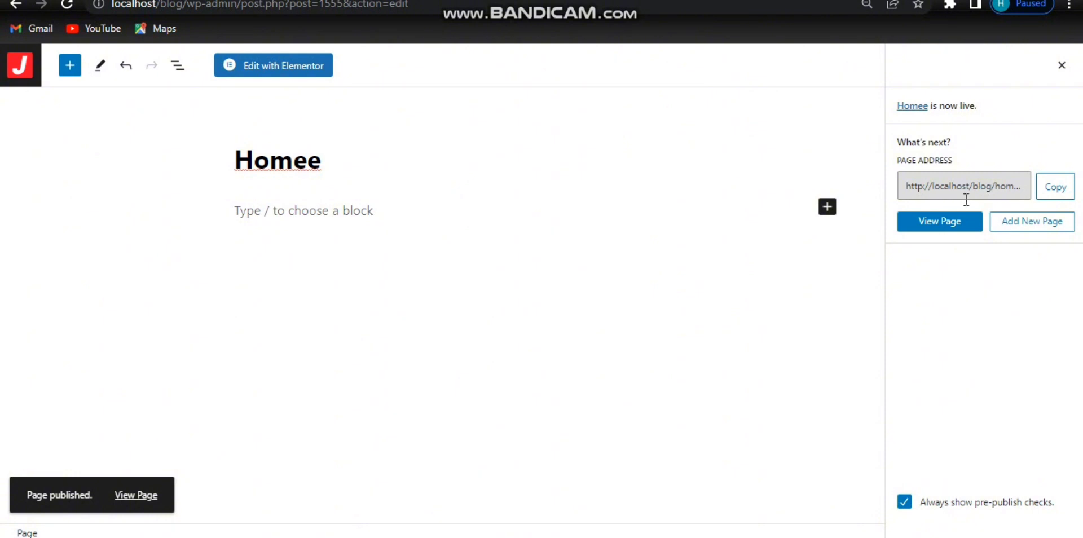
{"action": "left_click", "coordinate": [278, 74]}
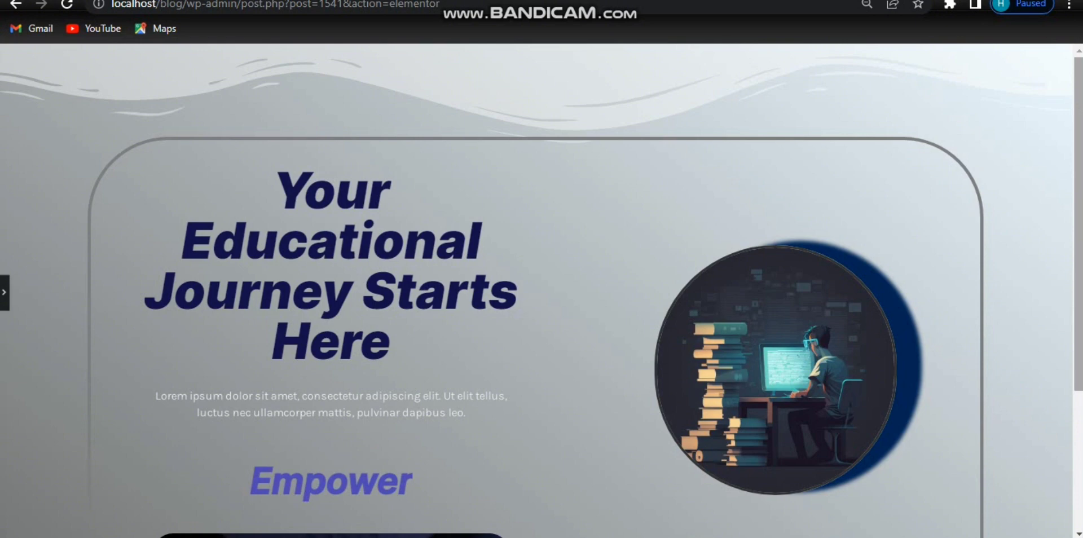
Step: Examine the finished education page's hero design from the wavy top edge down to the statistics row
{"action": "scroll", "coordinate": [542, 291], "scroll_direction": "down", "scroll_amount": 3}
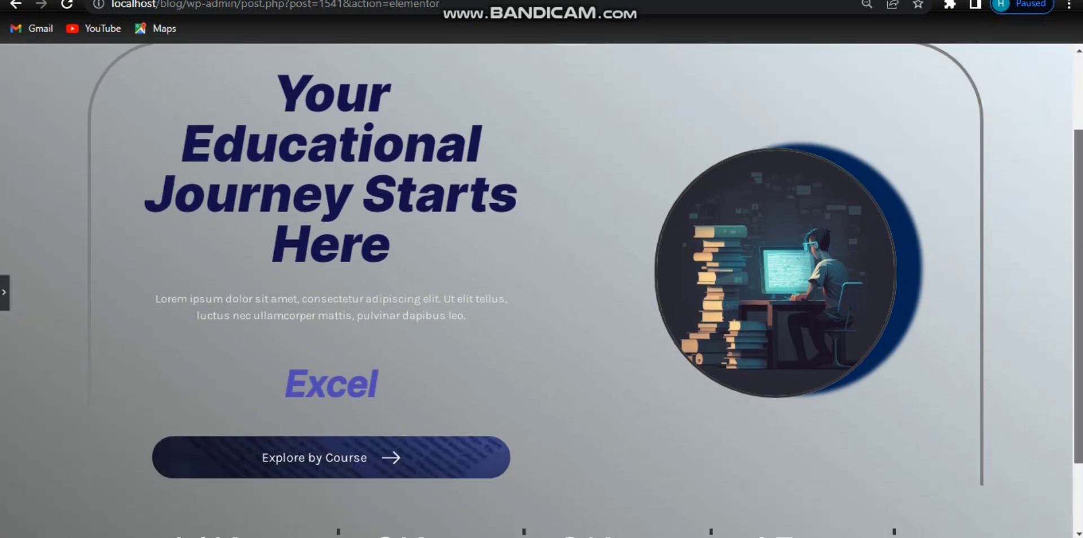
{"action": "scroll", "coordinate": [541, 292], "scroll_direction": "down", "scroll_amount": 2}
{"action": "scroll", "coordinate": [1080, 97], "scroll_direction": "up", "scroll_amount": 4}
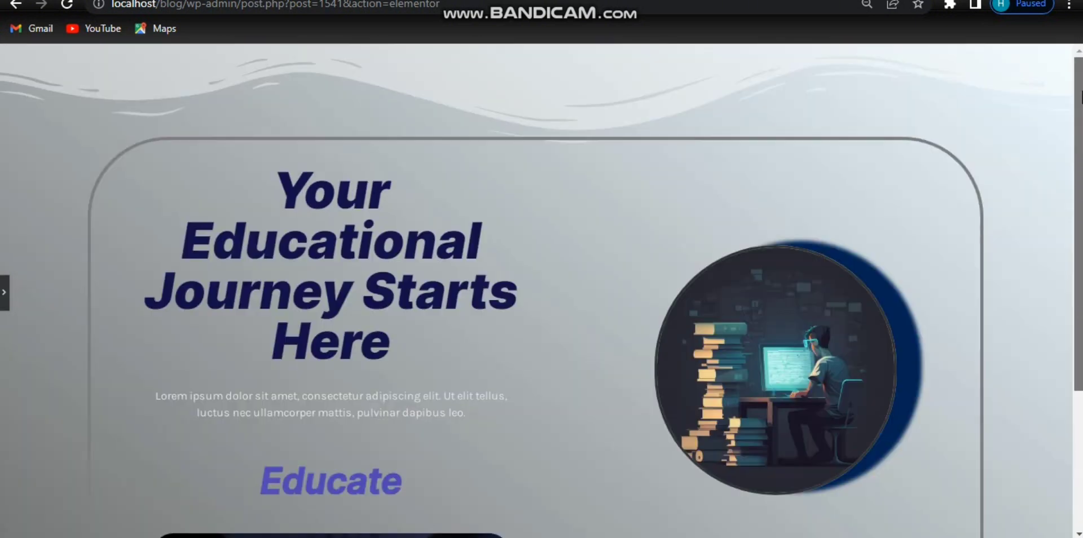
{"action": "scroll", "coordinate": [1081, 98], "scroll_direction": "down", "scroll_amount": 3}
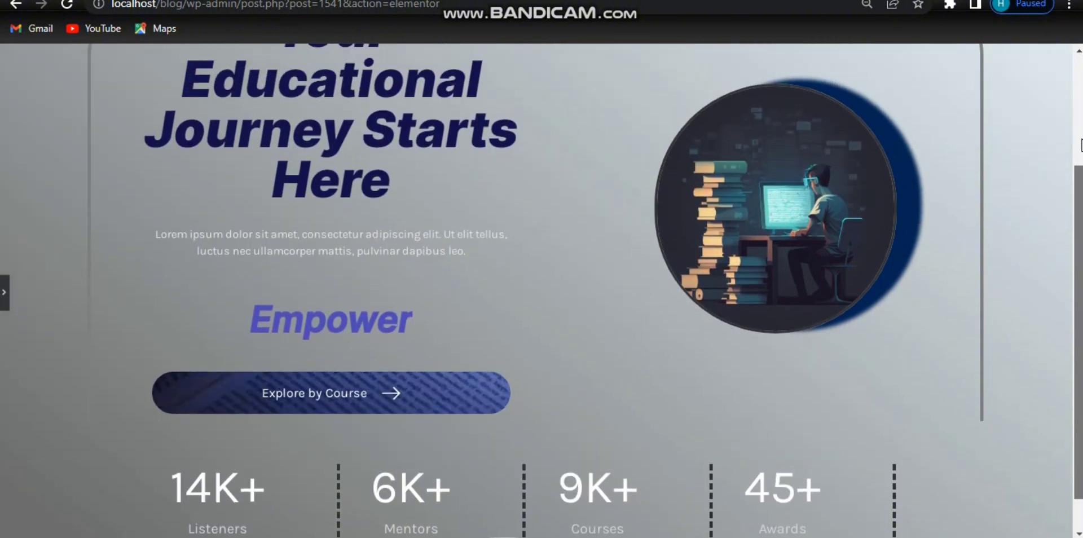
{"action": "scroll", "coordinate": [742, 232], "scroll_direction": "up", "scroll_amount": 2}
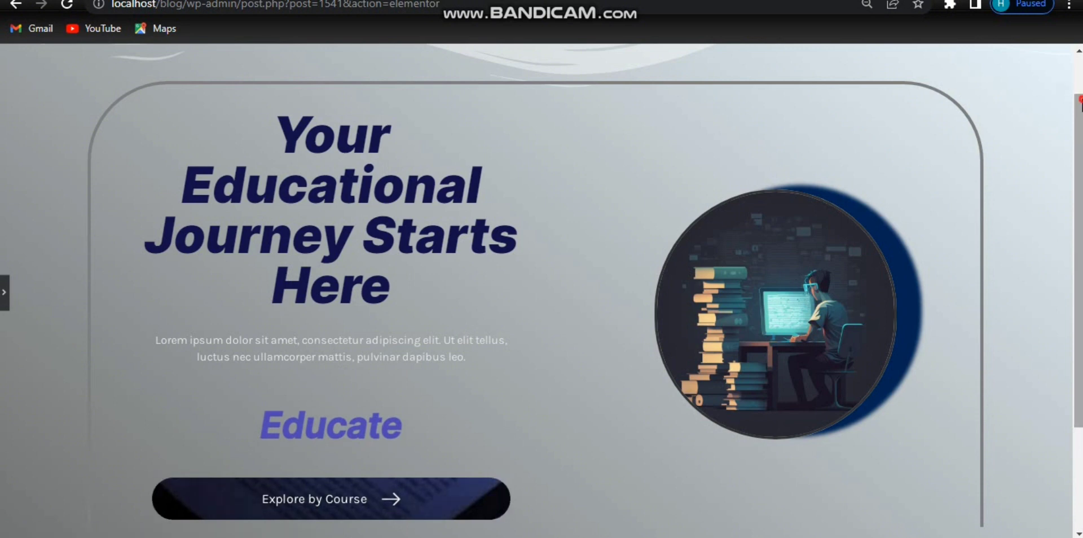
{"action": "left_click_drag", "start_coordinate": [1081, 100], "coordinate": [1082, 202]}
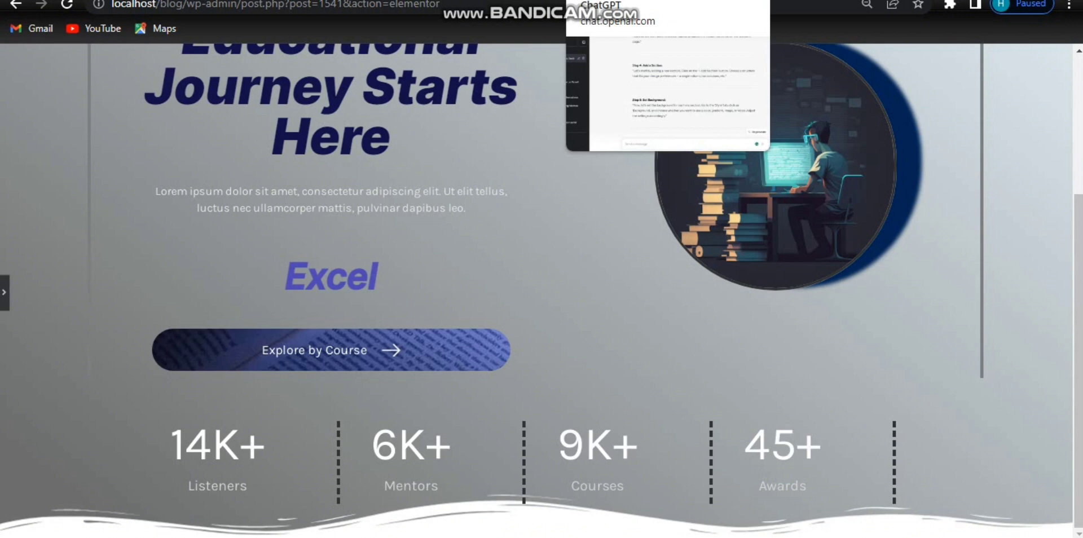
Step: Return to the Homee page in Elementor and set its page layout to Elementor Canvas
{"action": "left_click", "coordinate": [506, 0]}
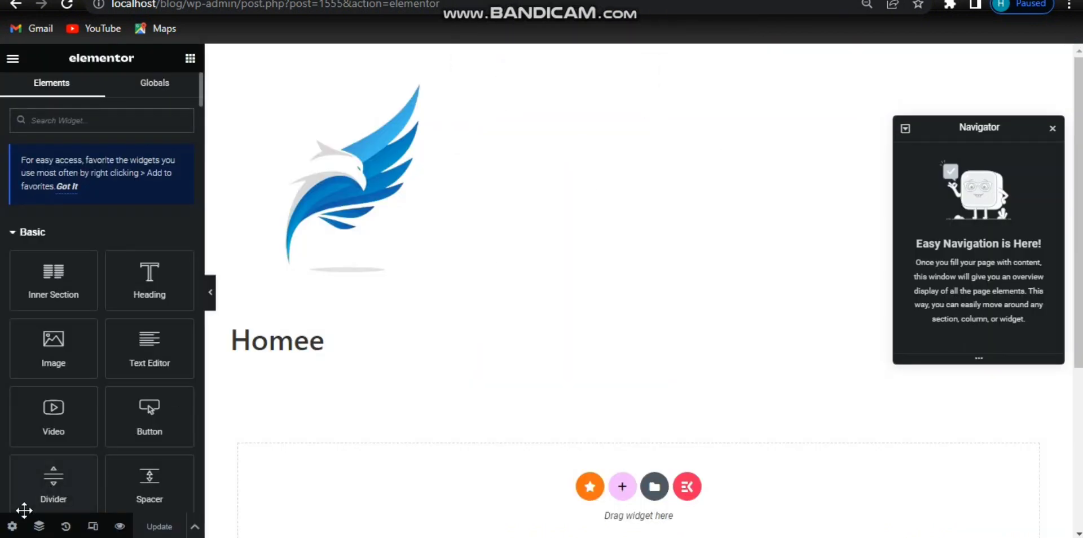
{"action": "left_click", "coordinate": [13, 527]}
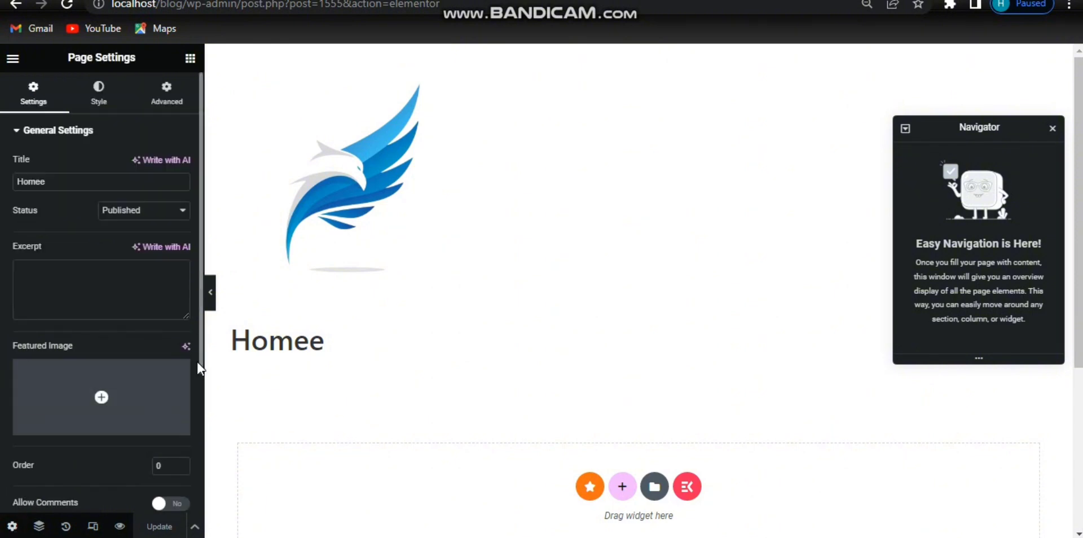
{"action": "left_click_drag", "start_coordinate": [199, 380], "coordinate": [194, 425]}
{"action": "left_click", "coordinate": [162, 396]}
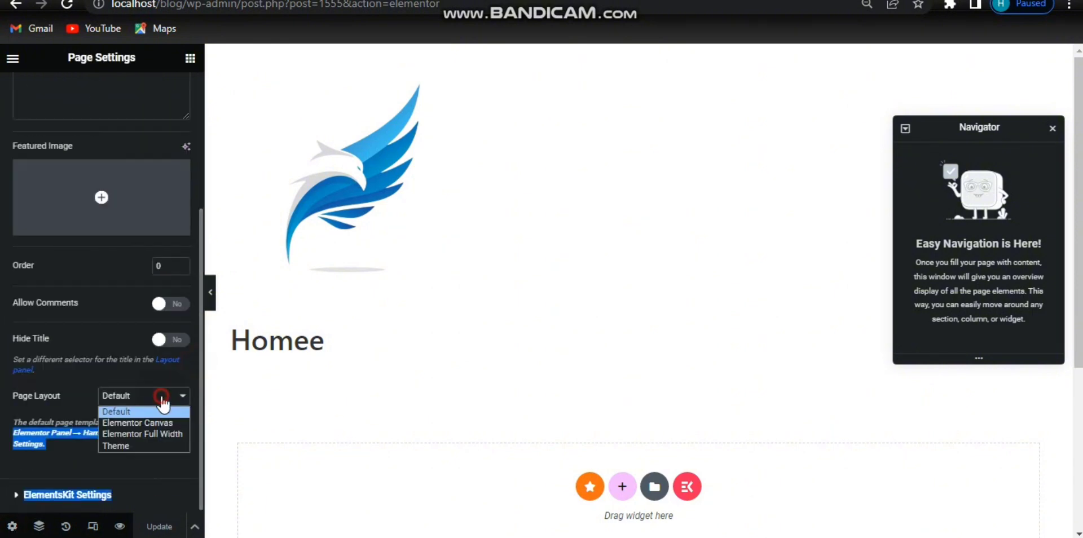
{"action": "left_click", "coordinate": [163, 424]}
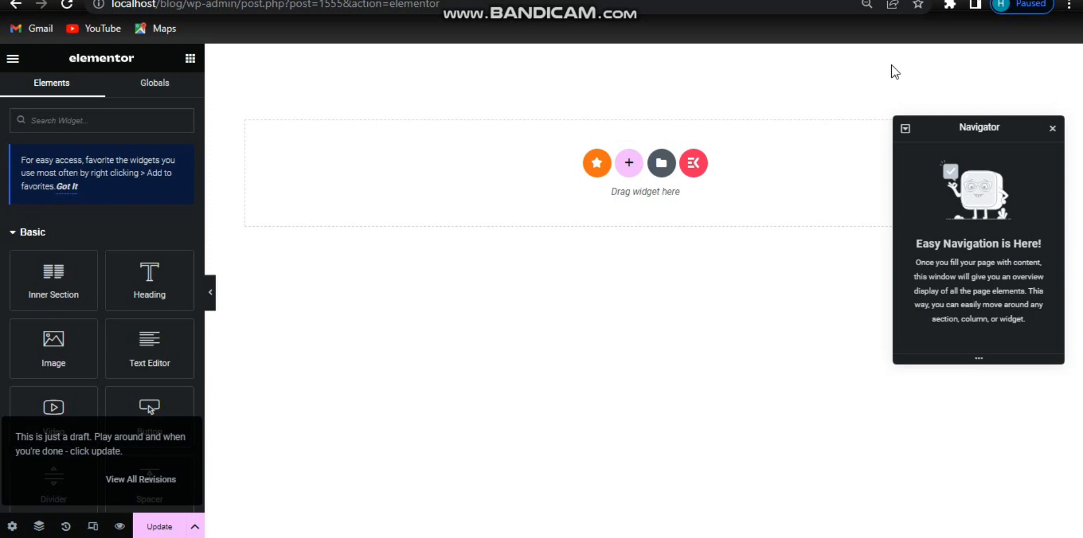
Step: Add a single-column section, set its boxed content width to 1250 and its height to Min Height
{"action": "left_click", "coordinate": [630, 163]}
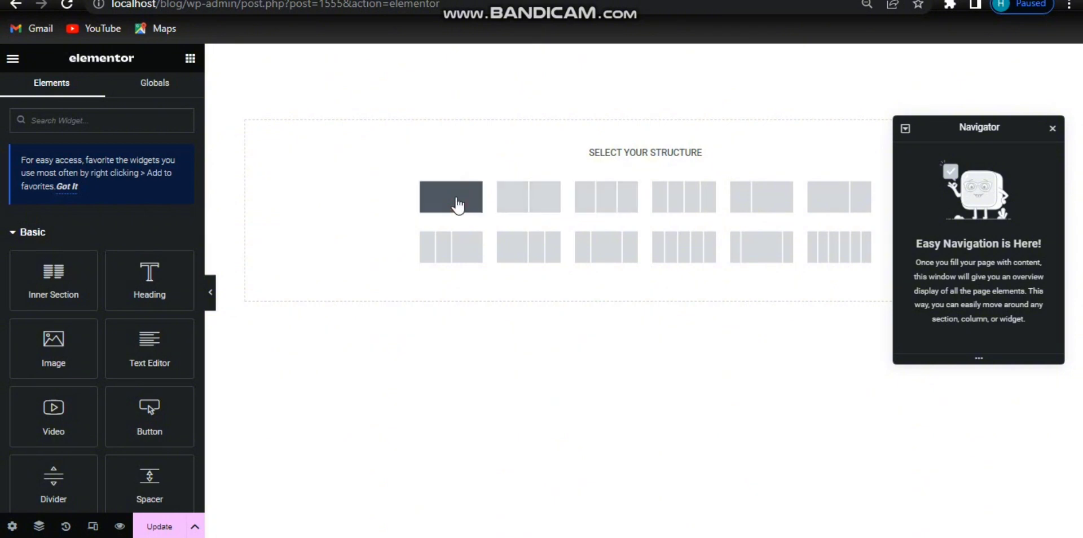
{"action": "left_click", "coordinate": [458, 202]}
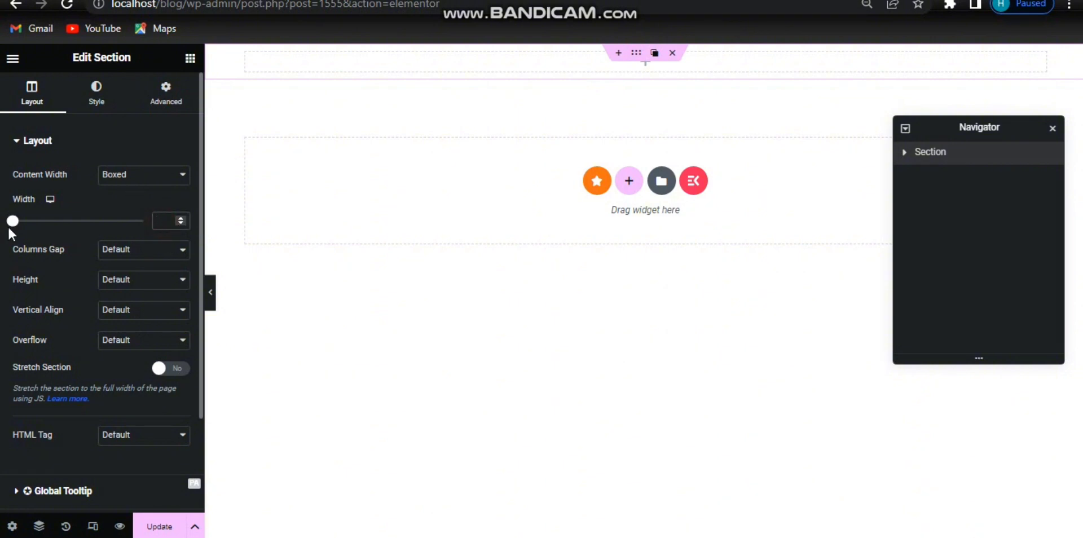
{"action": "left_click_drag", "start_coordinate": [13, 220], "coordinate": [105, 231]}
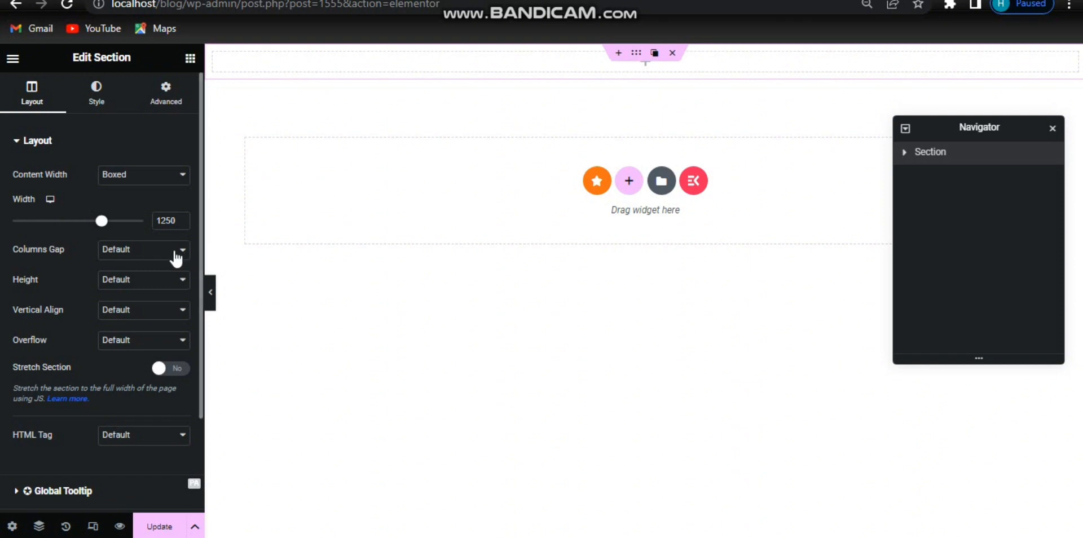
{"action": "left_click", "coordinate": [173, 280]}
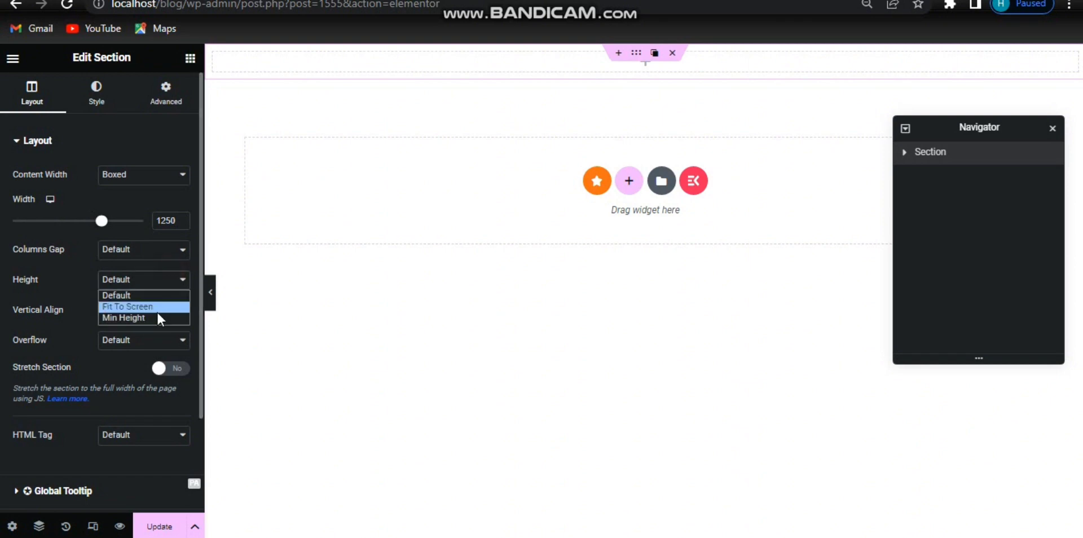
{"action": "left_click", "coordinate": [157, 317]}
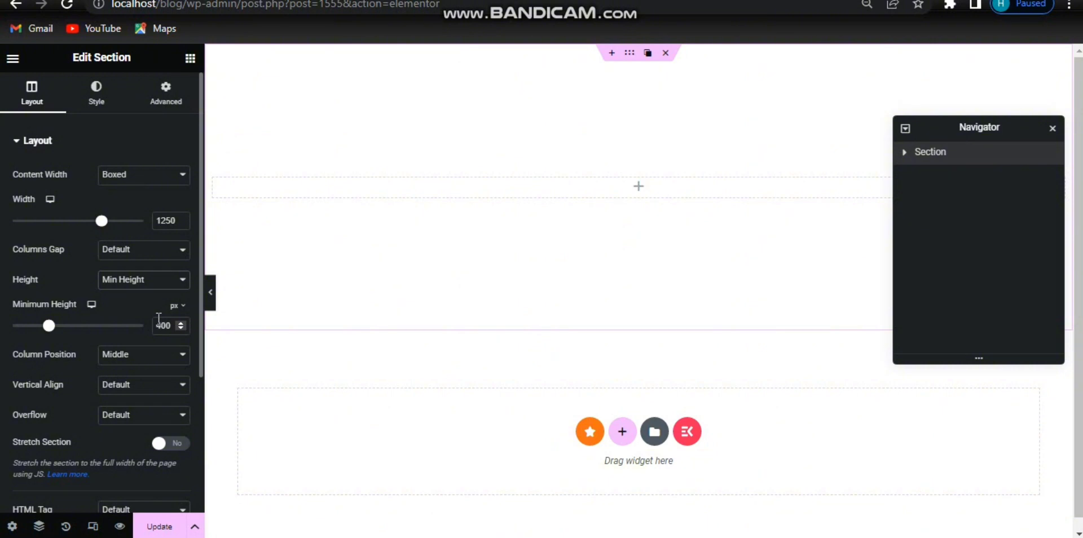
Step: Give the section a gradient background with first color #EDF9FF and second color #6E6E6E
{"action": "left_click", "coordinate": [96, 93]}
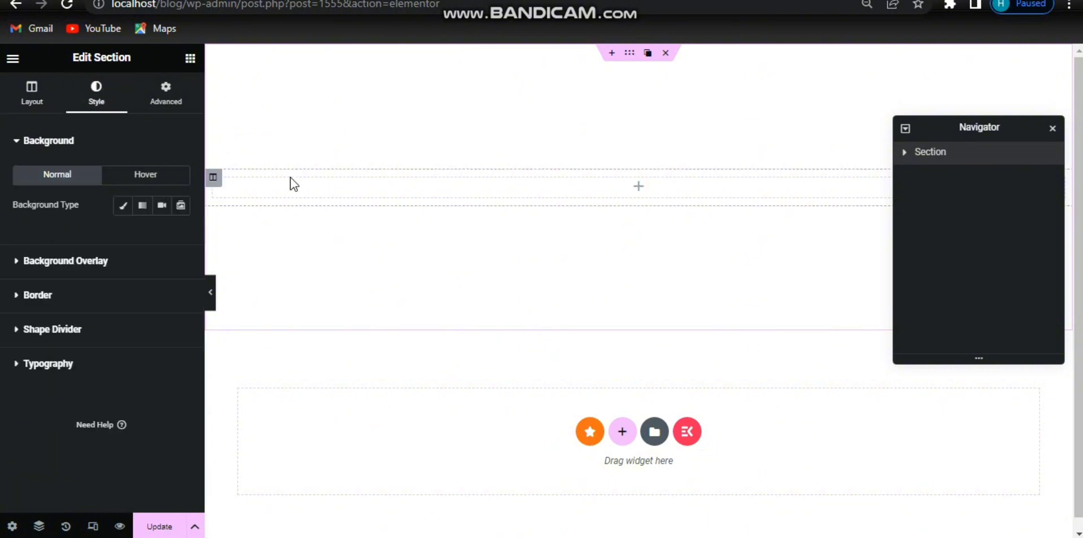
{"action": "left_click", "coordinate": [125, 208]}
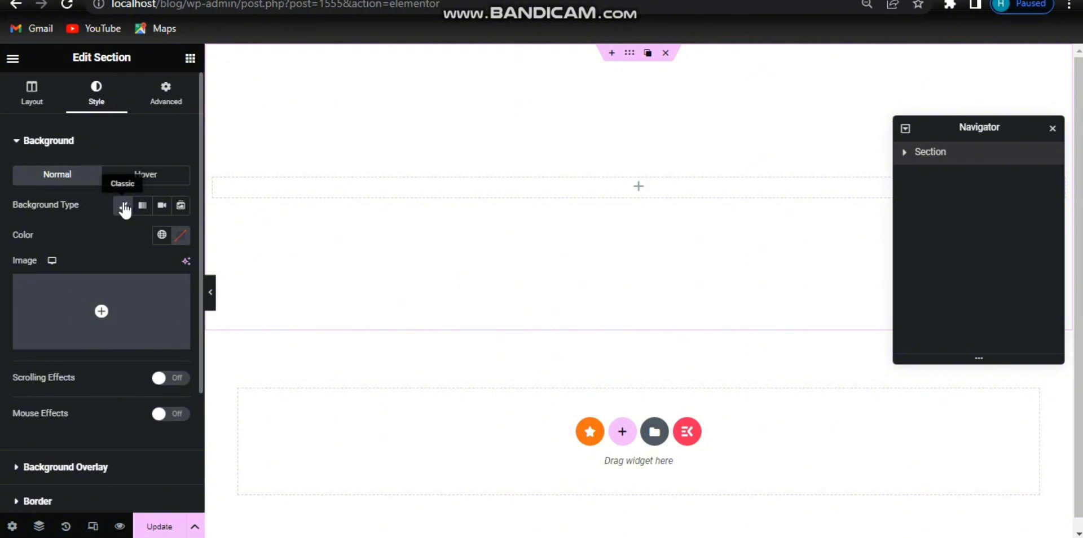
{"action": "left_click", "coordinate": [142, 205]}
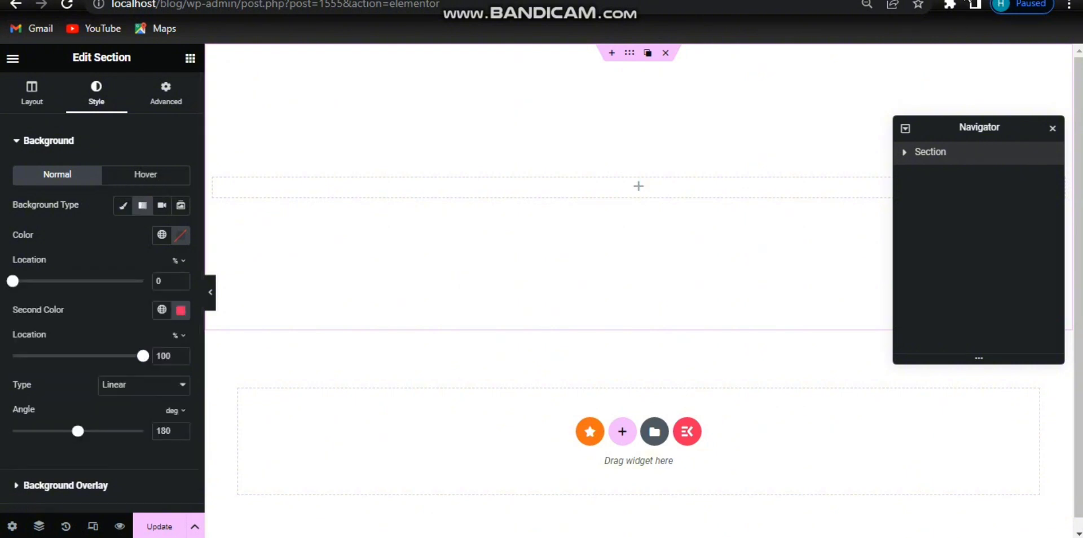
{"action": "left_click", "coordinate": [181, 236]}
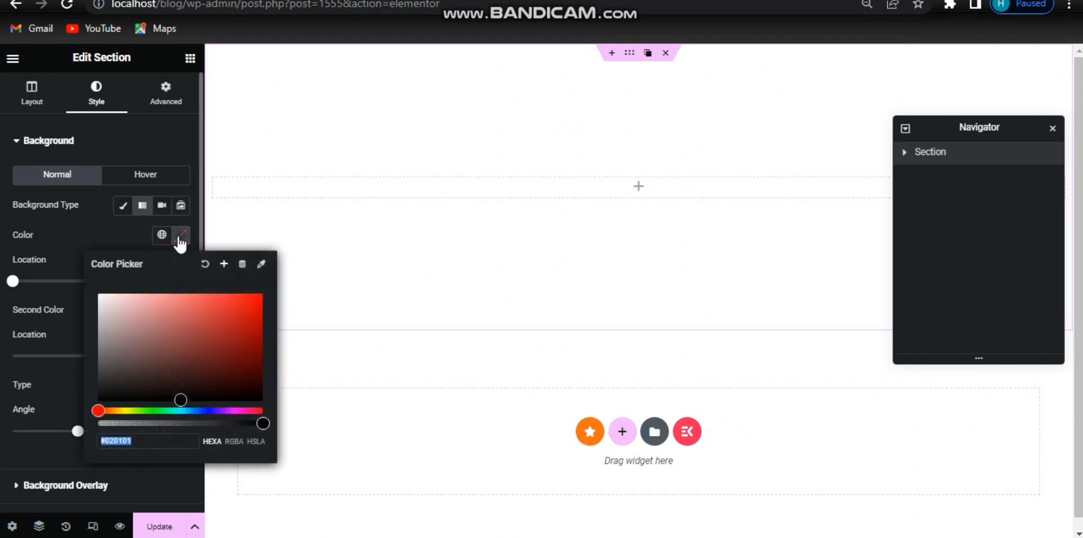
{"action": "type", "text": "#EDF9FF"}
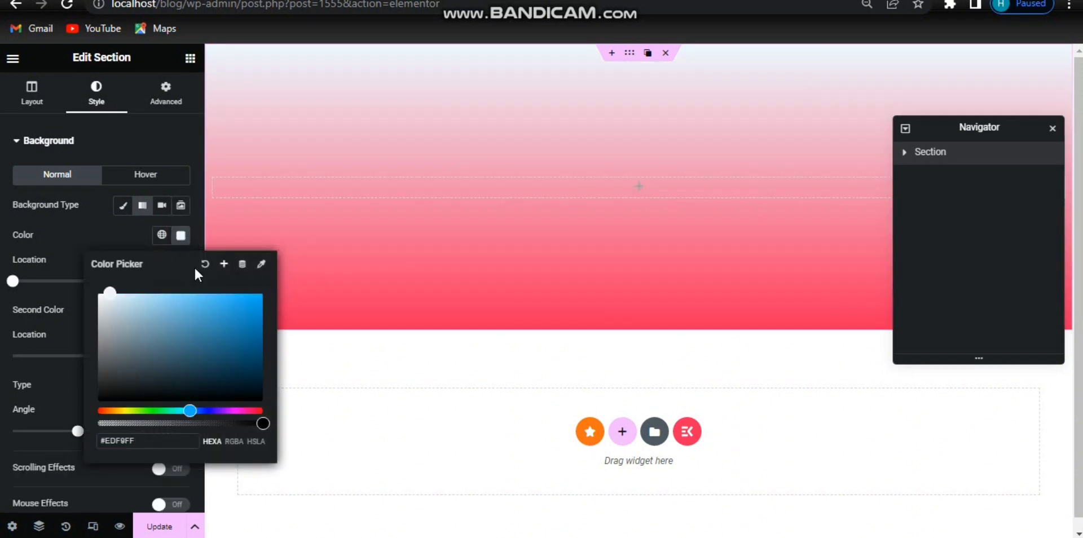
{"action": "left_click", "coordinate": [180, 235]}
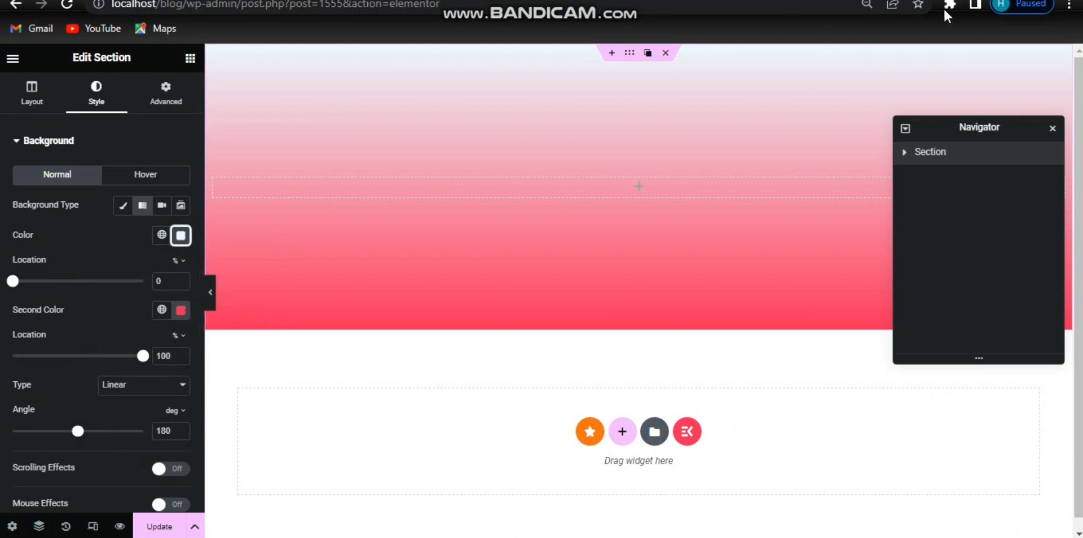
{"action": "left_click", "coordinate": [181, 310]}
{"action": "type", "text": "#6E6E6E"}
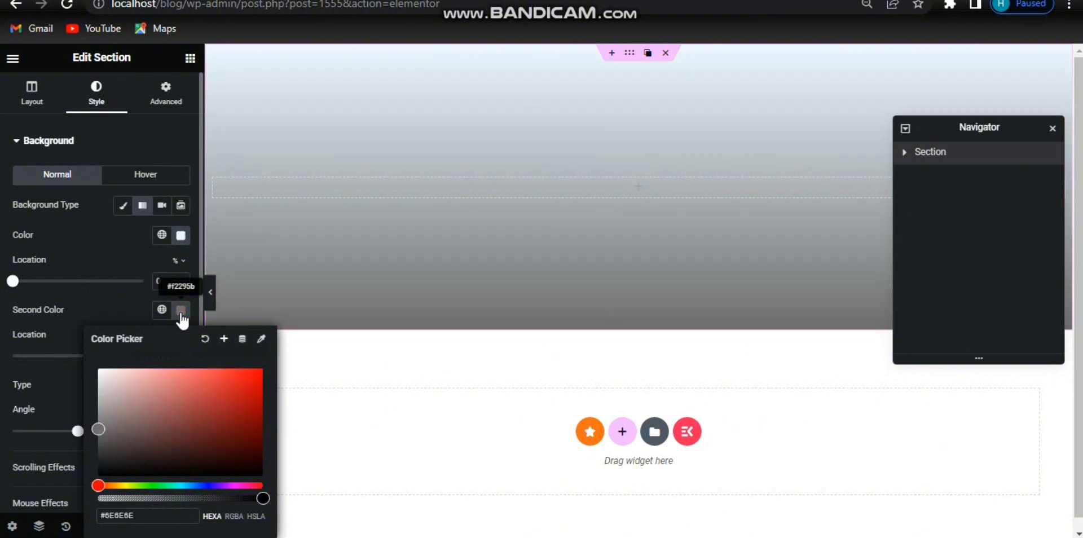
{"action": "left_click", "coordinate": [85, 350]}
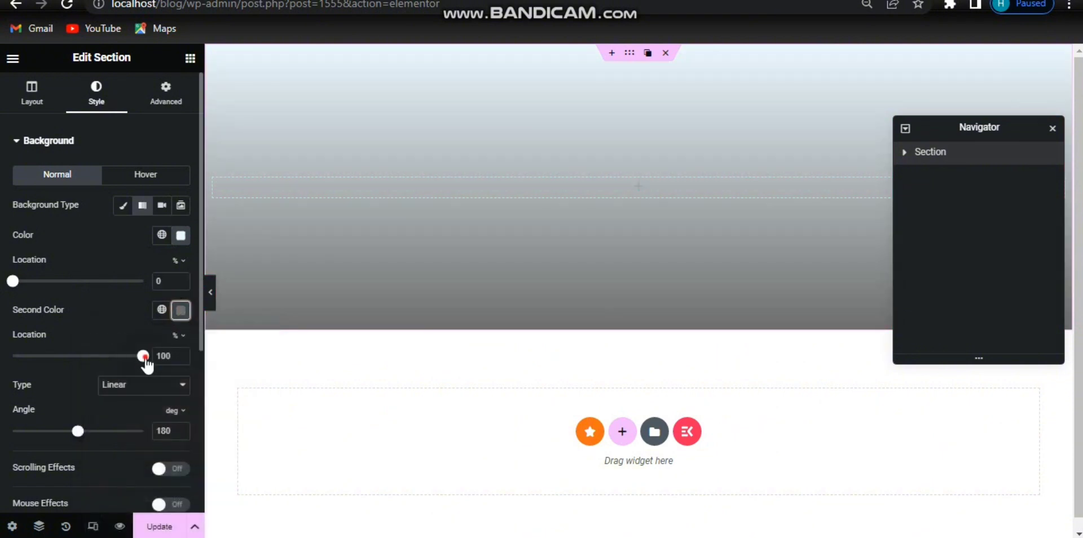
Step: Set the gradient's second color location to 93% and its angle to 218 degrees
{"action": "left_click_drag", "start_coordinate": [145, 358], "coordinate": [137, 359]}
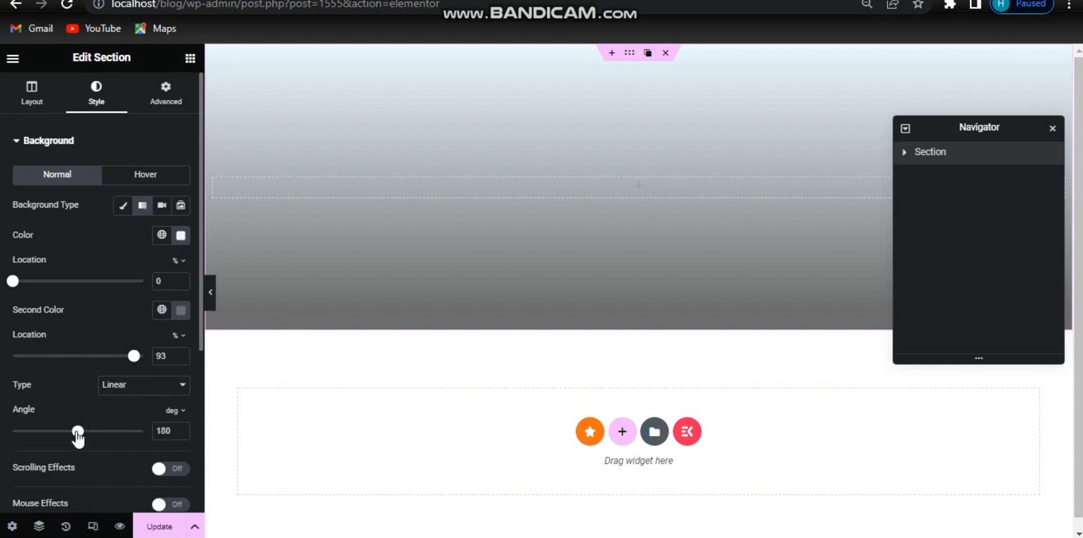
{"action": "left_click_drag", "start_coordinate": [77, 432], "coordinate": [94, 438]}
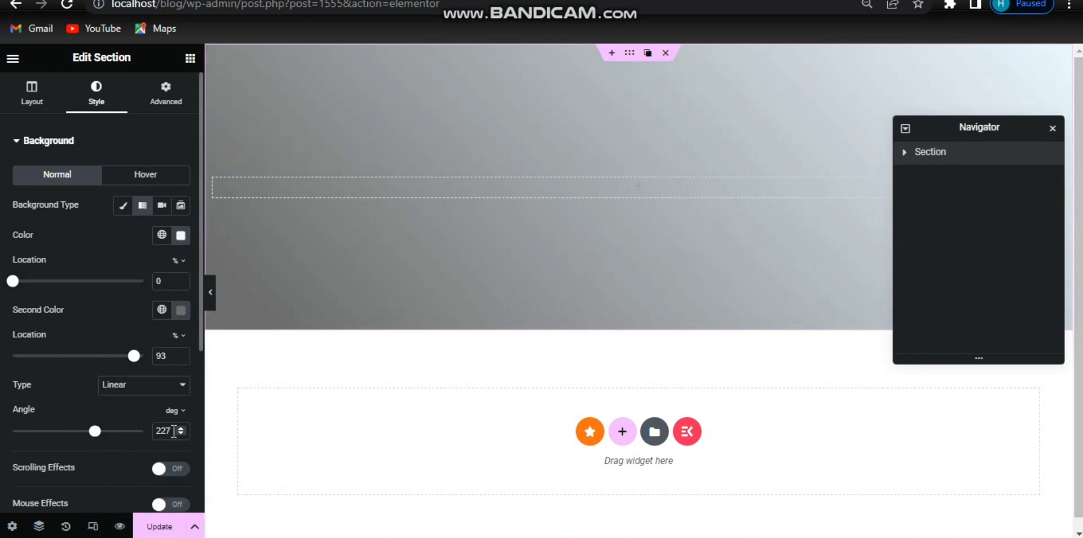
{"action": "left_click_drag", "start_coordinate": [171, 431], "coordinate": [153, 430]}
{"action": "type", "text": "218"}
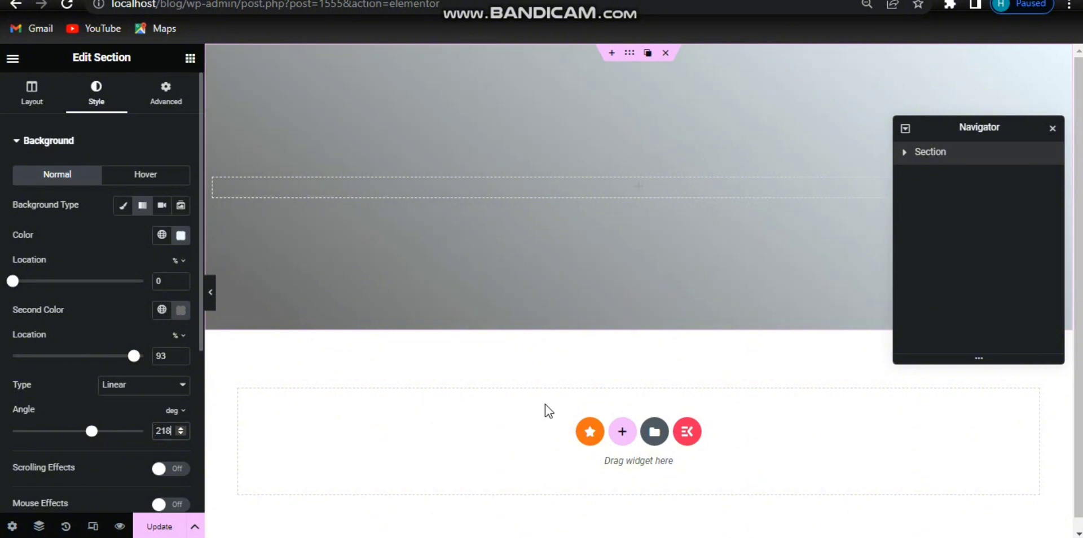
Step: Insert an Inner Section into the section's column and open the widget list for its right-hand column
{"action": "left_click", "coordinate": [645, 189]}
{"action": "left_click", "coordinate": [646, 195]}
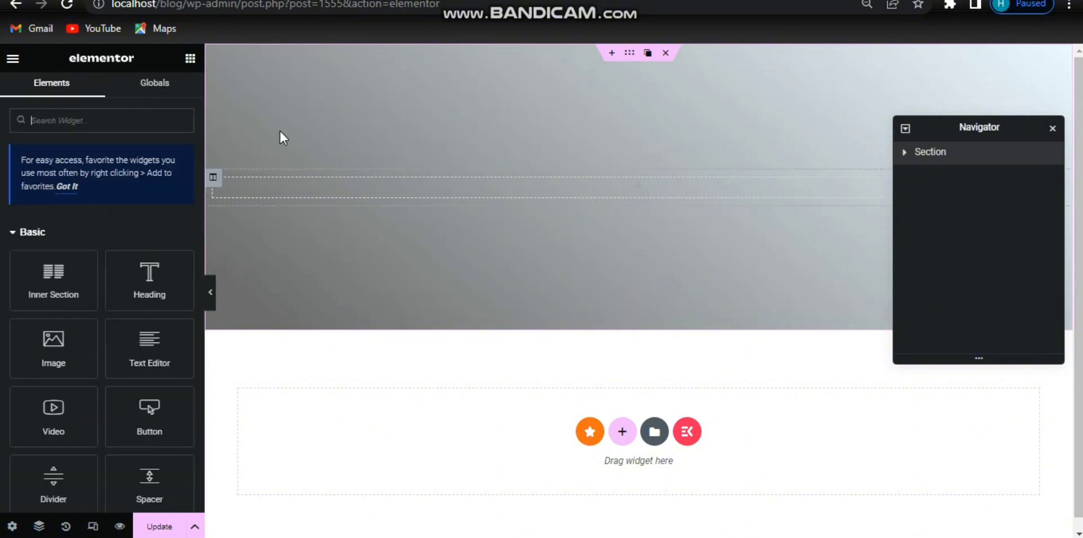
{"action": "left_click_drag", "start_coordinate": [58, 283], "coordinate": [564, 195]}
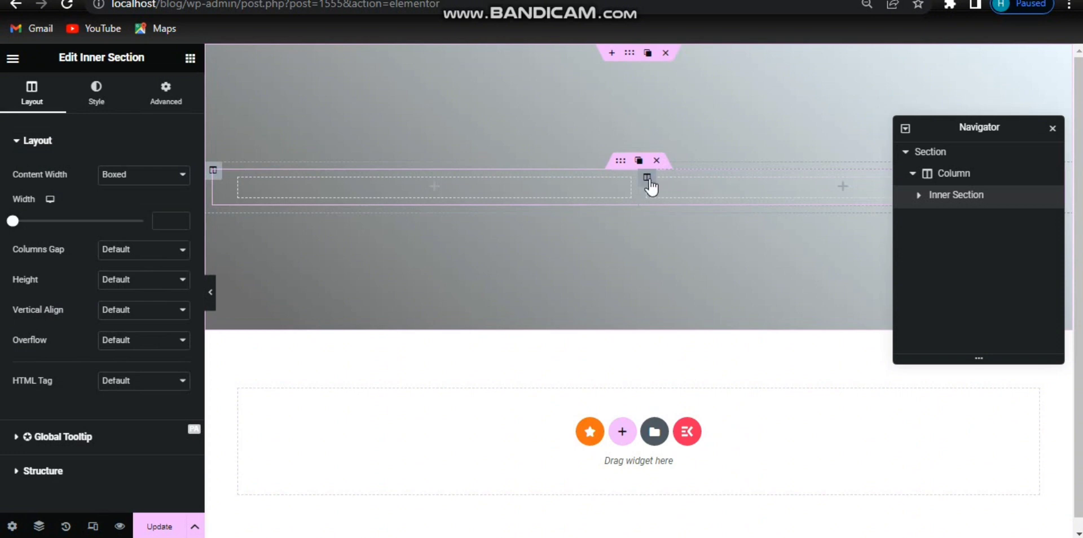
{"action": "left_click", "coordinate": [647, 178]}
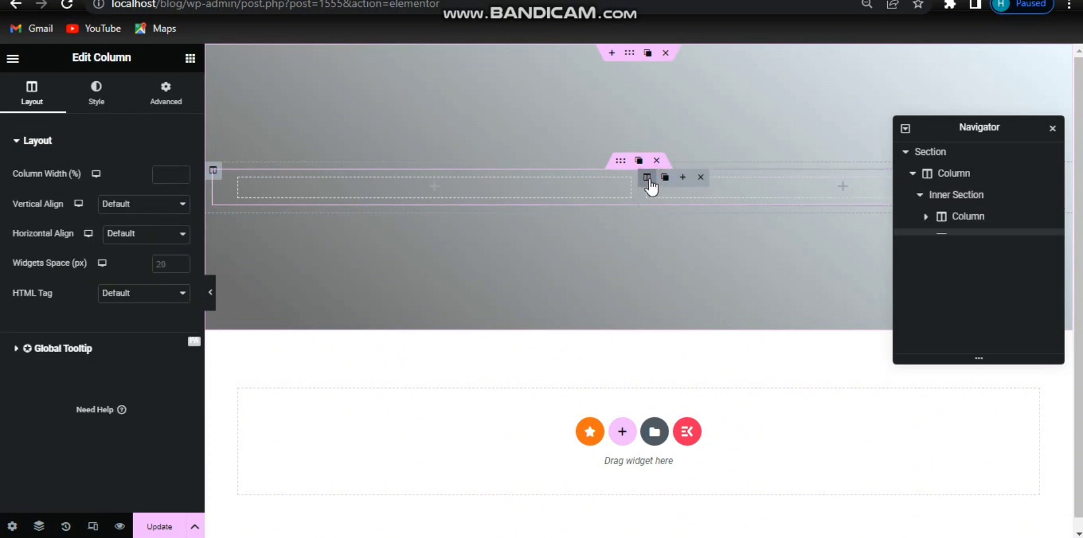
{"action": "left_click", "coordinate": [839, 192]}
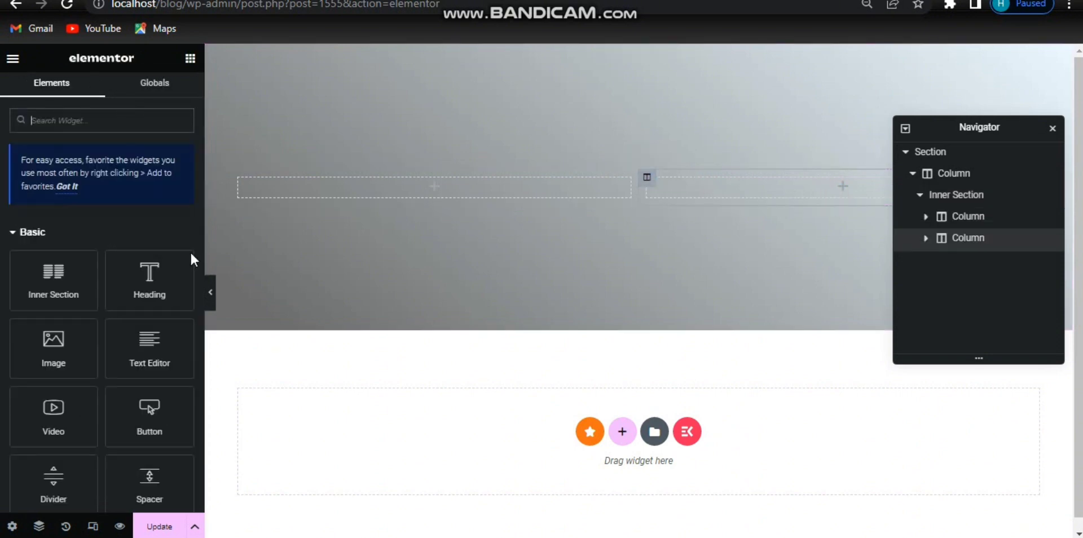
Step: Add an Image widget to the inner section's right-hand column and choose the library picture of a person at a computer beside stacked books
{"action": "left_click_drag", "start_coordinate": [59, 339], "coordinate": [817, 183]}
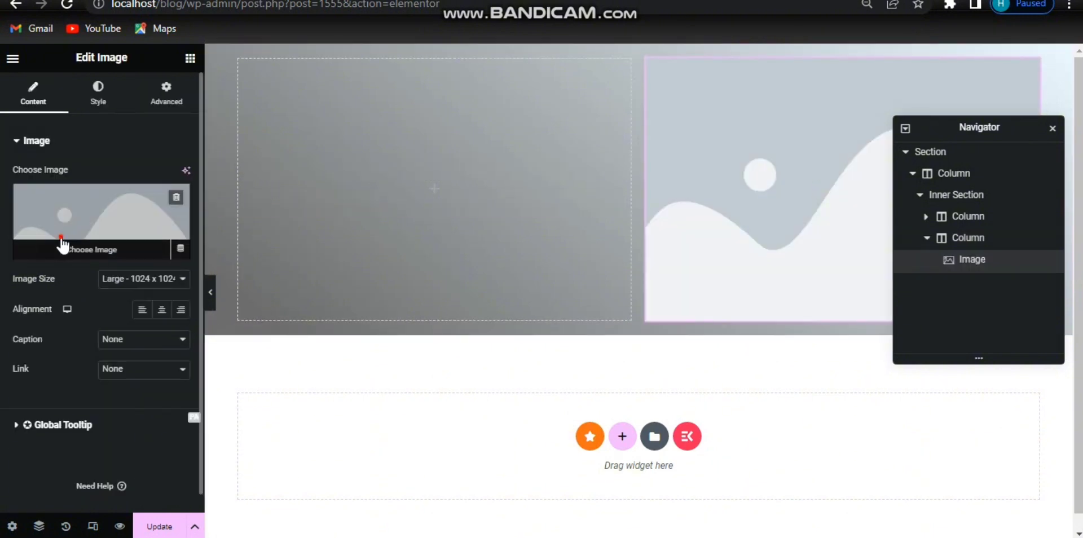
{"action": "left_click", "coordinate": [60, 237]}
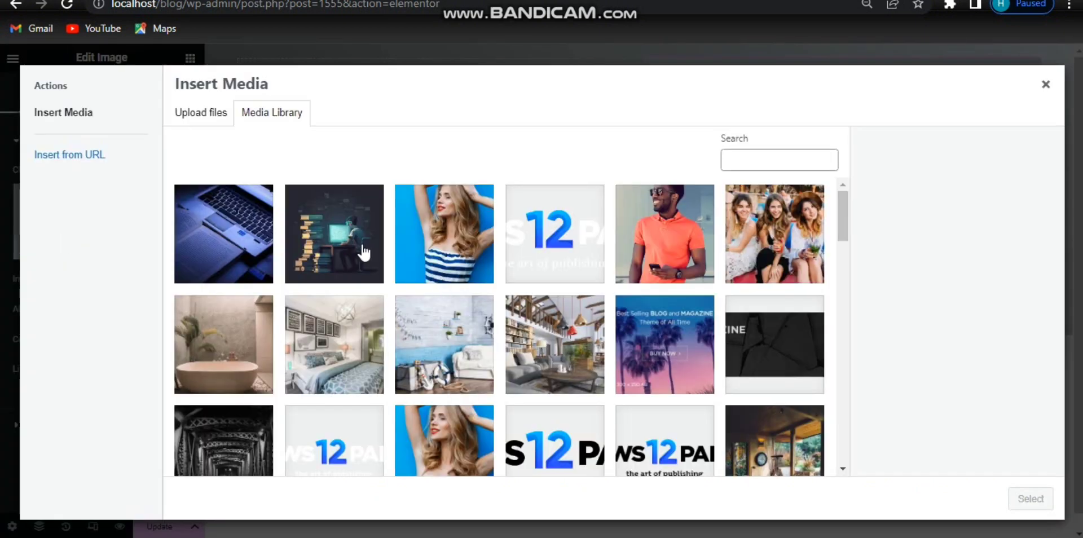
{"action": "left_click", "coordinate": [363, 251]}
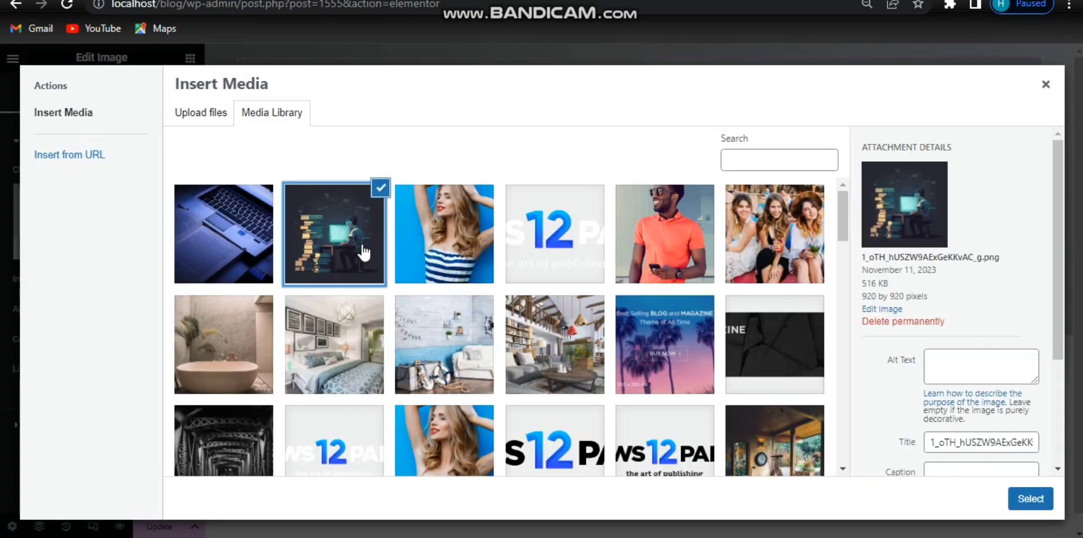
{"action": "left_click", "coordinate": [1027, 499]}
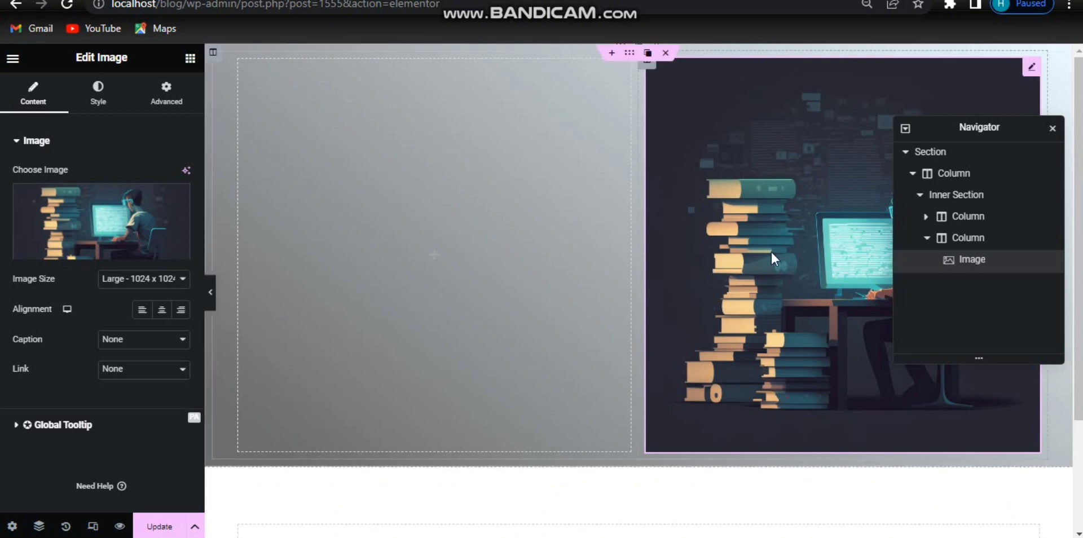
Step: Set the image size to Full and align the image to the center
{"action": "left_click", "coordinate": [145, 280]}
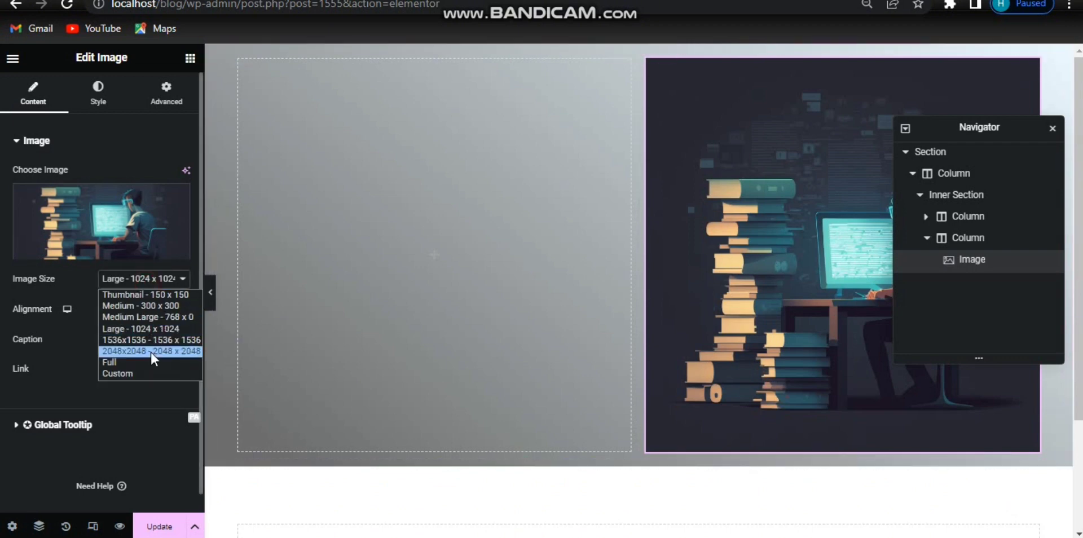
{"action": "left_click", "coordinate": [151, 362]}
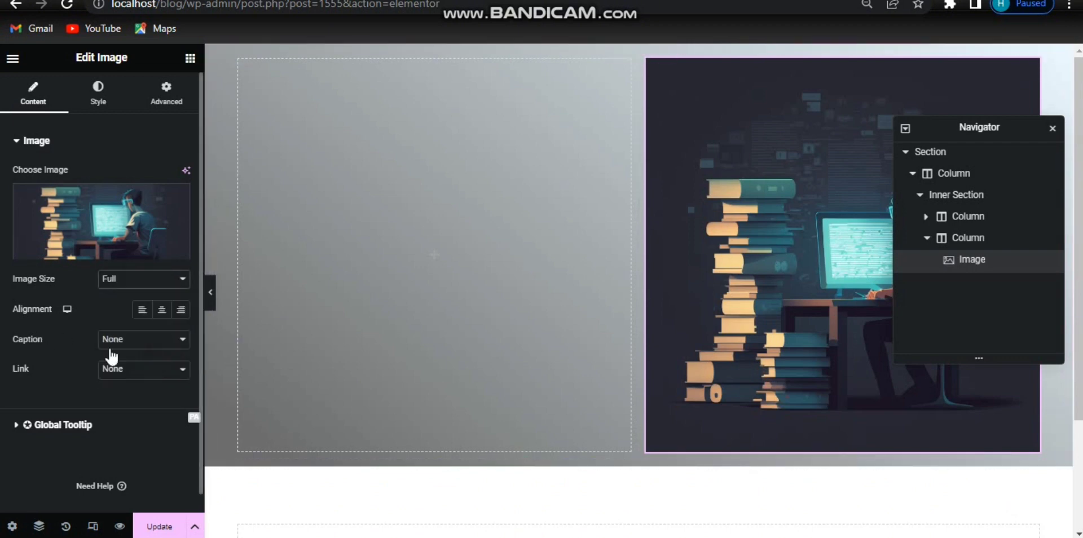
{"action": "left_click", "coordinate": [163, 314]}
Step: Set the image's width to 75% and its height to 350 px
{"action": "left_click", "coordinate": [98, 93]}
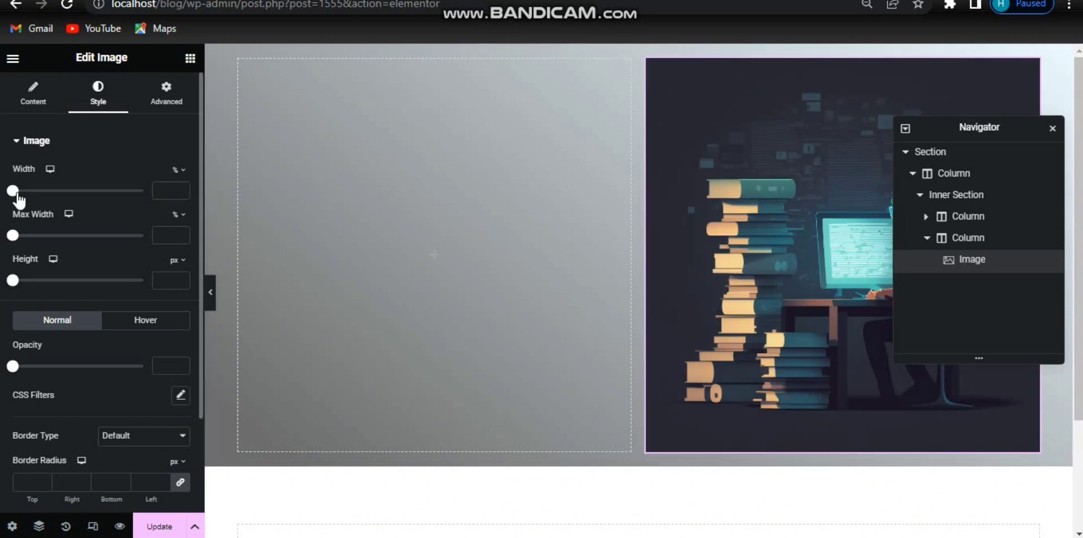
{"action": "left_click_drag", "start_coordinate": [25, 194], "coordinate": [118, 203]}
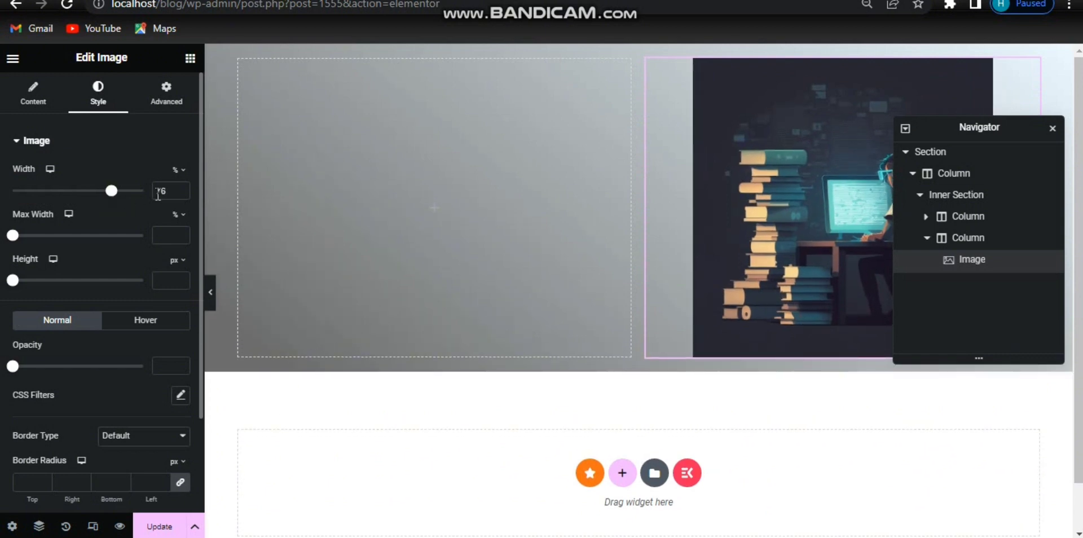
{"action": "key", "text": "Down"}
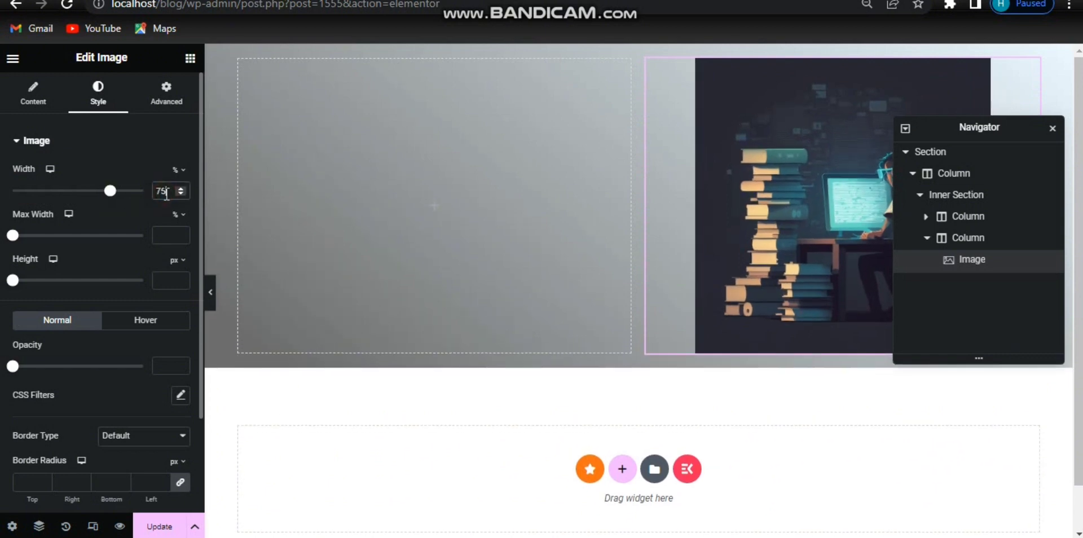
{"action": "left_click_drag", "start_coordinate": [13, 281], "coordinate": [104, 293]}
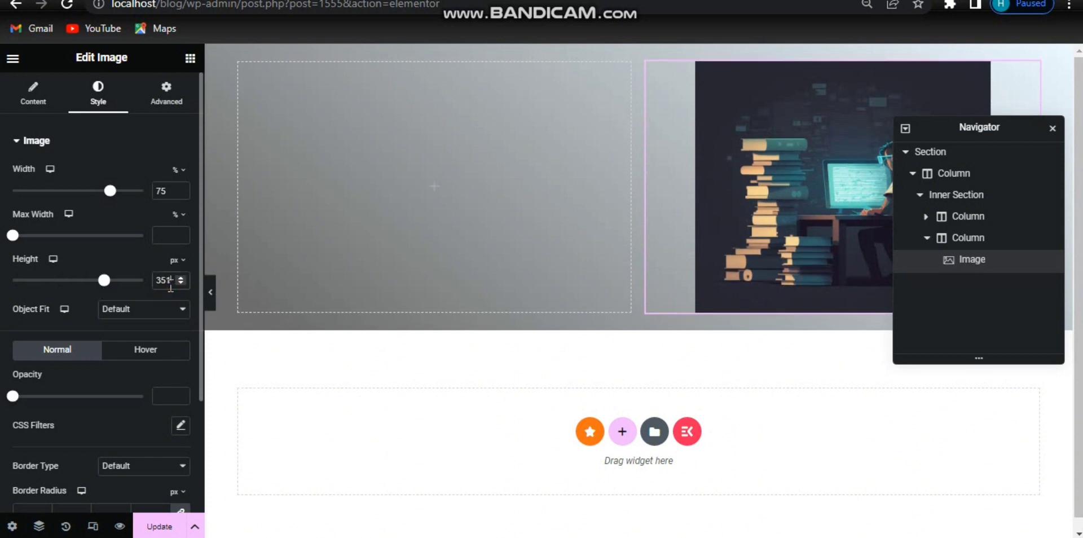
{"action": "key", "text": "Down"}
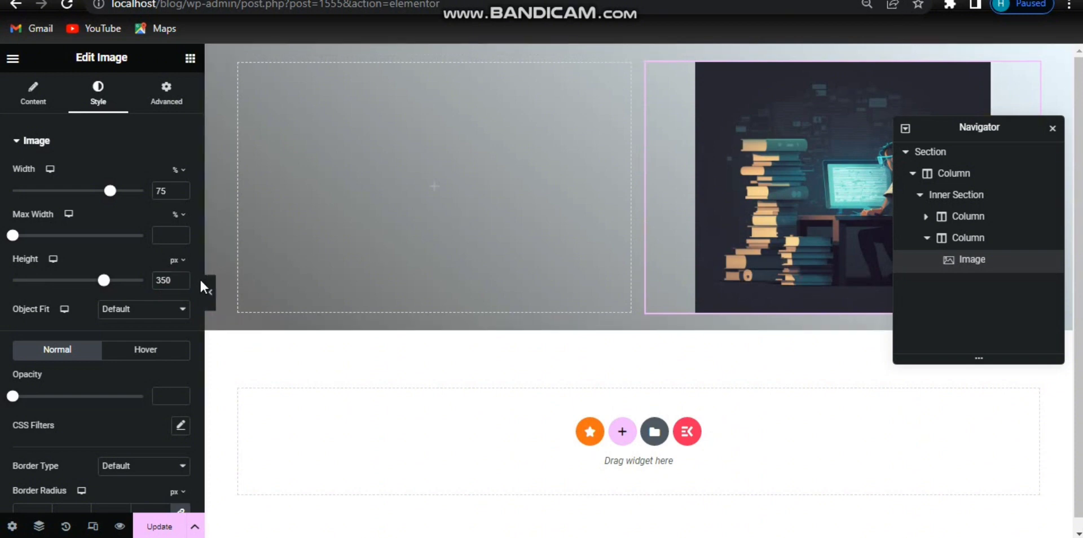
Step: Give the image a solid border 2 px wide on all sides in color #E4E4E4
{"action": "left_click_drag", "start_coordinate": [200, 287], "coordinate": [201, 387]}
{"action": "left_click", "coordinate": [135, 325]}
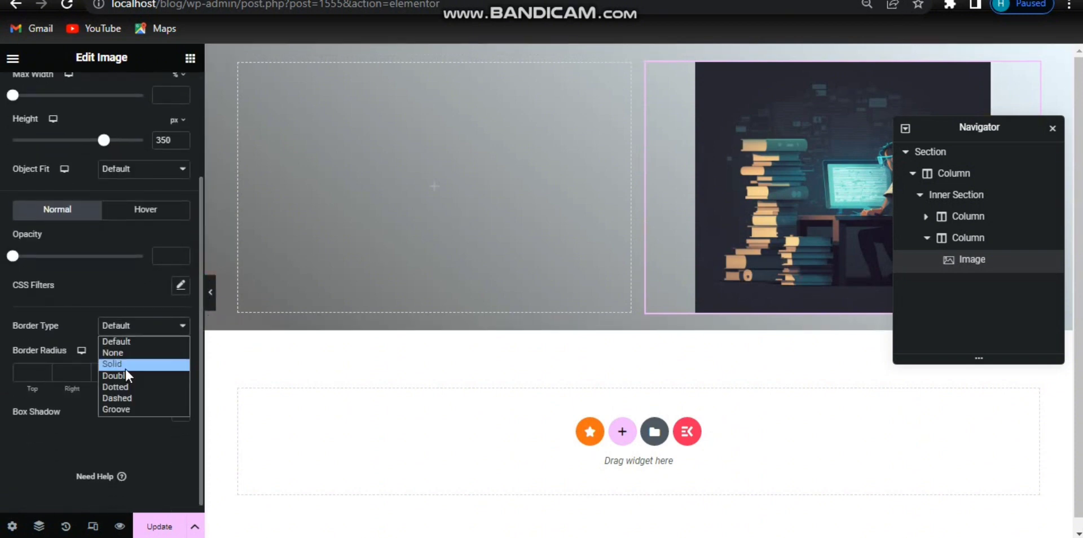
{"action": "left_click", "coordinate": [124, 366]}
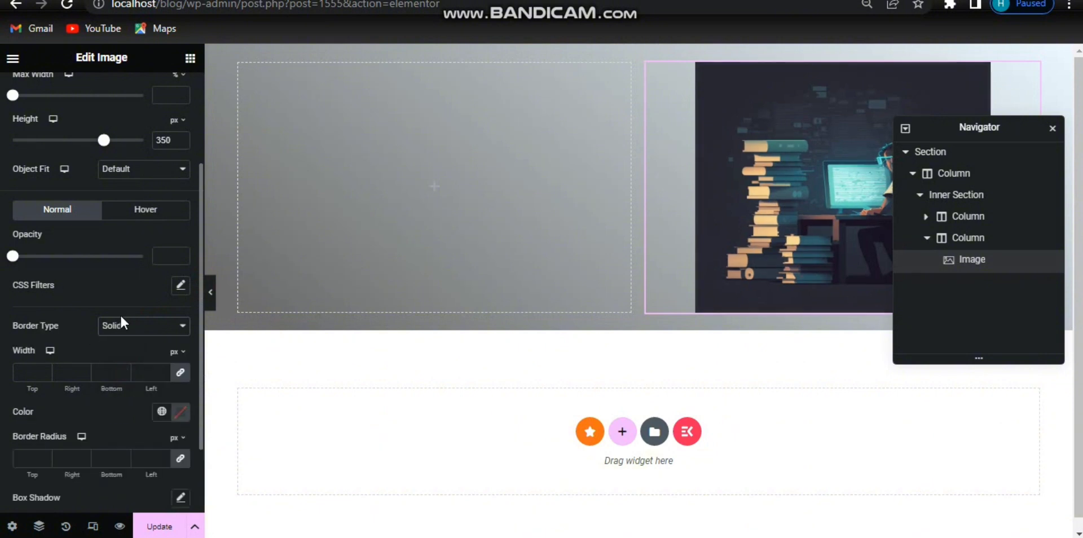
{"action": "left_click", "coordinate": [111, 368]}
{"action": "type", "text": "1"}
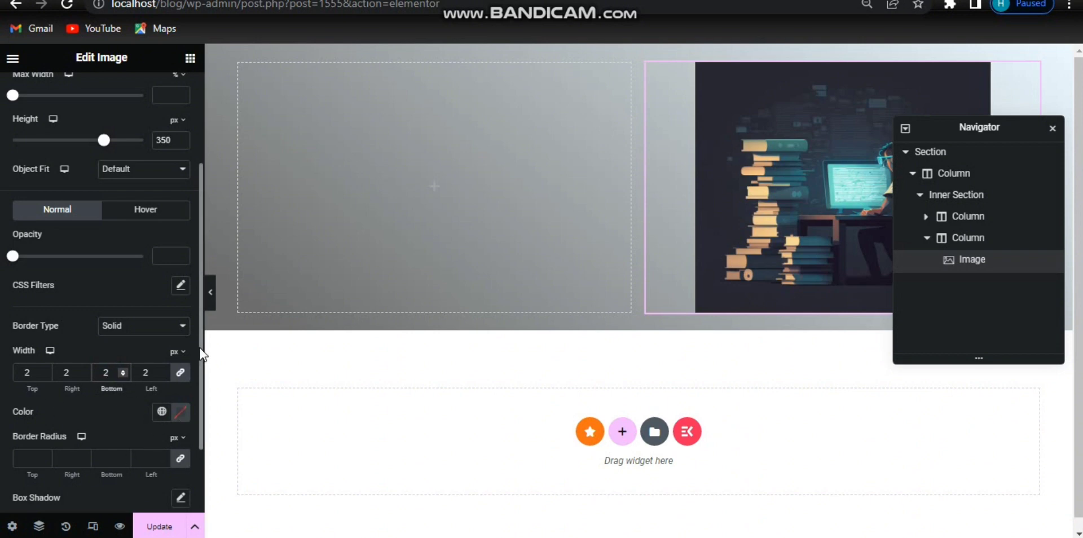
{"action": "scroll", "coordinate": [175, 342], "scroll_direction": "down", "scroll_amount": 2}
{"action": "left_click", "coordinate": [178, 321]}
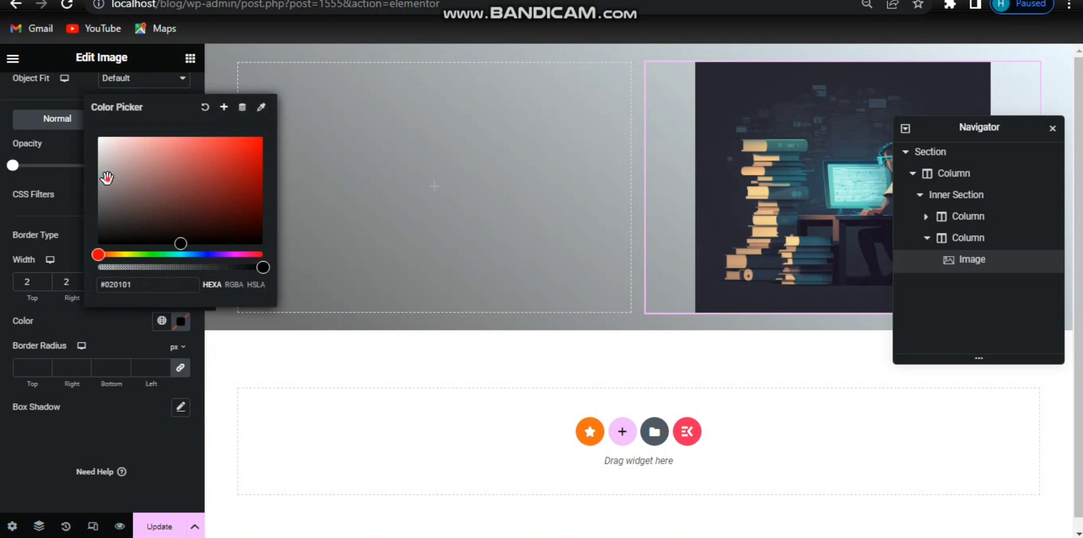
{"action": "left_click_drag", "start_coordinate": [107, 179], "coordinate": [94, 148]}
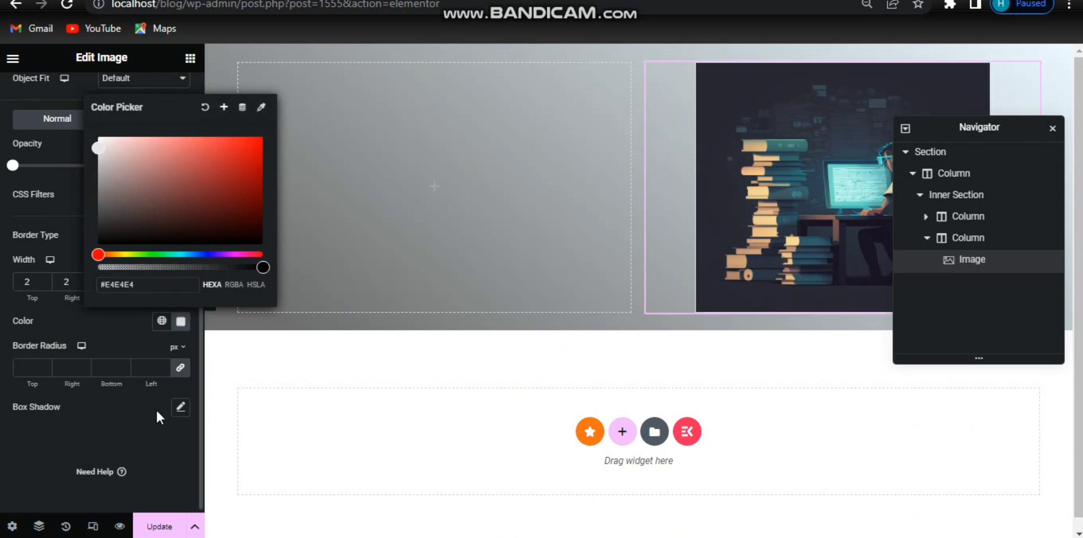
{"action": "left_click", "coordinate": [181, 322]}
Step: Round the image's corners with a 444 px border radius, move the Navigator off the image and check the full-width result
{"action": "left_click", "coordinate": [150, 370]}
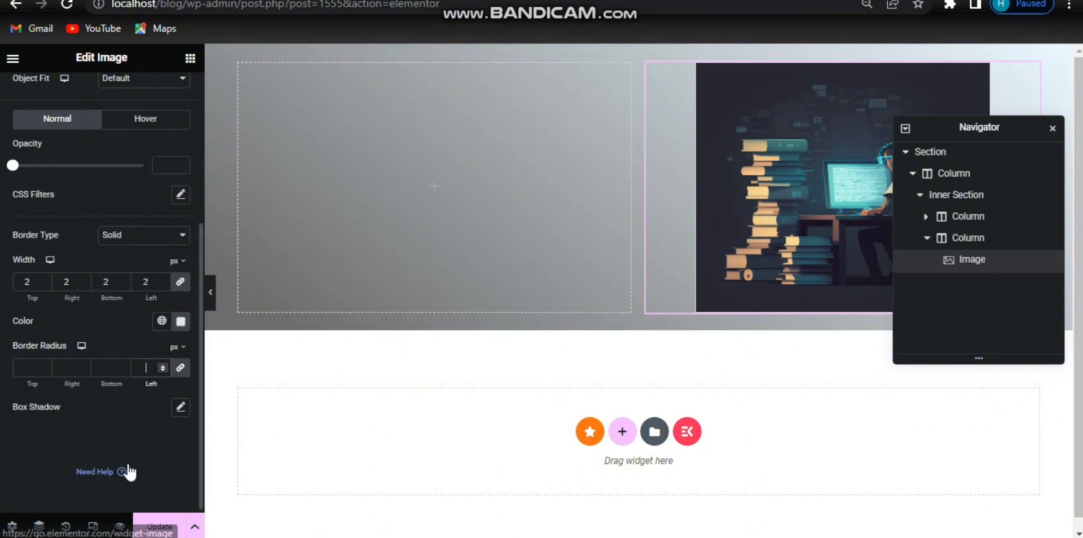
{"action": "type", "text": "444"}
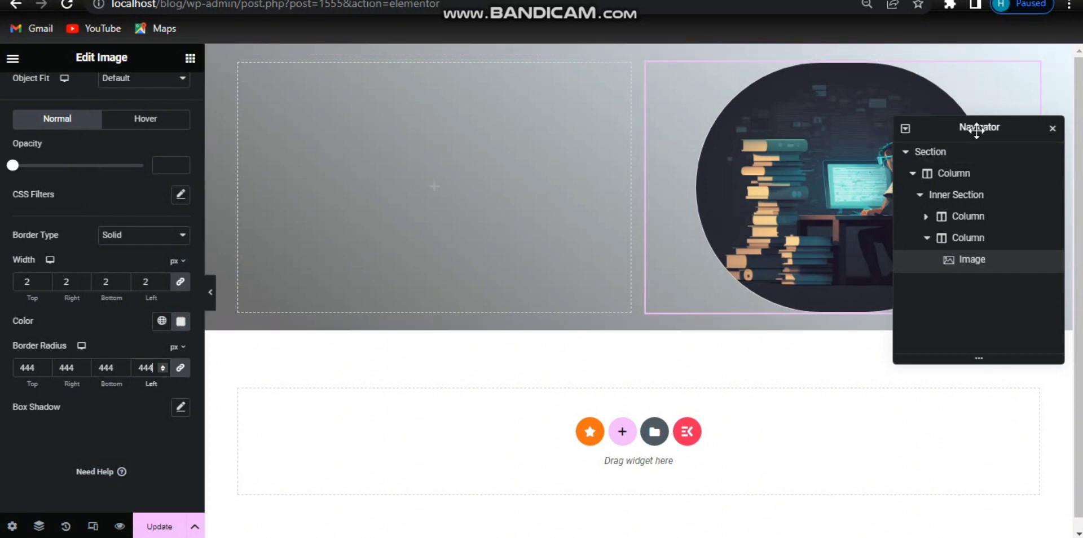
{"action": "left_click_drag", "start_coordinate": [971, 131], "coordinate": [843, 395]}
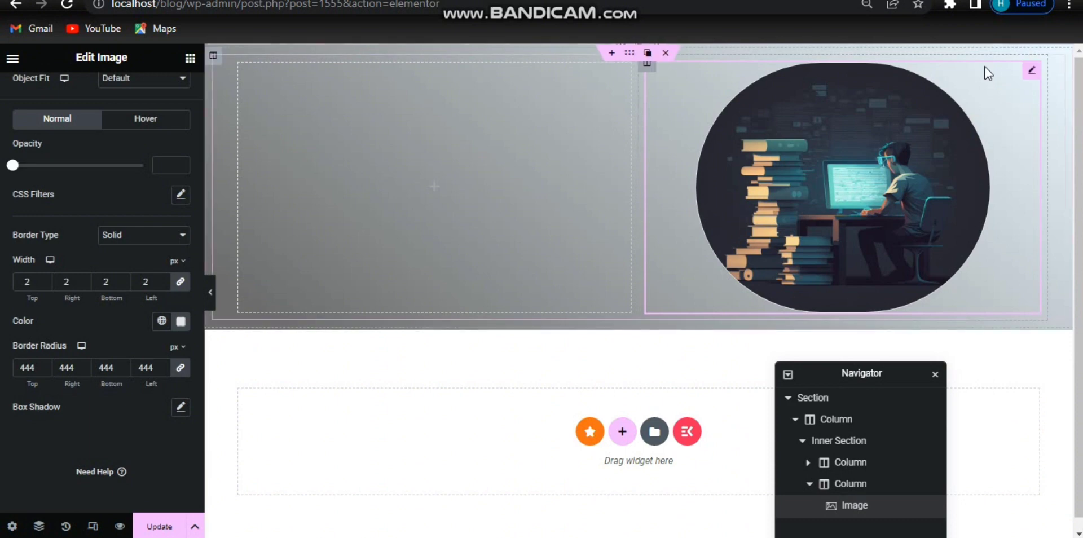
{"action": "left_click", "coordinate": [210, 292]}
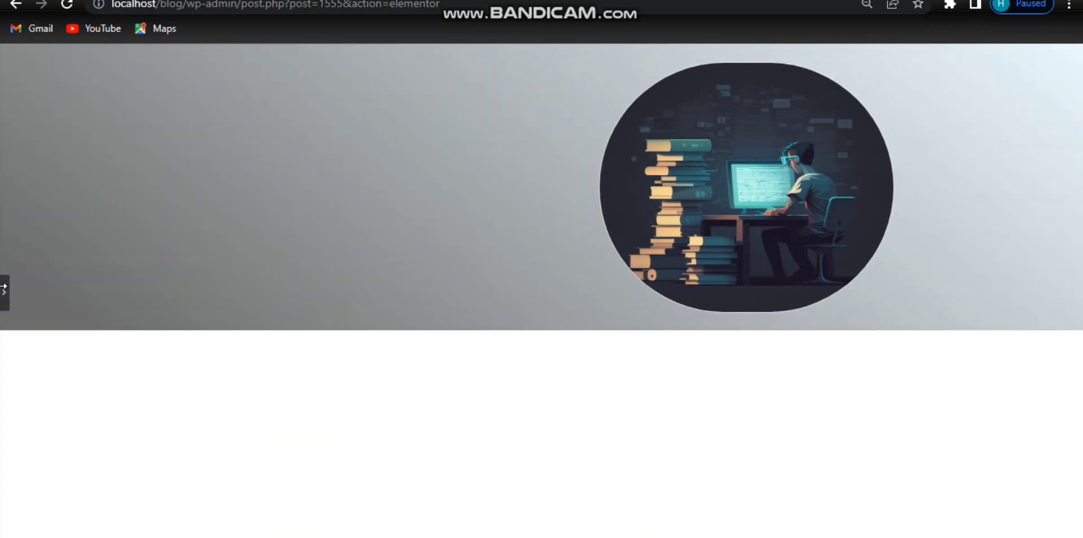
{"action": "left_click", "coordinate": [4, 300]}
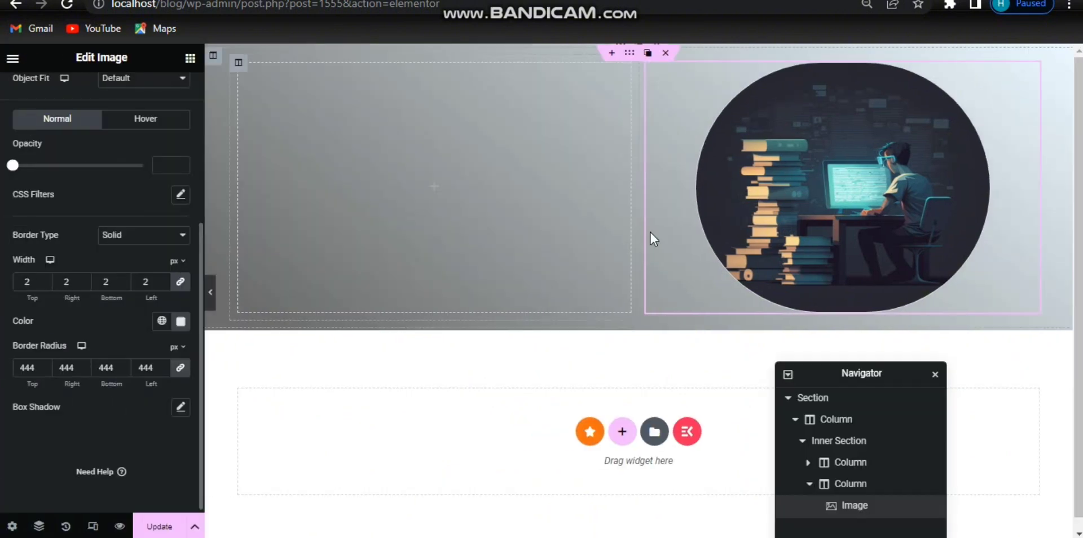
Step: Add a box shadow to the image with color #002454
{"action": "left_click", "coordinate": [180, 410]}
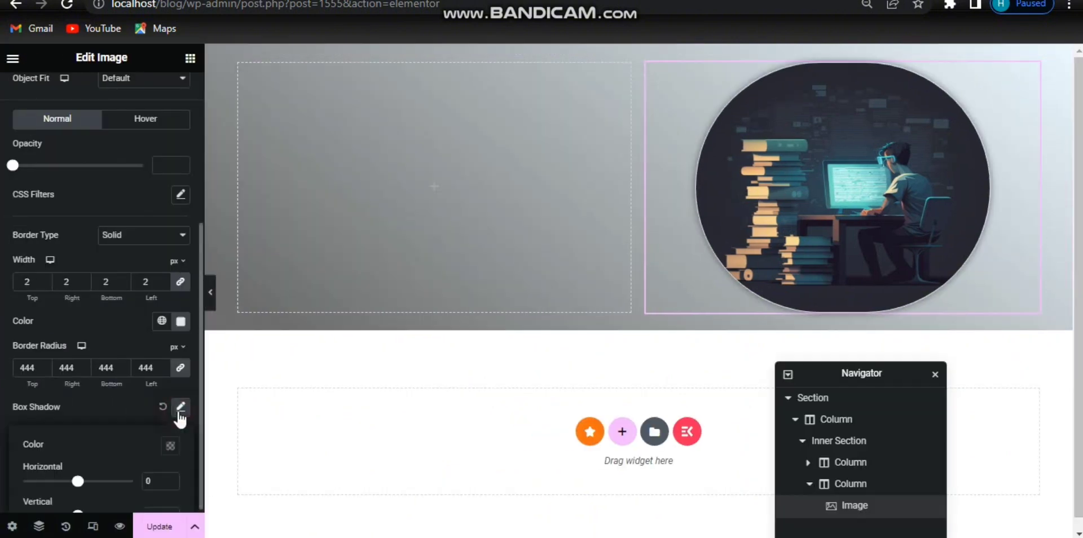
{"action": "left_click", "coordinate": [171, 446]}
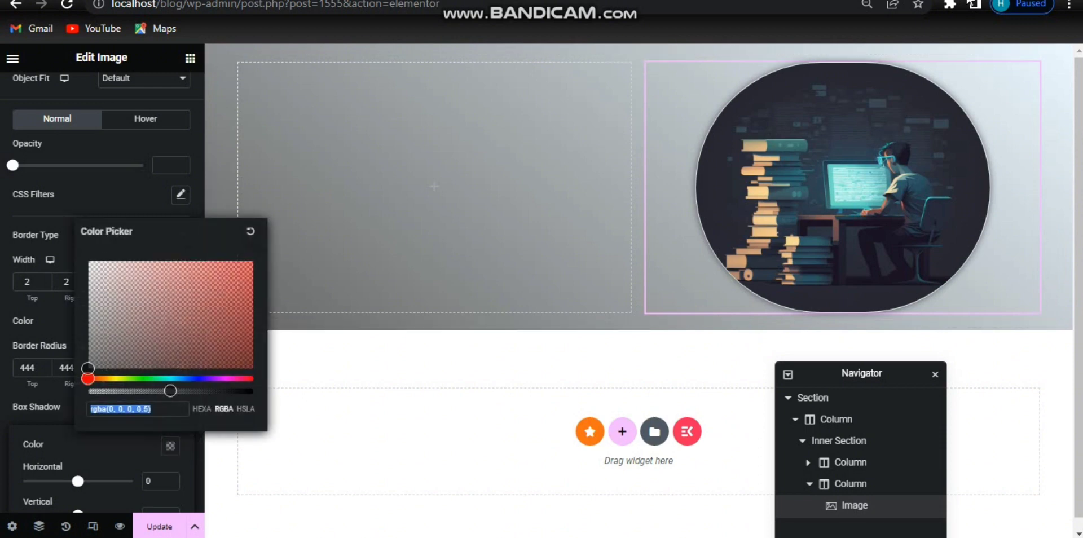
{"action": "left_click", "coordinate": [164, 410]}
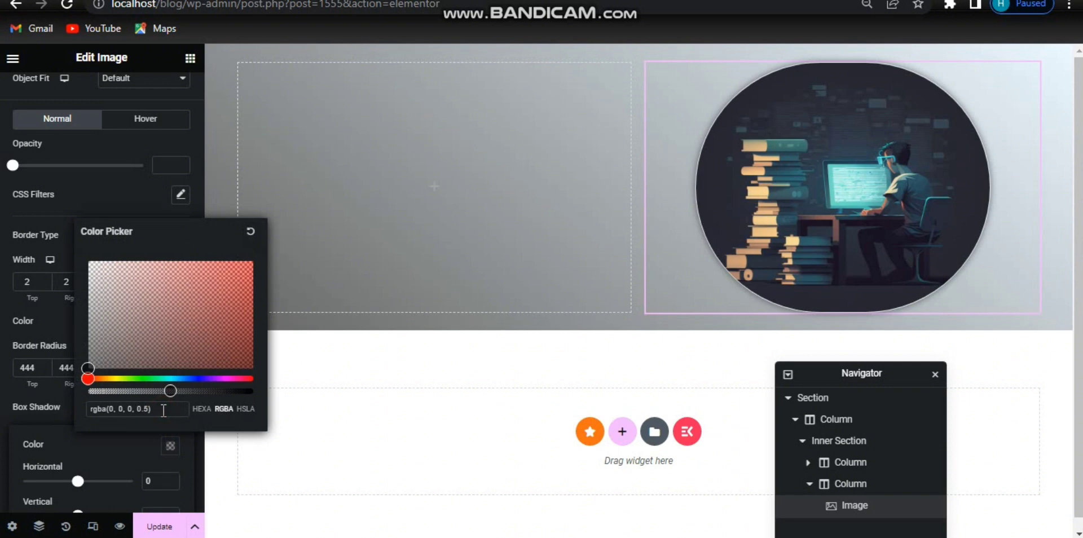
{"action": "key", "text": "BackSpace"}
{"action": "key", "text": "BackSpace"}
{"action": "key", "text": "BackSpace"}
{"action": "key", "text": "BackSpace"}
{"action": "key", "text": "BackSpace"}
{"action": "key", "text": "BackSpace"}
{"action": "key", "text": "BackSpace"}
{"action": "key", "text": "BackSpace"}
{"action": "key", "text": "BackSpace"}
{"action": "key", "text": "BackSpace"}
{"action": "key", "text": "BackSpace"}
{"action": "key", "text": "BackSpace"}
{"action": "key", "text": "BackSpace"}
{"action": "key", "text": "BackSpace"}
{"action": "key", "text": "BackSpace"}
{"action": "key", "text": "BackSpace"}
{"action": "key", "text": "BackSpace"}
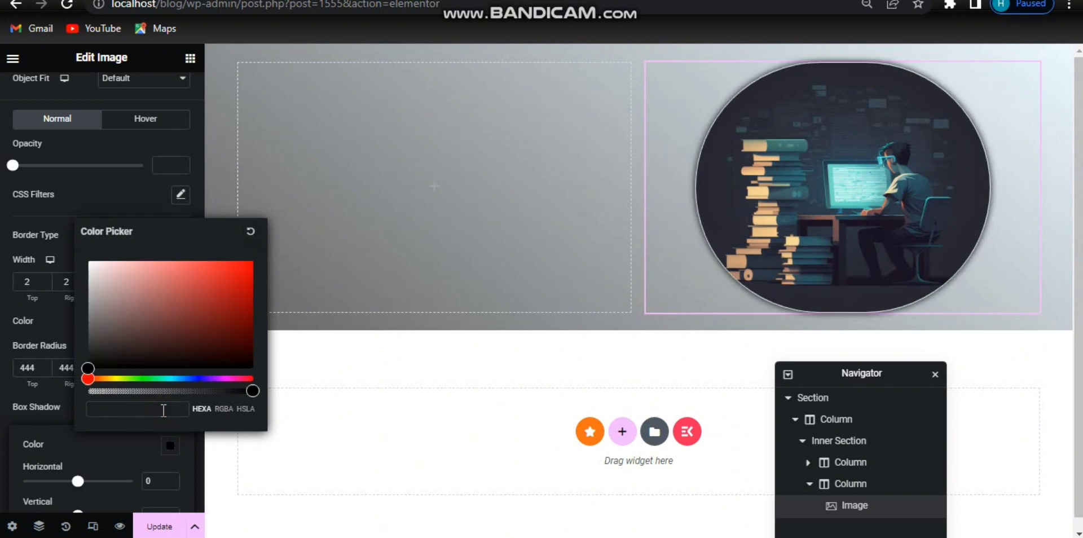
{"action": "type", "text": "#002454"}
{"action": "left_click", "coordinate": [173, 450]}
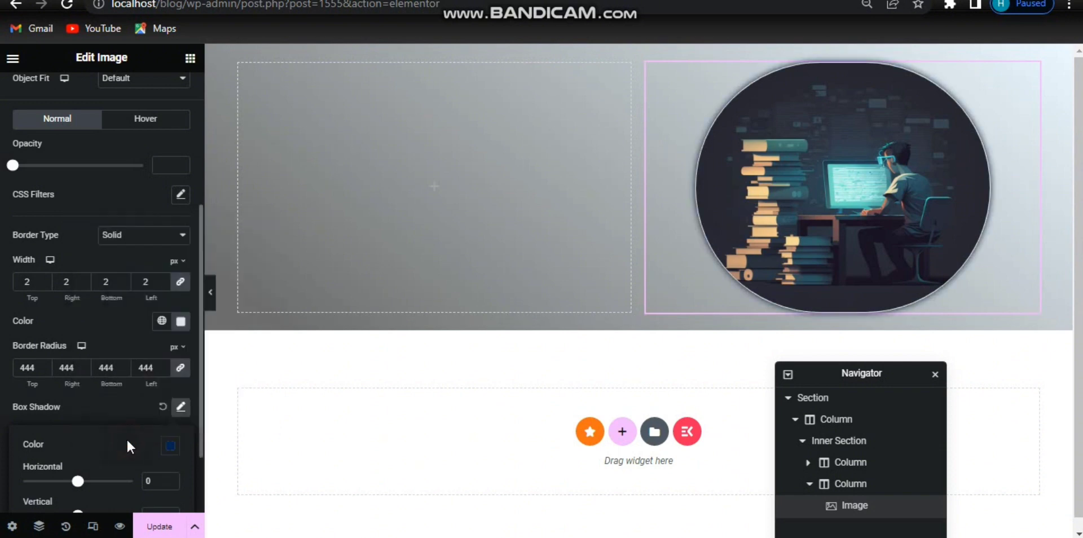
Step: Set the image shadow's horizontal offset to 40, vertical offset to -5, blur to 12 and spread to 8
{"action": "scroll", "coordinate": [126, 439], "scroll_direction": "down", "scroll_amount": 3}
{"action": "left_click_drag", "start_coordinate": [82, 395], "coordinate": [77, 427]}
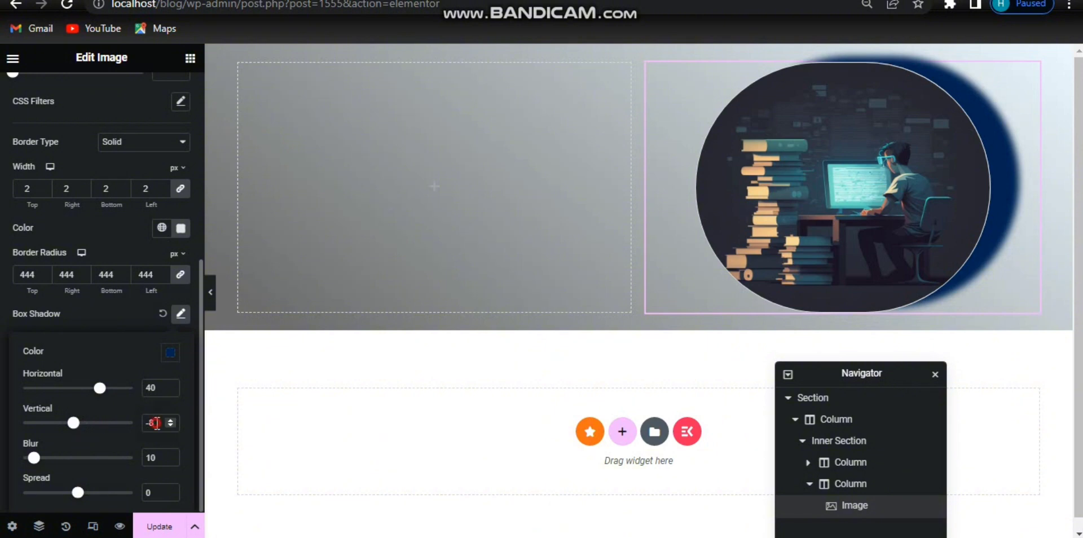
{"action": "key", "text": "Up"}
{"action": "key", "text": "Down"}
{"action": "key", "text": "Up"}
{"action": "key", "text": "Up"}
{"action": "key", "text": "Up"}
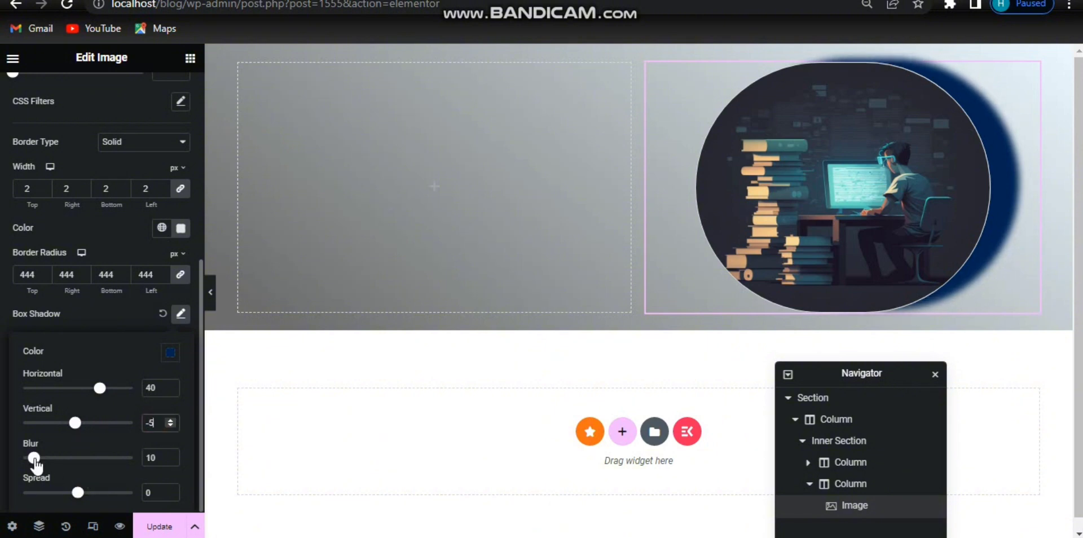
{"action": "left_click_drag", "start_coordinate": [34, 458], "coordinate": [36, 458]}
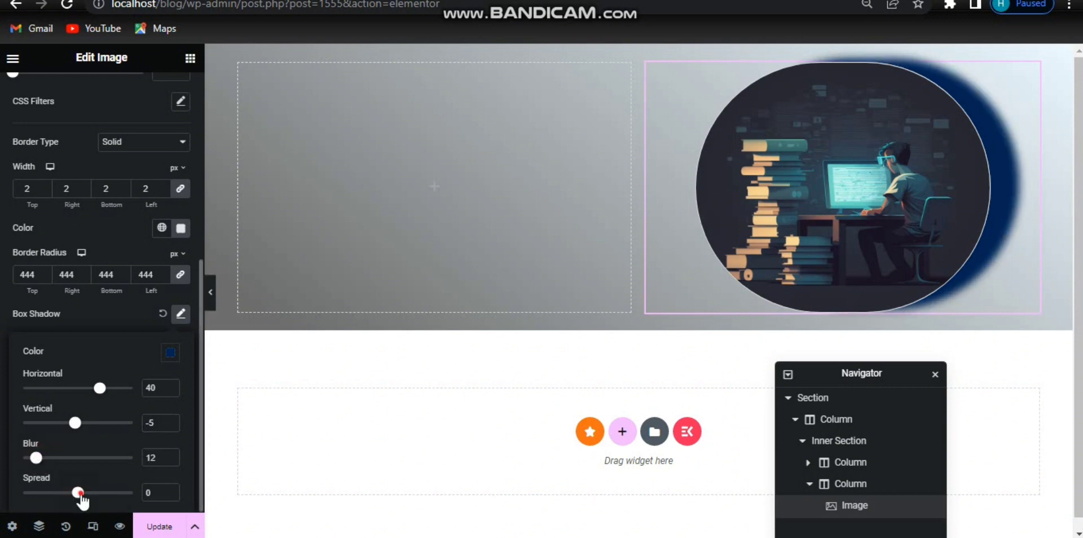
{"action": "left_click_drag", "start_coordinate": [78, 493], "coordinate": [83, 494]}
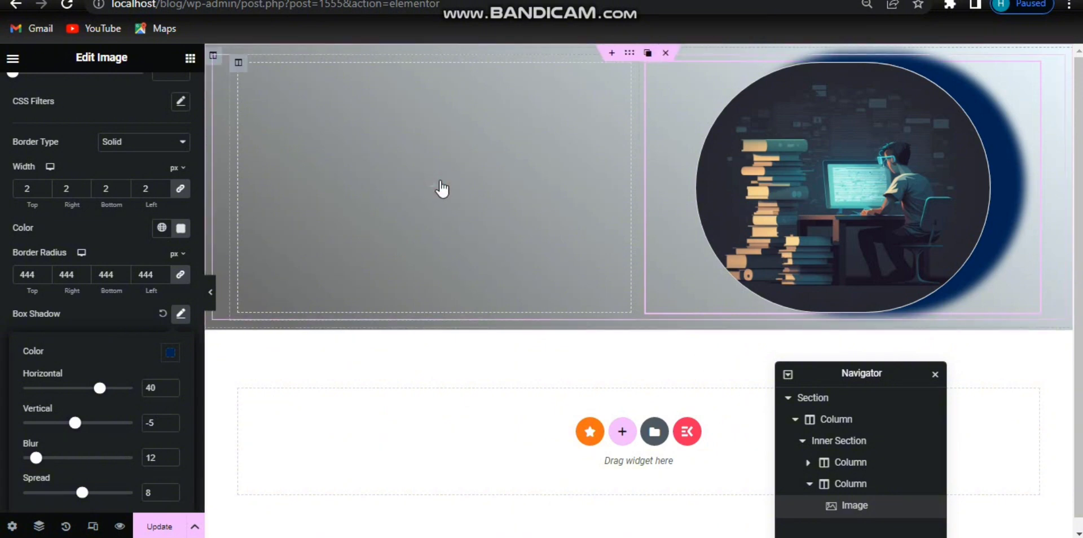
Step: Add a Heading widget to the empty left-hand column with a Text Editor widget below it, then return to the widget list
{"action": "left_click", "coordinate": [441, 189]}
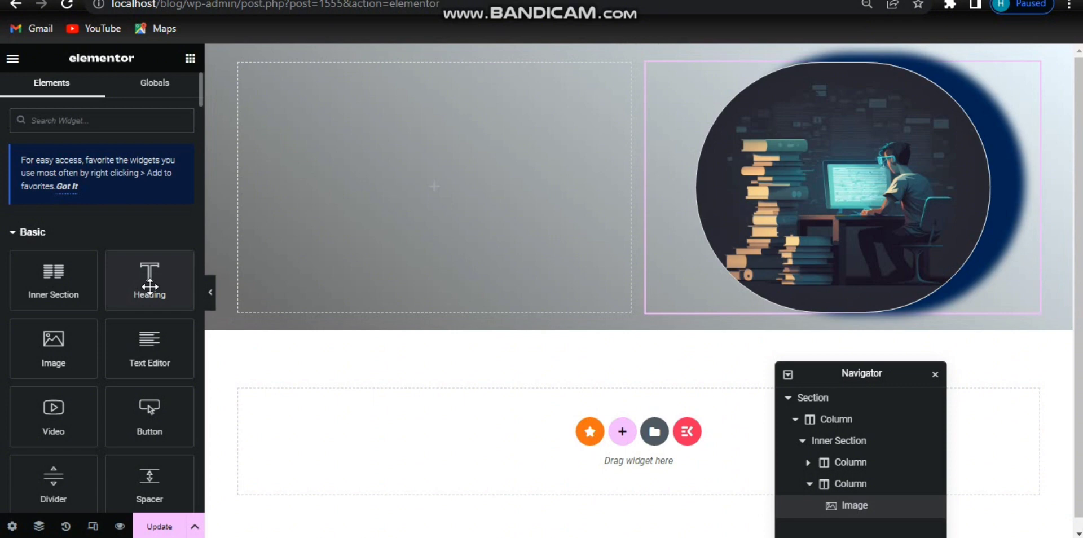
{"action": "left_click_drag", "start_coordinate": [150, 287], "coordinate": [453, 185]}
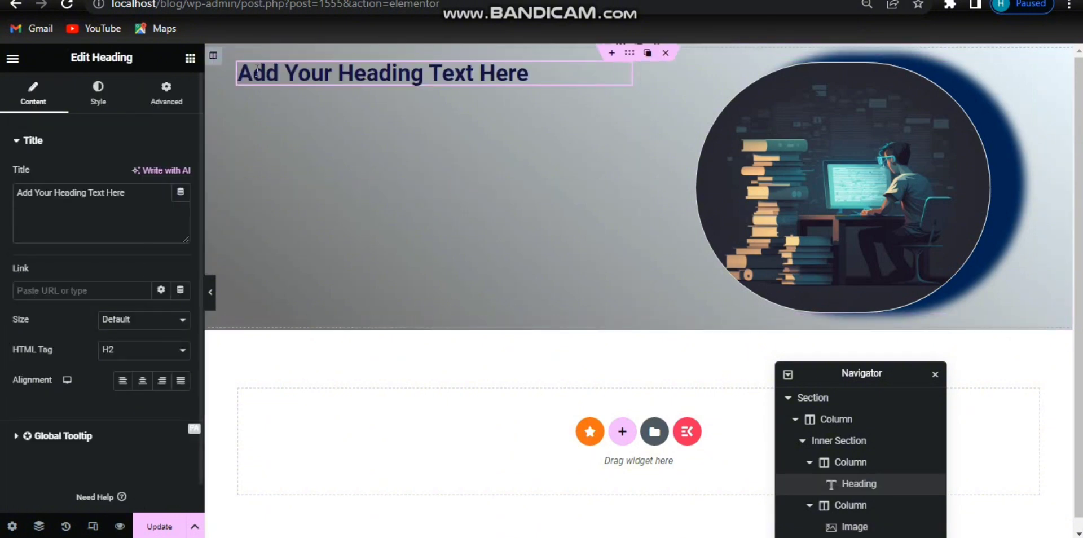
{"action": "left_click", "coordinate": [188, 66]}
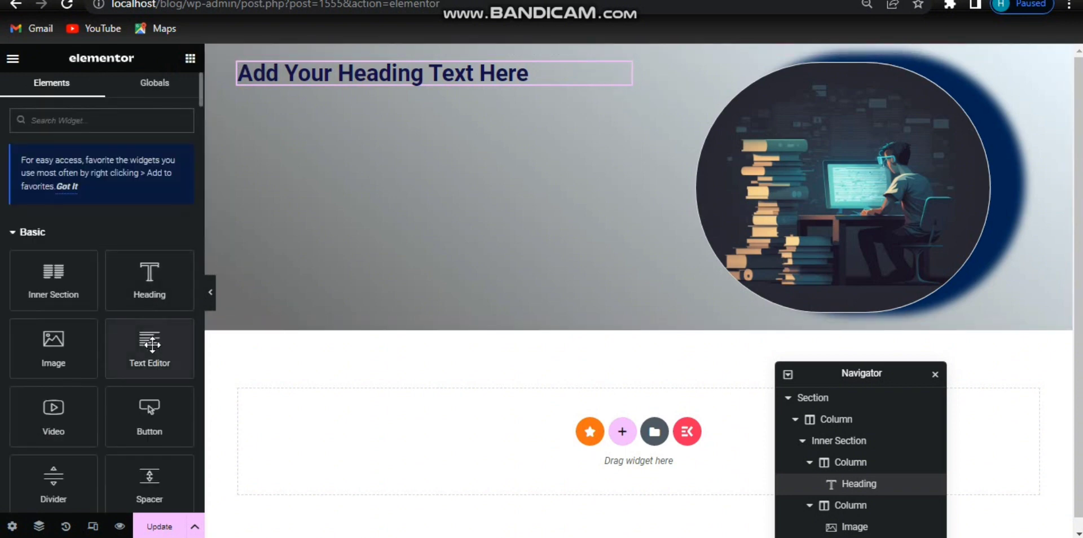
{"action": "left_click_drag", "start_coordinate": [151, 341], "coordinate": [384, 81]}
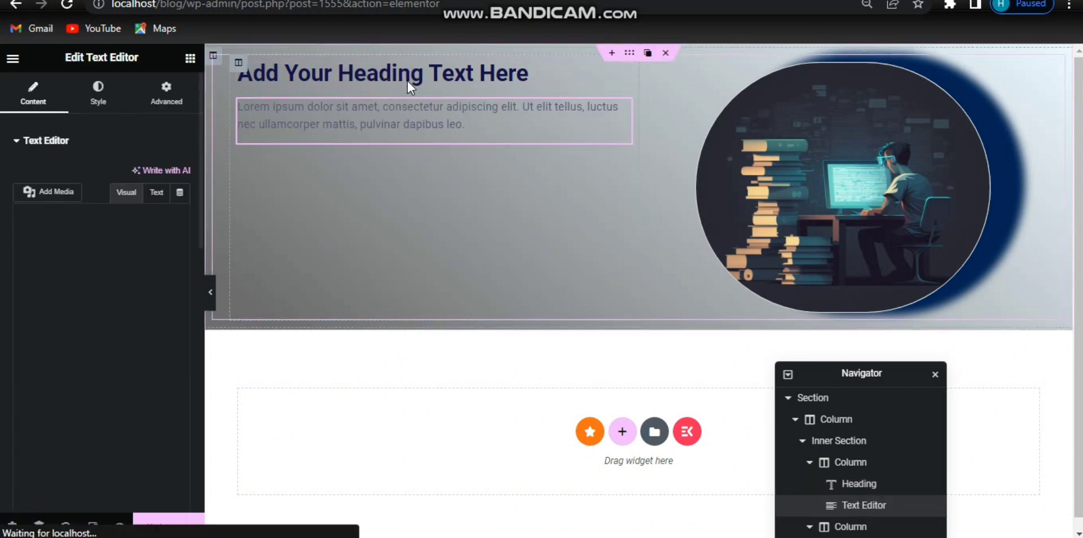
{"action": "left_click", "coordinate": [190, 58]}
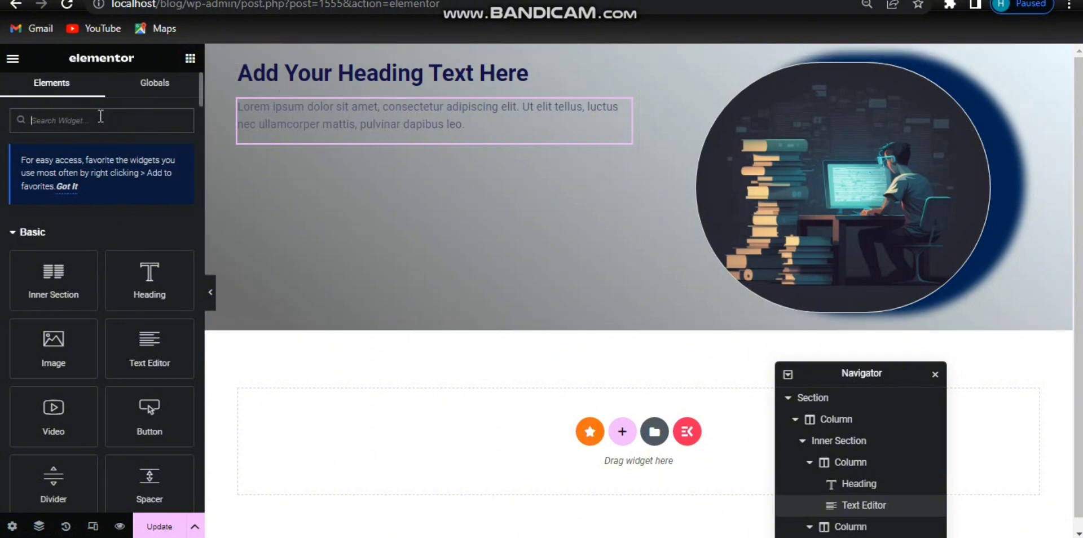
Step: Add a Fancy Text widget below the text editor in the text column and an Image Button widget beneath it
{"action": "type", "text": "ancy"}
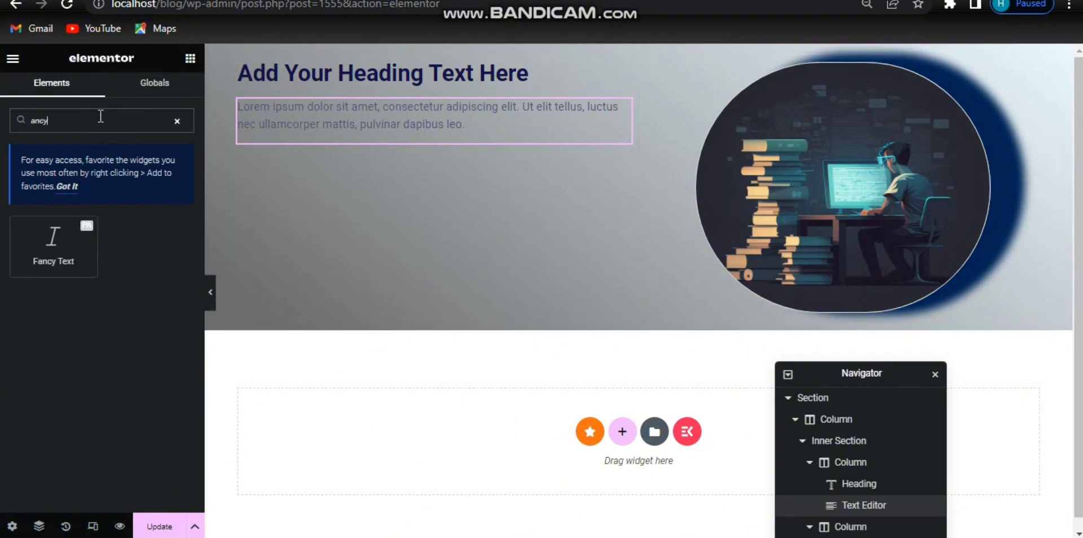
{"action": "left_click_drag", "start_coordinate": [53, 239], "coordinate": [400, 145]}
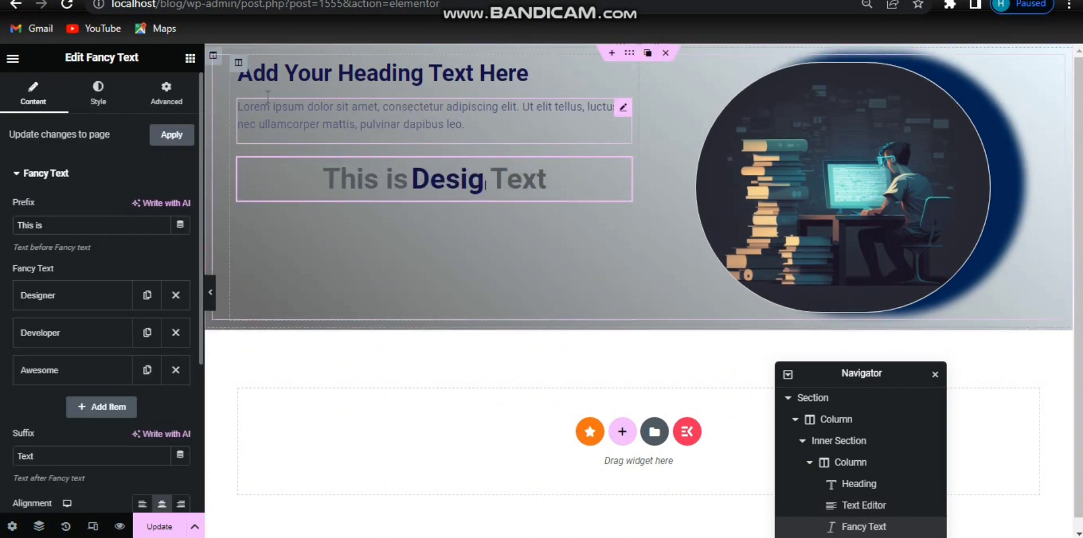
{"action": "left_click", "coordinate": [191, 60]}
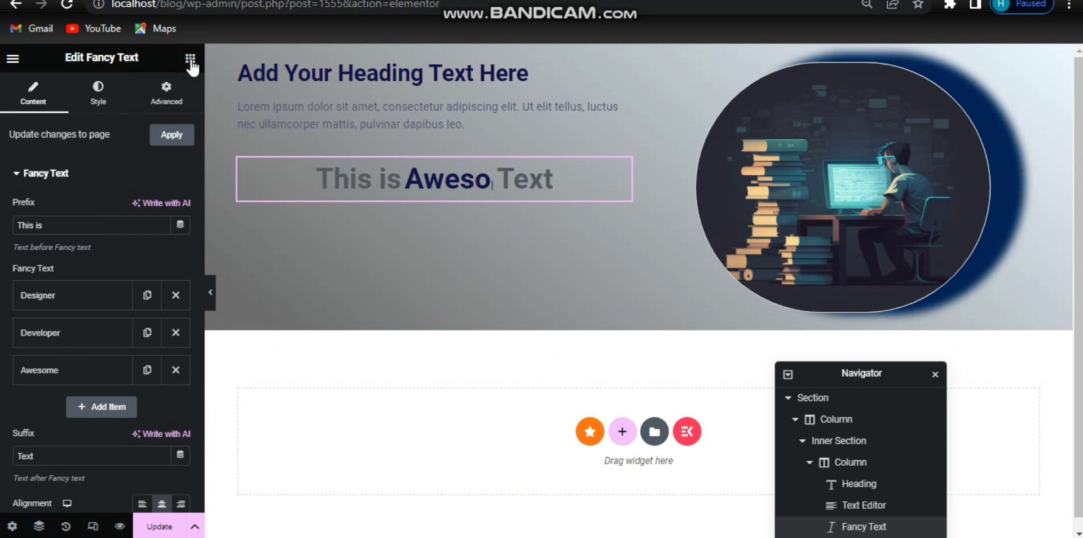
{"action": "left_click", "coordinate": [104, 130]}
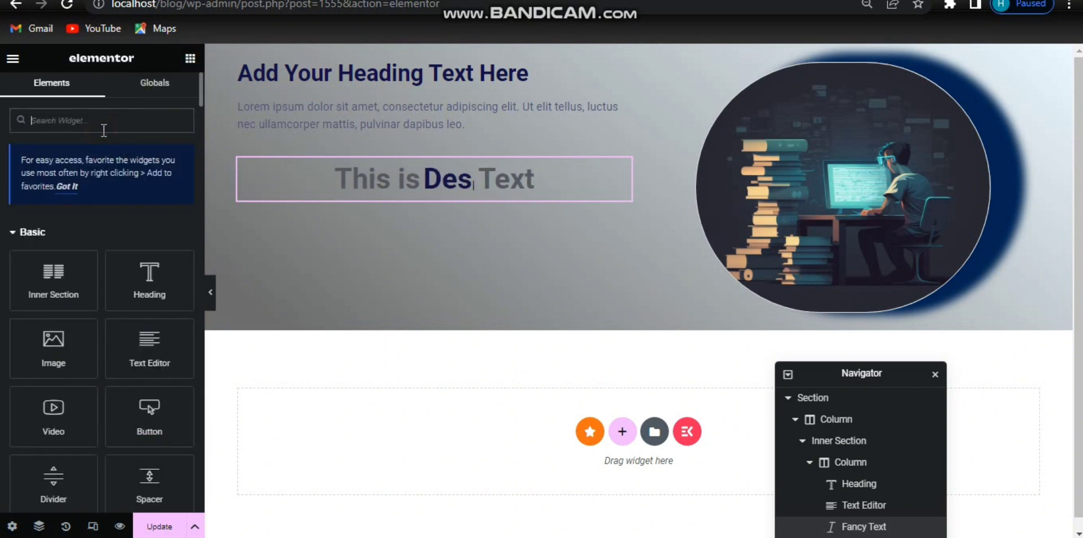
{"action": "type", "text": "image"}
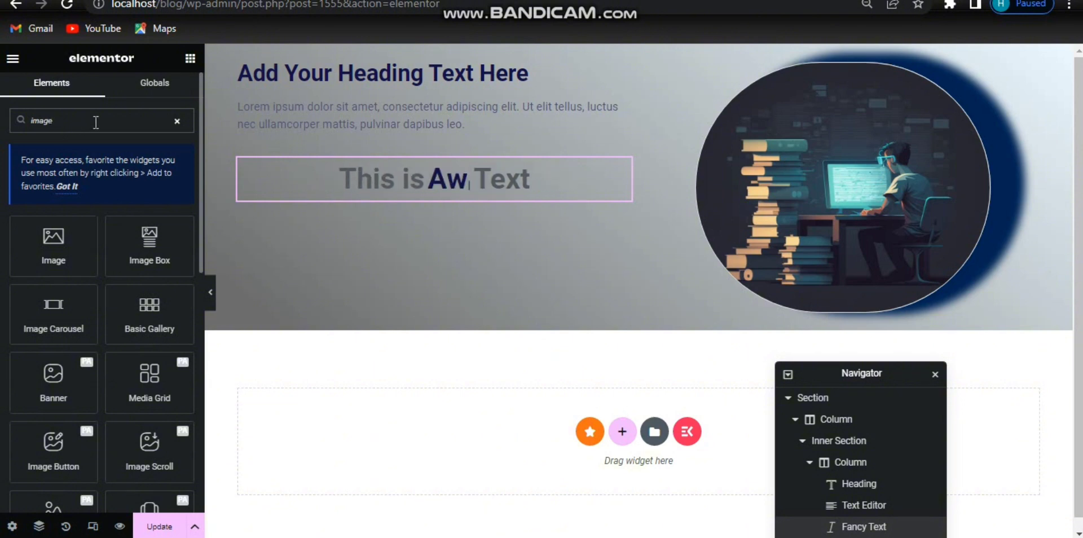
{"action": "type", "text": " butt"}
{"action": "left_click_drag", "start_coordinate": [53, 243], "coordinate": [479, 197]}
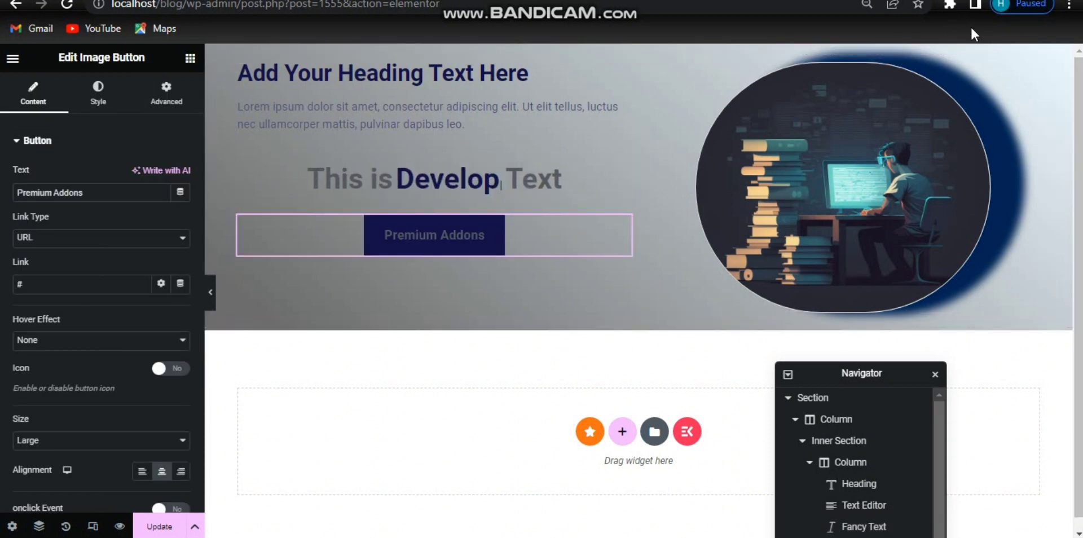
Step: Set the heading's title to "Your Educational Journey Starts Here" and center-align it
{"action": "left_click", "coordinate": [506, 79]}
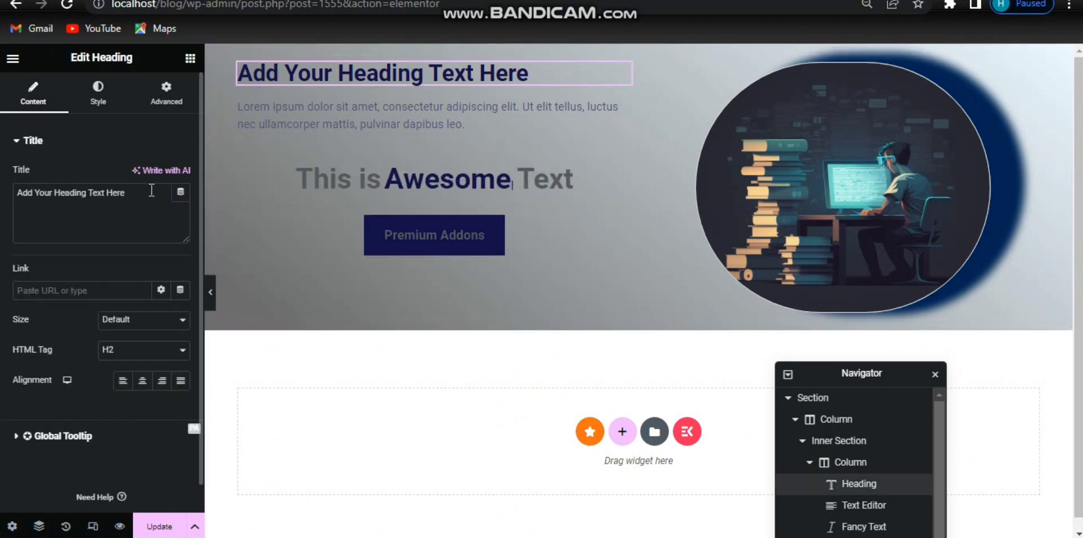
{"action": "left_click_drag", "start_coordinate": [150, 192], "coordinate": [4, 190]}
{"action": "type", "text": "Your Educational Journey Starts Here"}
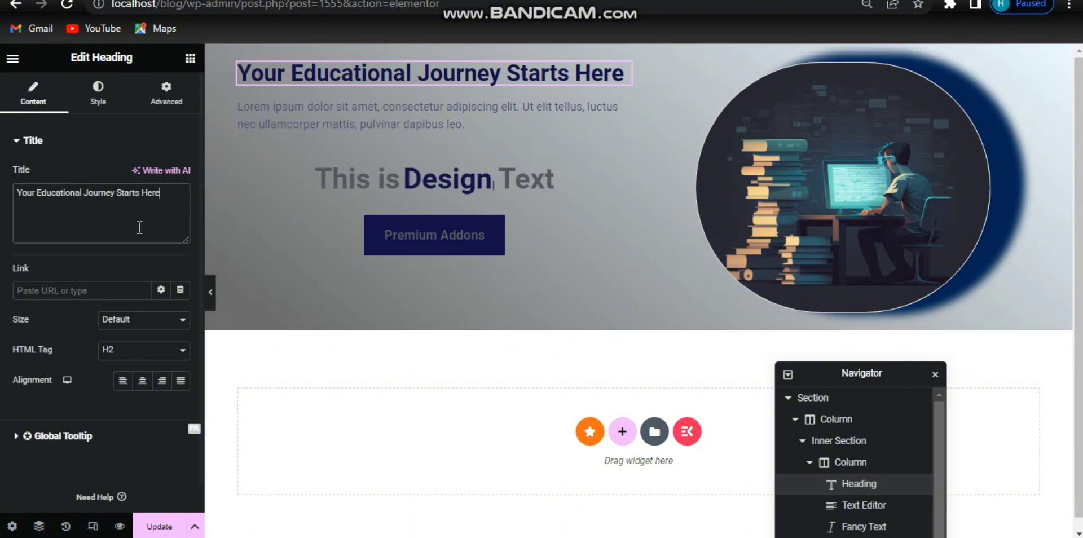
{"action": "left_click", "coordinate": [146, 388]}
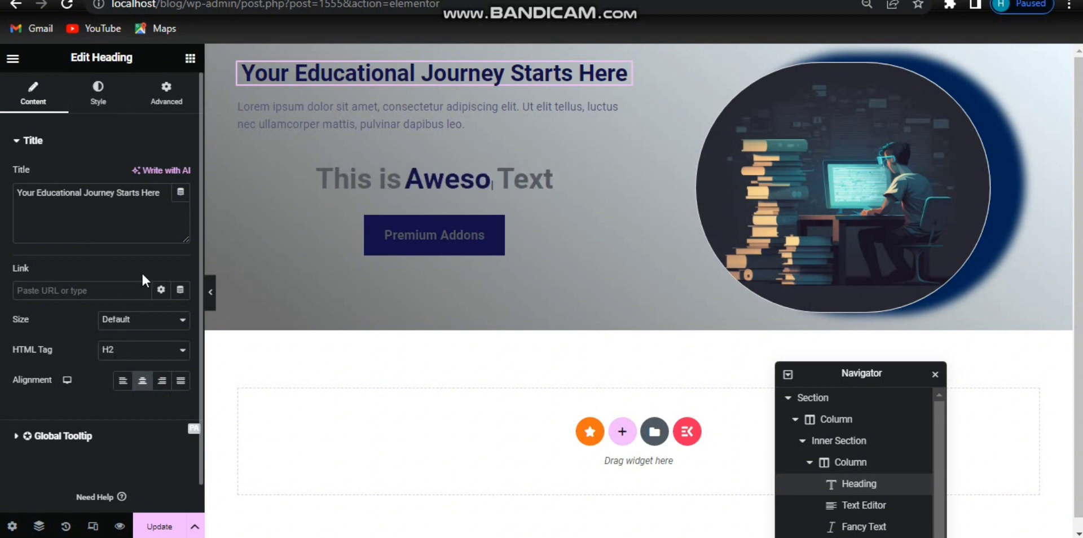
Step: Open the heading's style settings and check its text color
{"action": "left_click", "coordinate": [98, 93]}
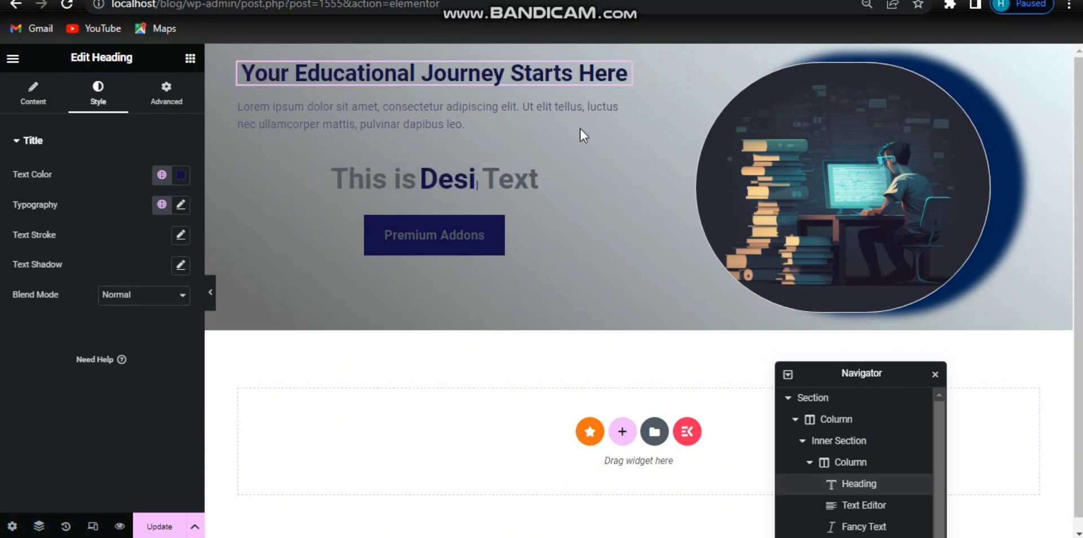
{"action": "left_click", "coordinate": [161, 175]}
{"action": "left_click", "coordinate": [124, 241]}
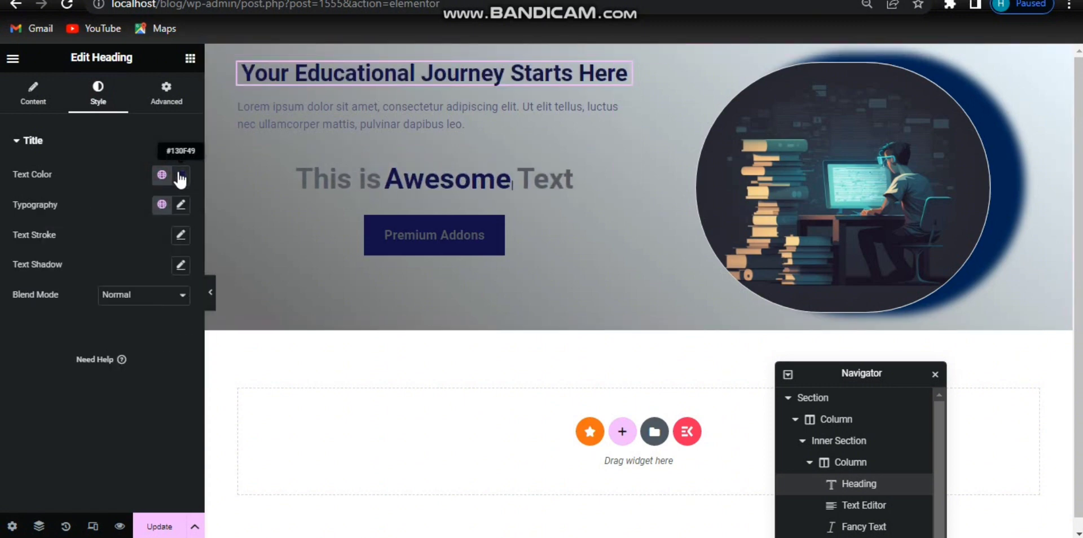
{"action": "left_click", "coordinate": [180, 176]}
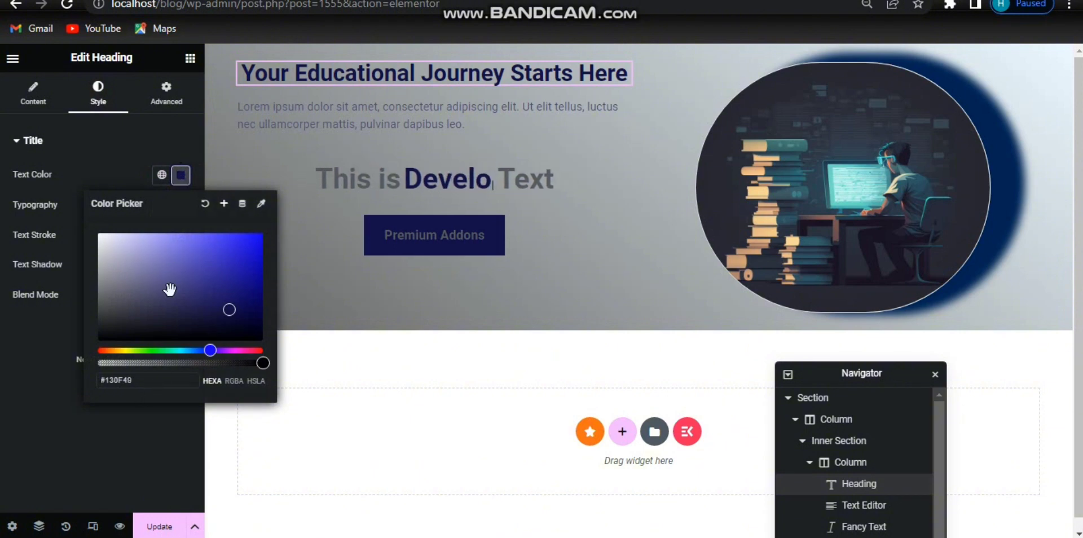
{"action": "left_click", "coordinate": [182, 176]}
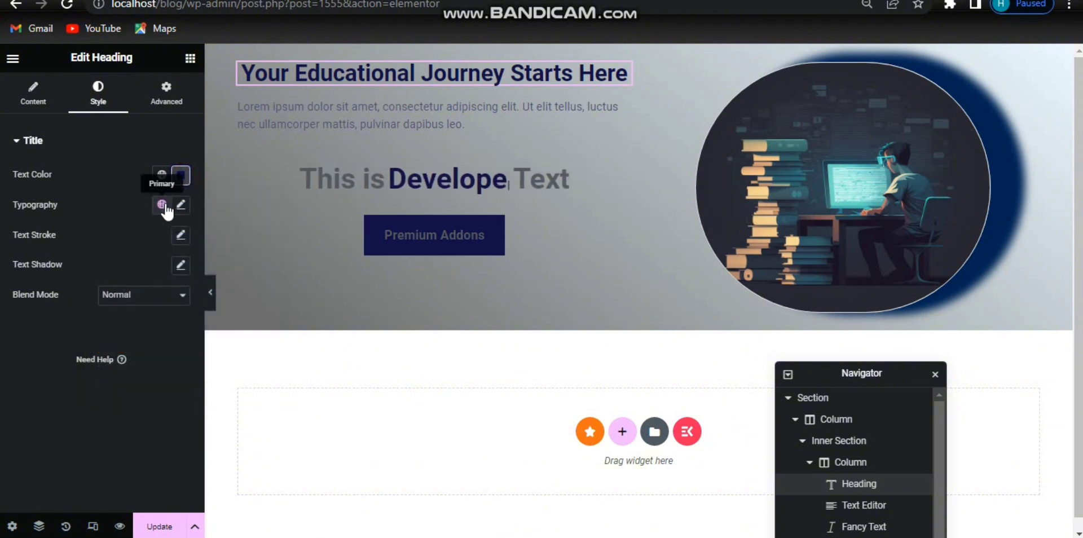
Step: Apply the karla global font to the heading and switch its font family to Inter
{"action": "left_click", "coordinate": [162, 204]}
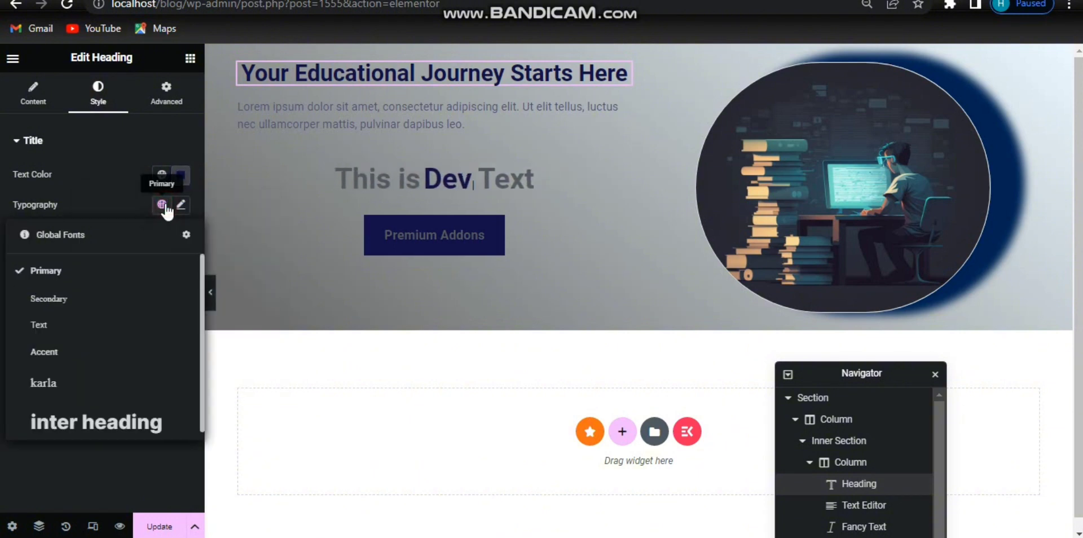
{"action": "left_click", "coordinate": [52, 385]}
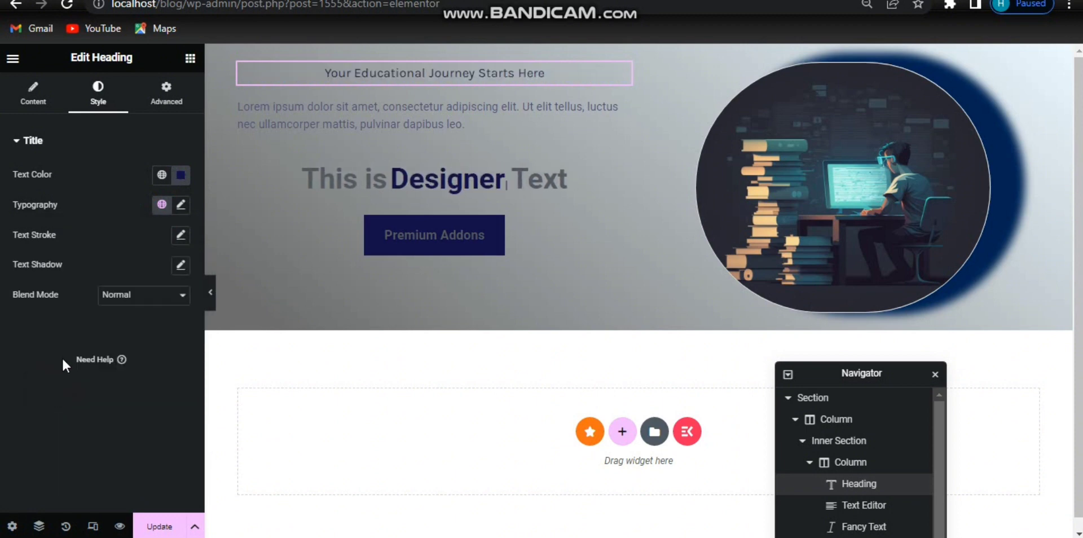
{"action": "left_click", "coordinate": [160, 210]}
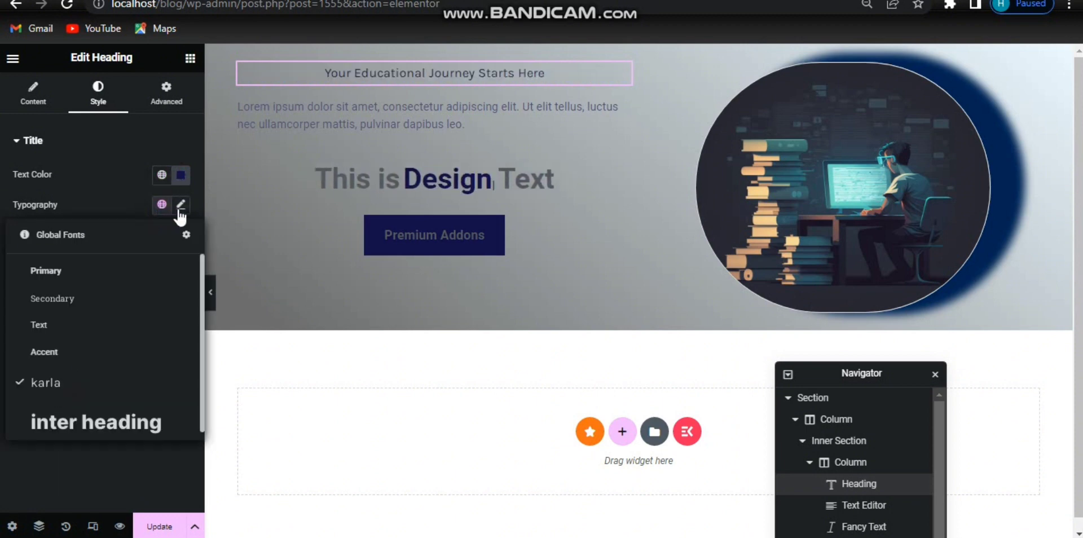
{"action": "left_click", "coordinate": [181, 206]}
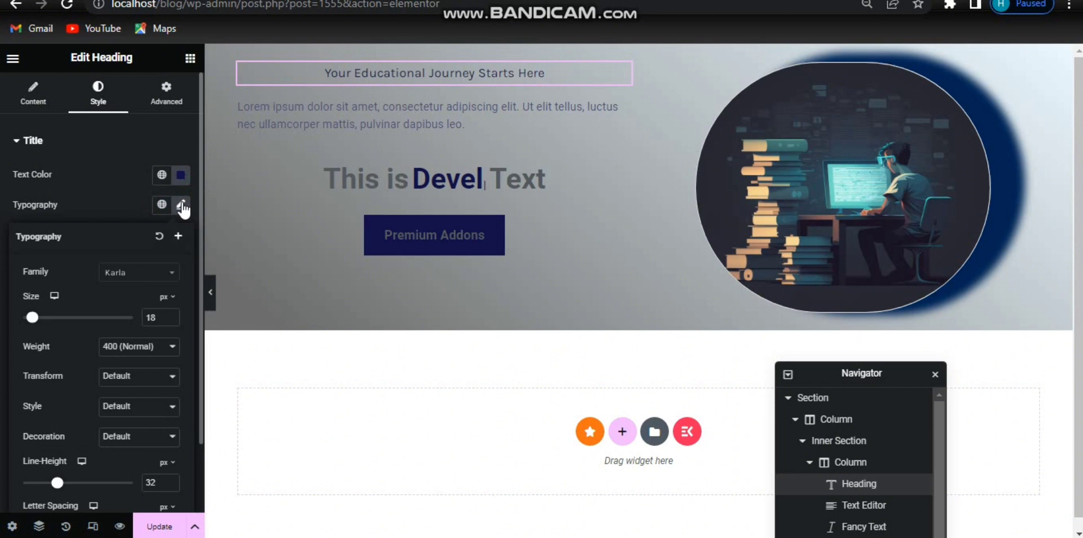
{"action": "left_click", "coordinate": [141, 276]}
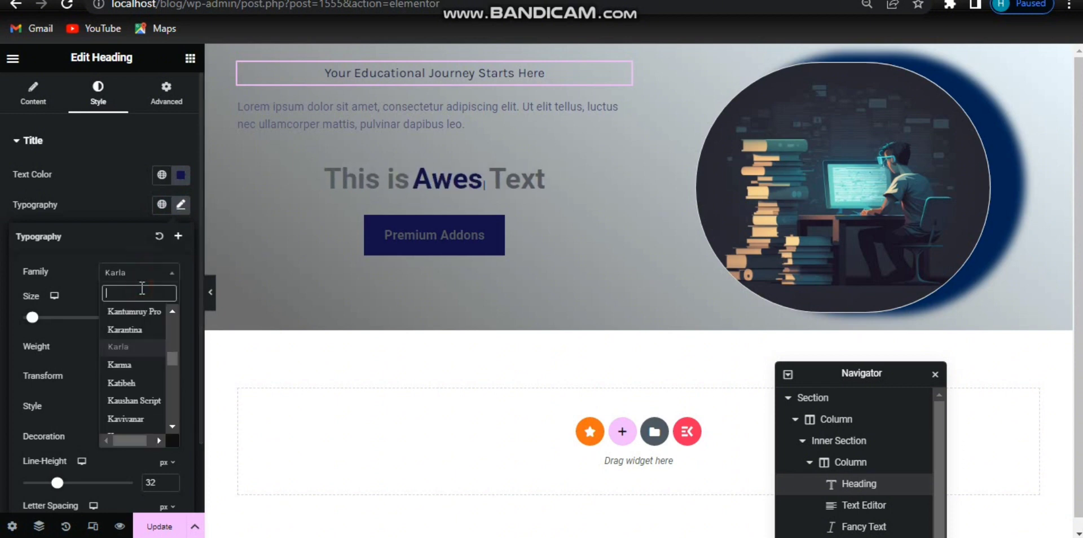
{"action": "type", "text": "inter"}
{"action": "left_click", "coordinate": [137, 332]}
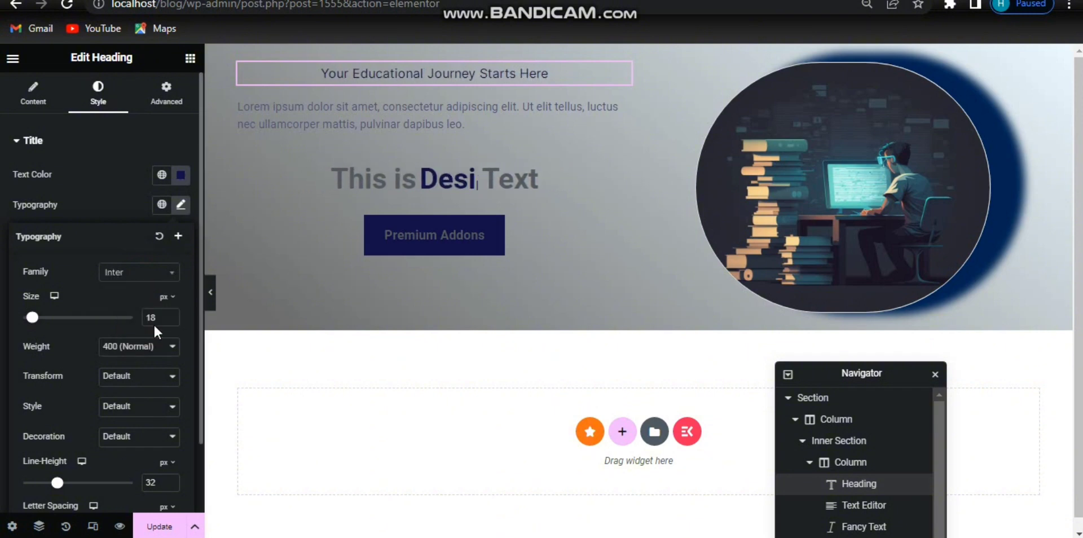
Step: Set the heading's font size to 70 px and clear its line height
{"action": "left_click_drag", "start_coordinate": [31, 319], "coordinate": [54, 319]}
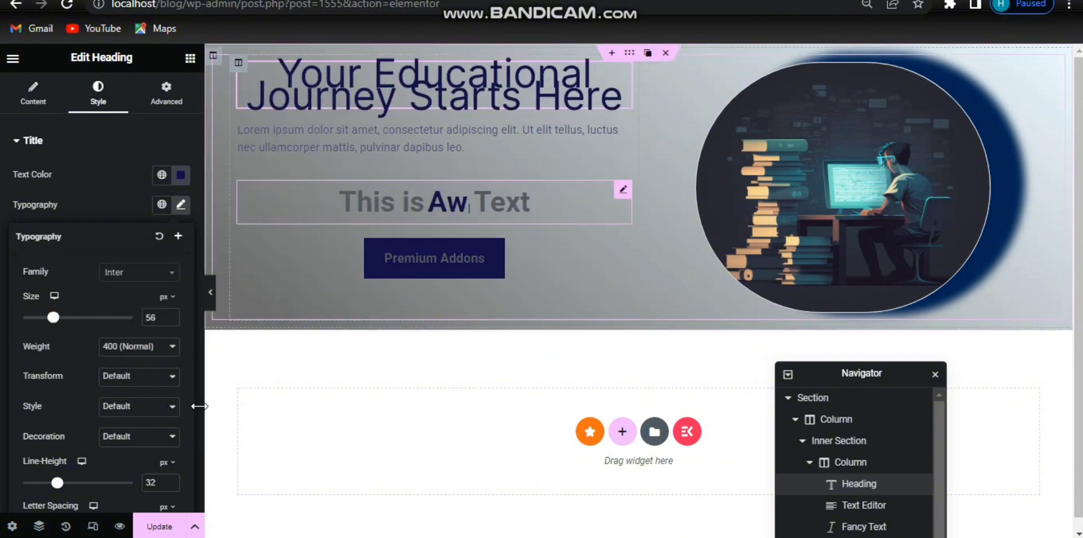
{"action": "left_click", "coordinate": [157, 480]}
{"action": "key", "text": "BackSpace"}
{"action": "key", "text": "BackSpace"}
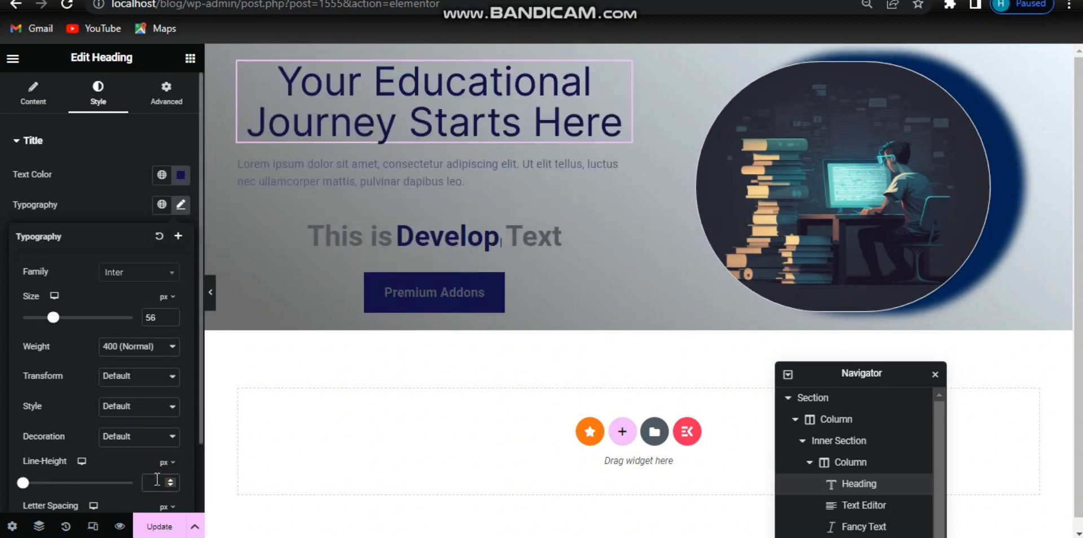
{"action": "left_click_drag", "start_coordinate": [53, 317], "coordinate": [65, 331]}
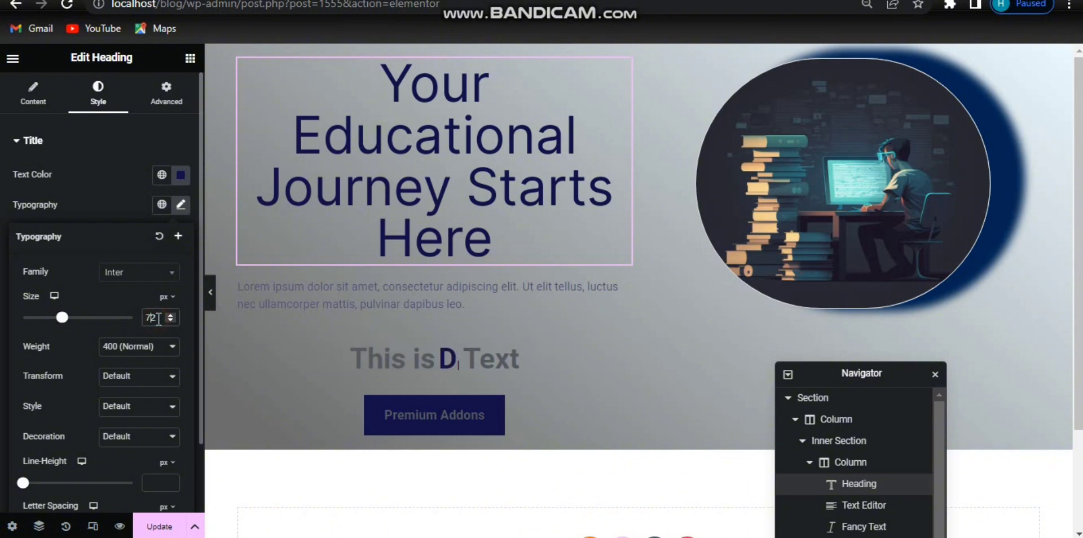
{"action": "key", "text": "Down"}
{"action": "key", "text": "Down"}
Step: Set the heading's font weight to 900 (Black) and its style to Italic
{"action": "left_click", "coordinate": [161, 347]}
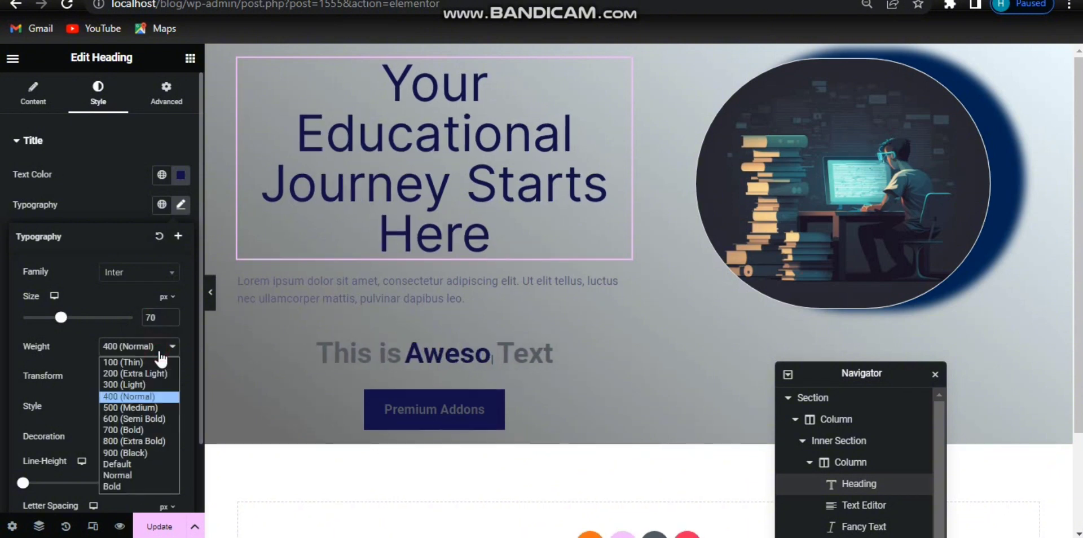
{"action": "left_click", "coordinate": [137, 451]}
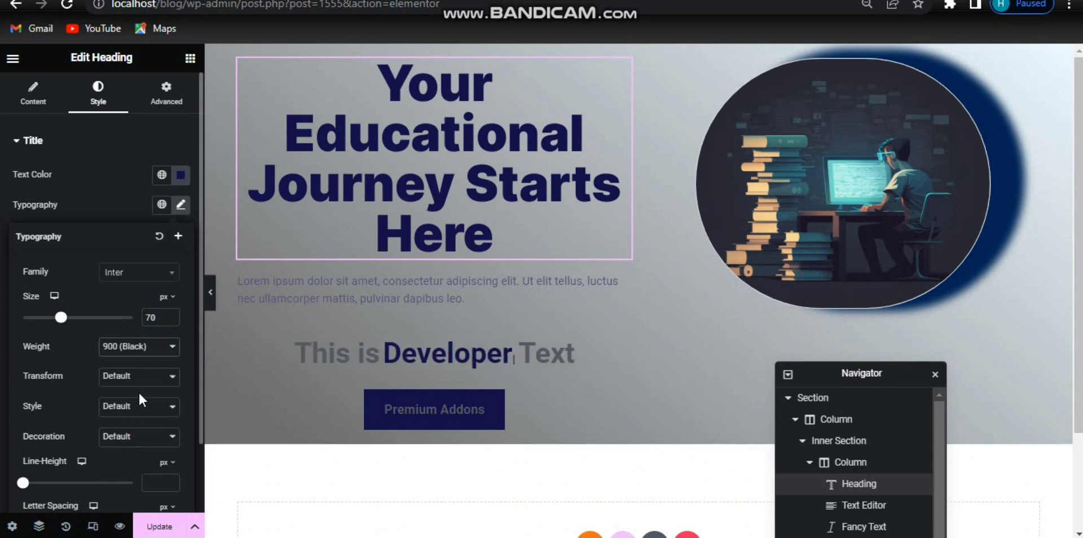
{"action": "left_click", "coordinate": [147, 443]}
{"action": "left_click", "coordinate": [136, 442]}
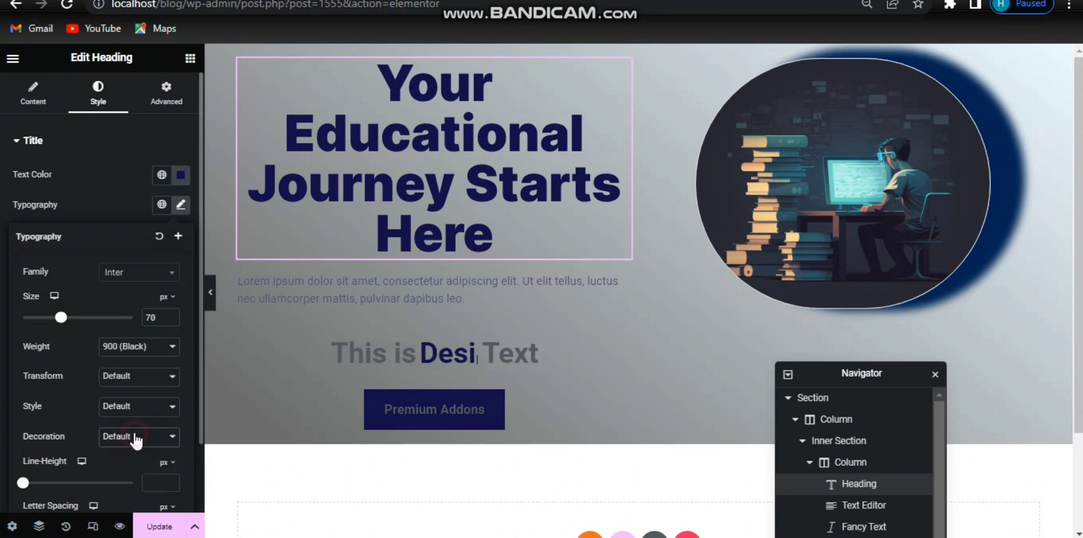
{"action": "left_click", "coordinate": [145, 413]}
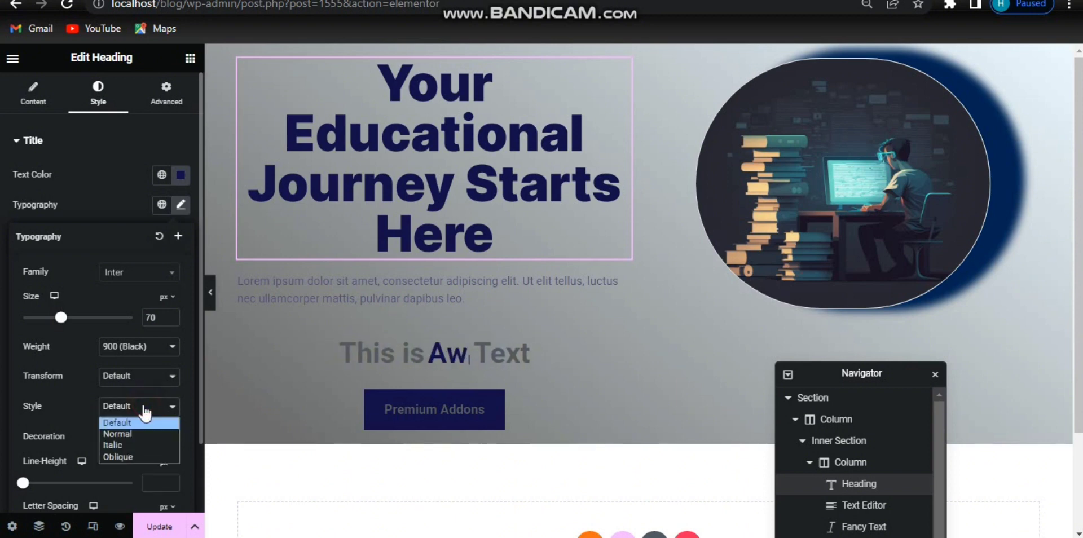
{"action": "left_click", "coordinate": [136, 447]}
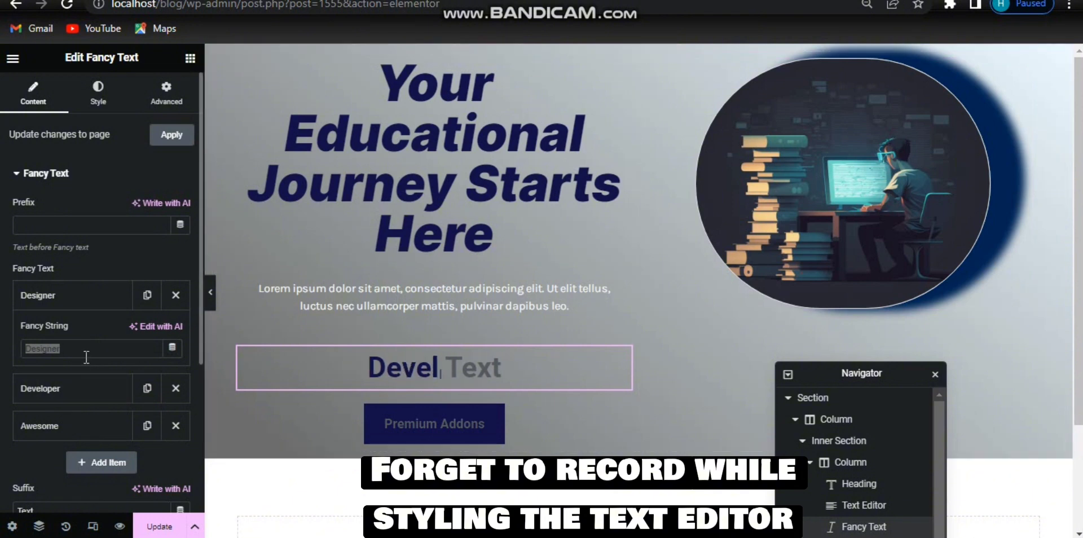
Step: Change the three Fancy Text strings, in order, to Empower, Educate and Excel
{"action": "left_click_drag", "start_coordinate": [85, 358], "coordinate": [32, 353]}
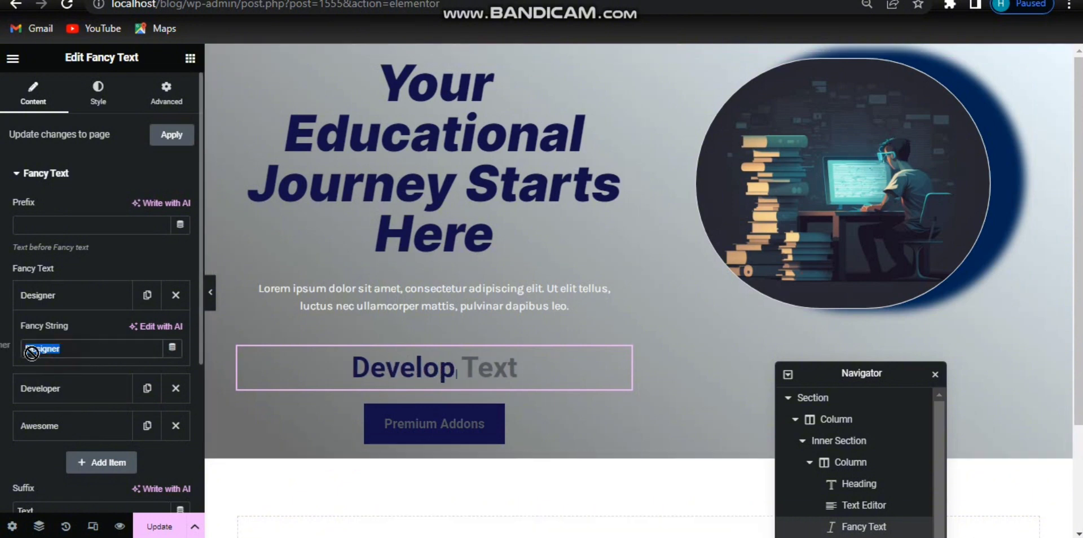
{"action": "type", "text": "Empower"}
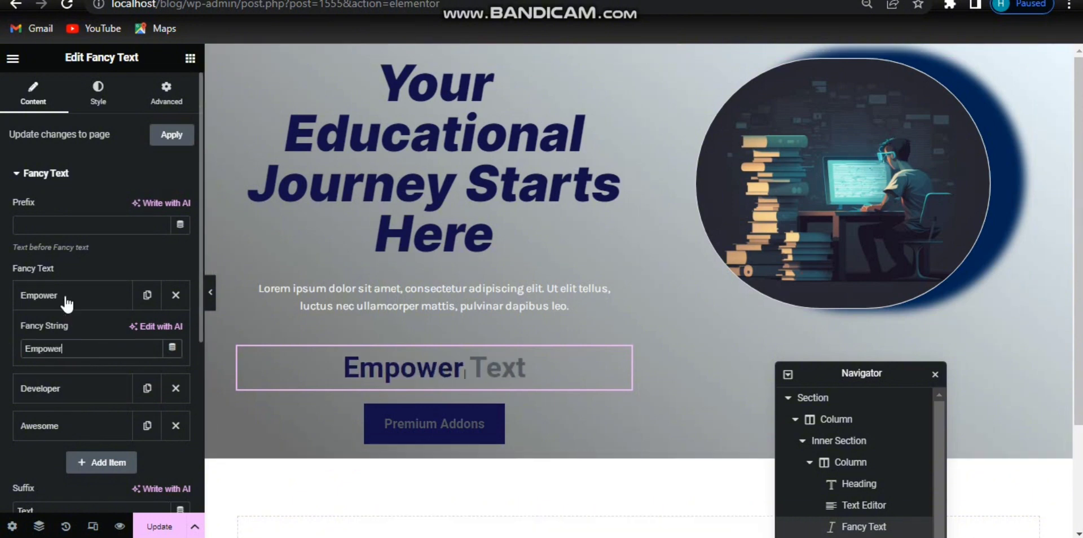
{"action": "left_click", "coordinate": [63, 387]}
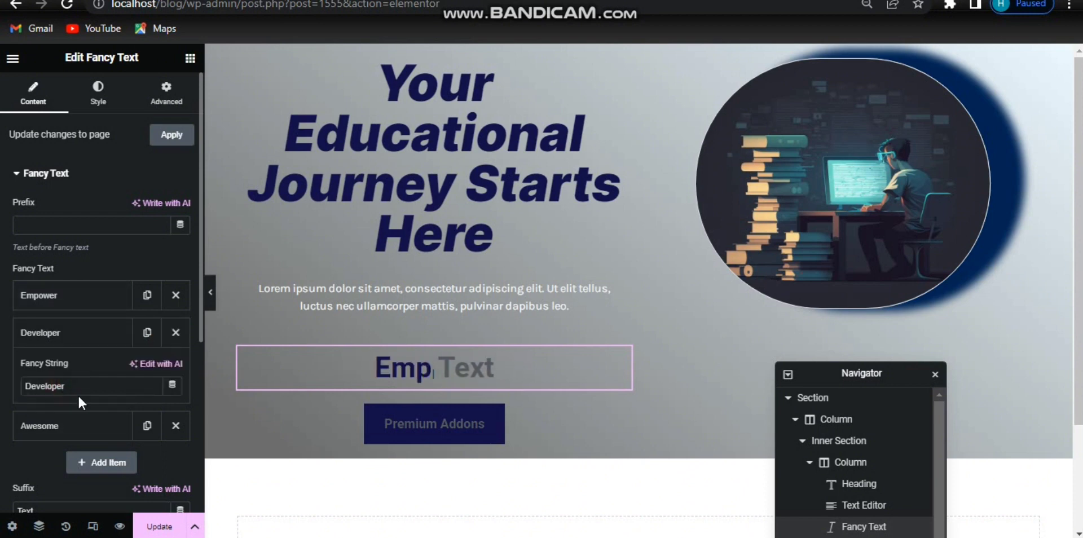
{"action": "type", "text": "Educate"}
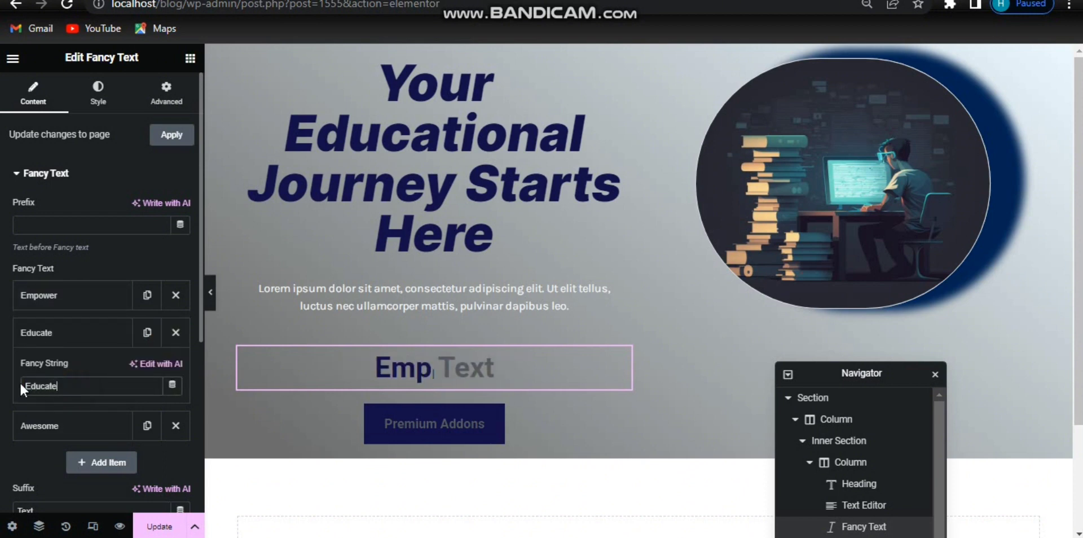
{"action": "left_click", "coordinate": [46, 337]}
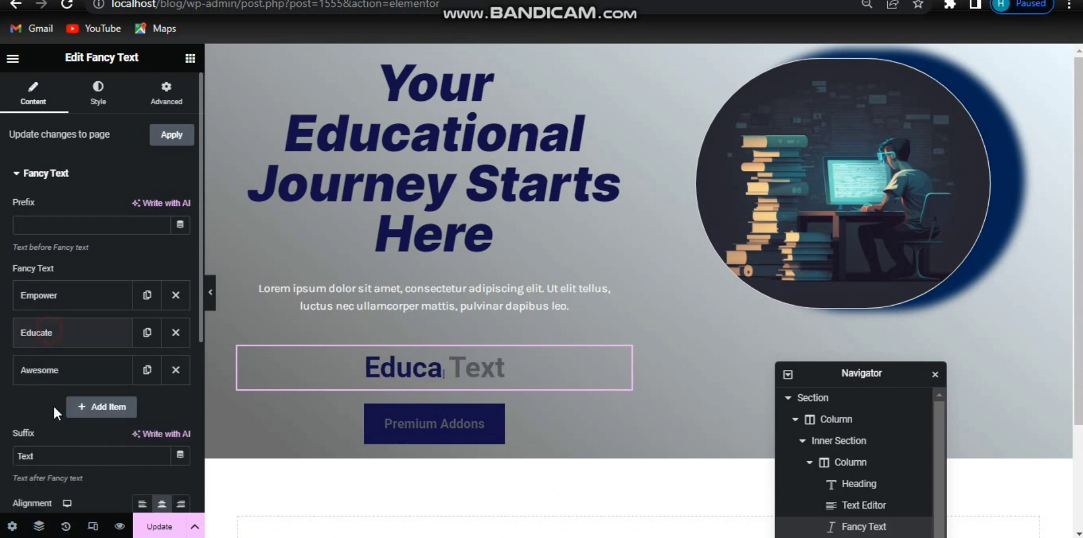
{"action": "left_click", "coordinate": [56, 377]}
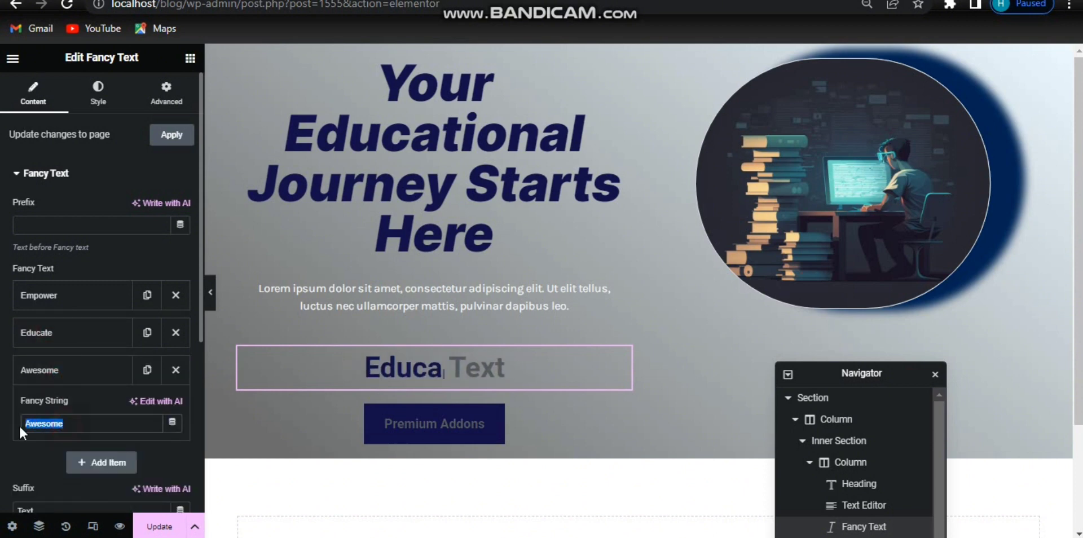
{"action": "type", "text": "Excel"}
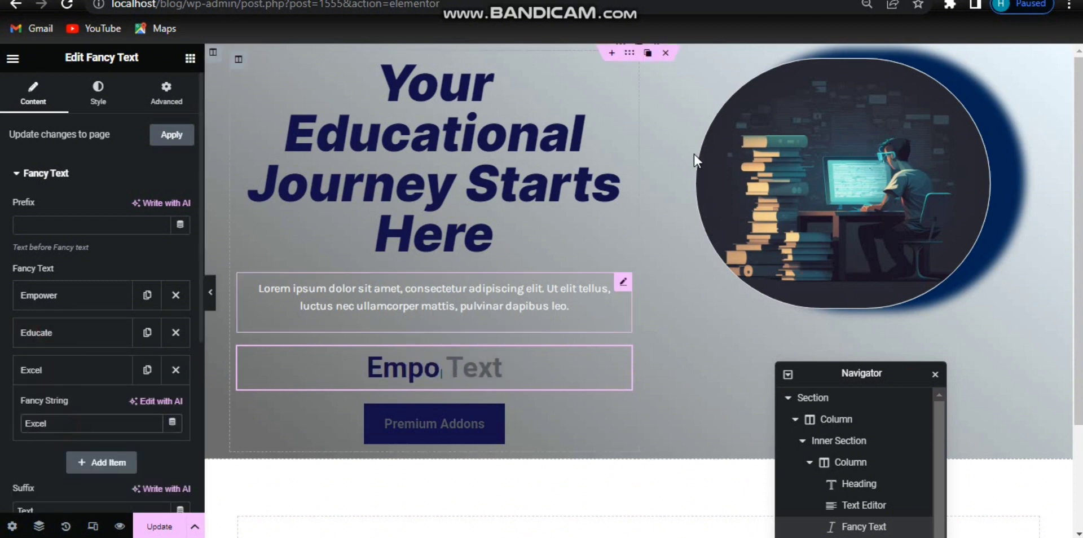
{"action": "scroll", "coordinate": [120, 383], "scroll_direction": "down", "scroll_amount": 2}
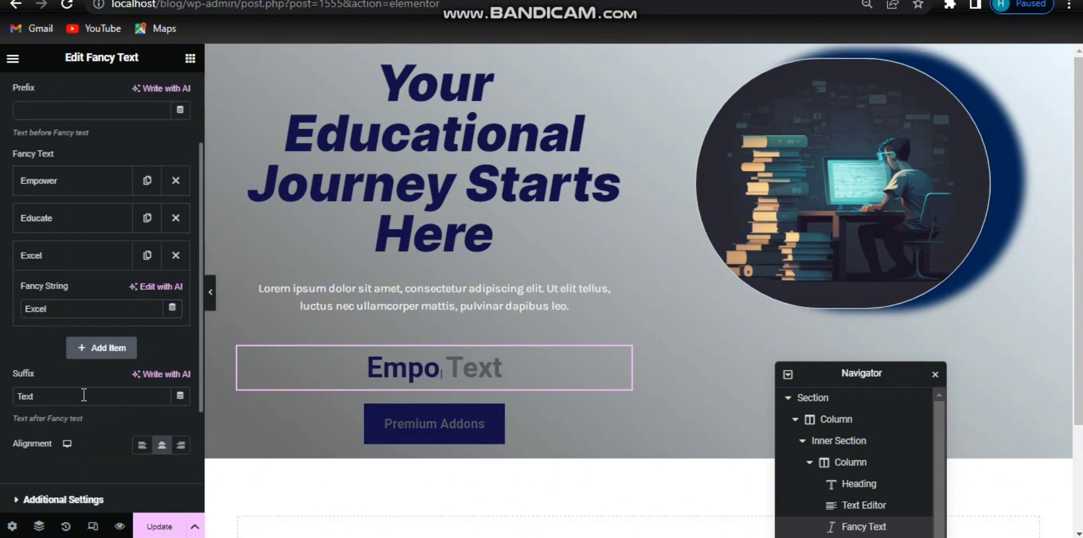
Step: Clear the Fancy Text widget's suffix and set its animation effect to Slide Up
{"action": "left_click_drag", "start_coordinate": [82, 396], "coordinate": [12, 397]}
{"action": "key", "text": "BackSpace"}
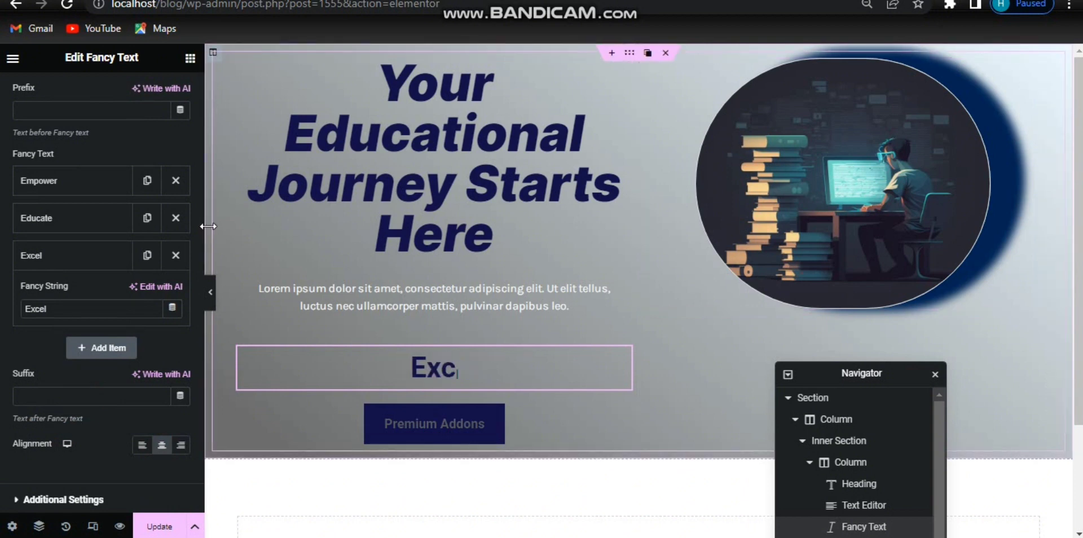
{"action": "scroll", "coordinate": [198, 221], "scroll_direction": "down", "scroll_amount": 3}
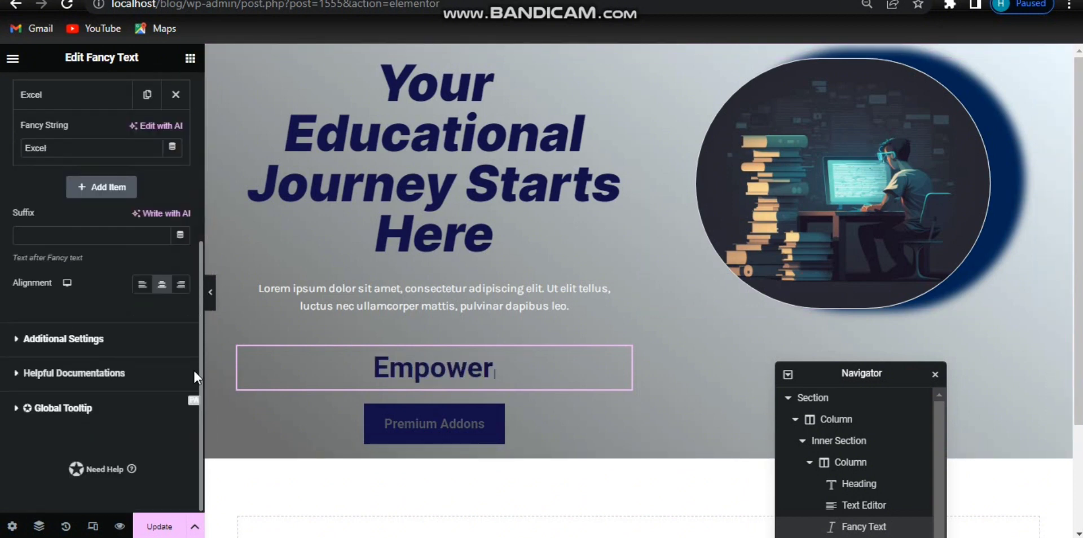
{"action": "left_click", "coordinate": [146, 356]}
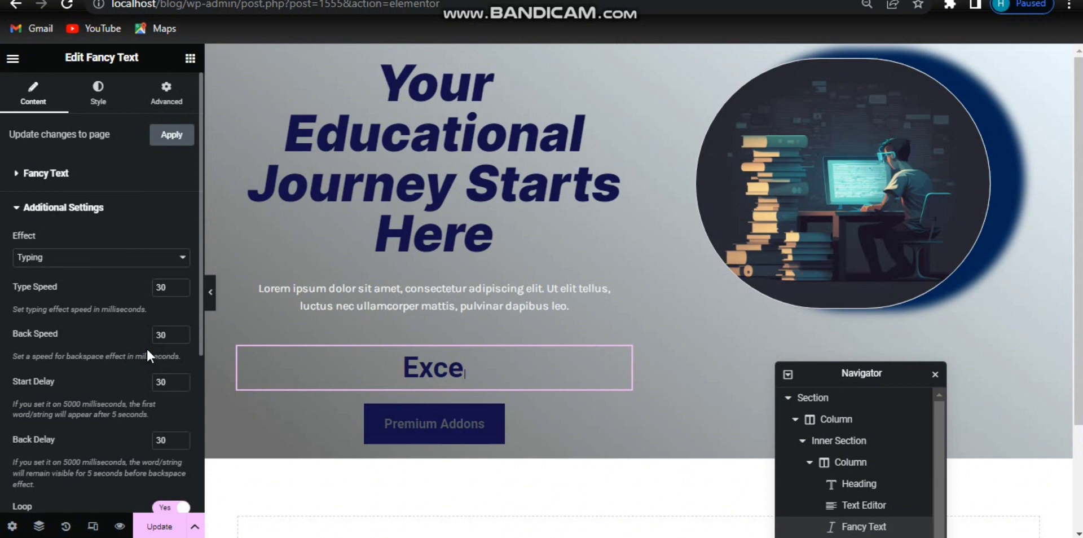
{"action": "left_click", "coordinate": [139, 260]}
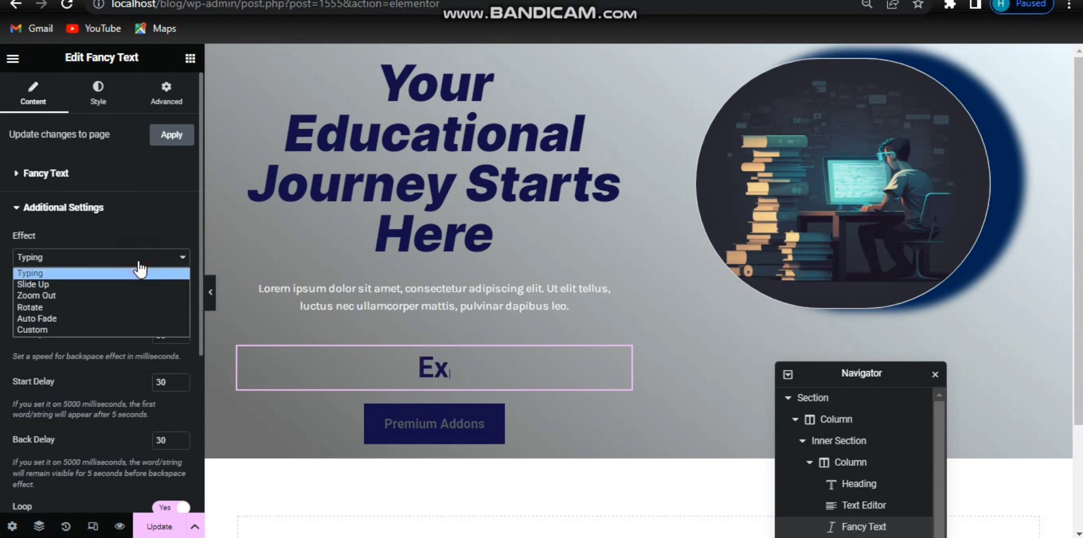
{"action": "left_click", "coordinate": [45, 285]}
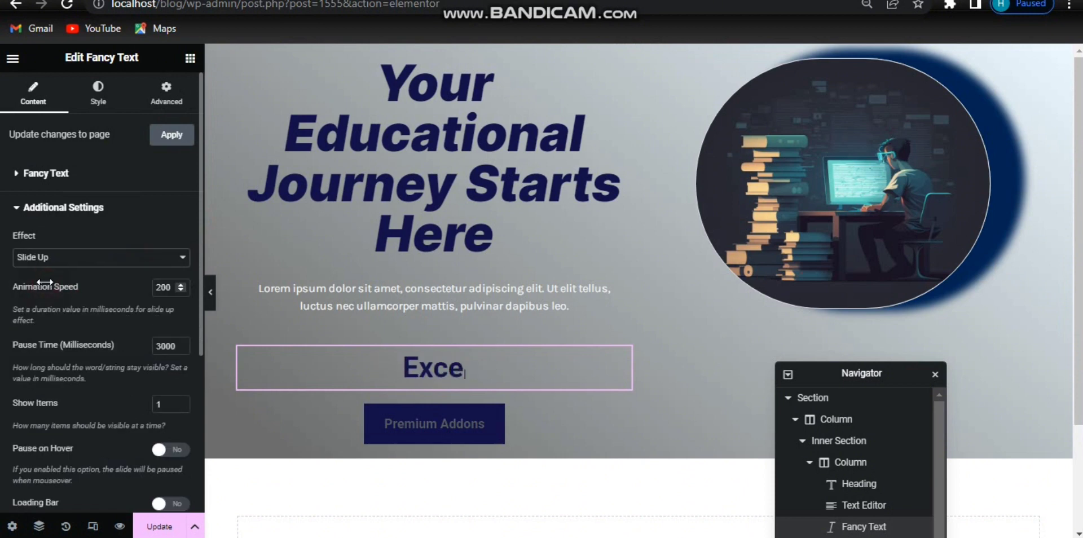
Step: Set the Fancy Text slide-up animation speed to 450 milliseconds
{"action": "left_click", "coordinate": [166, 287]}
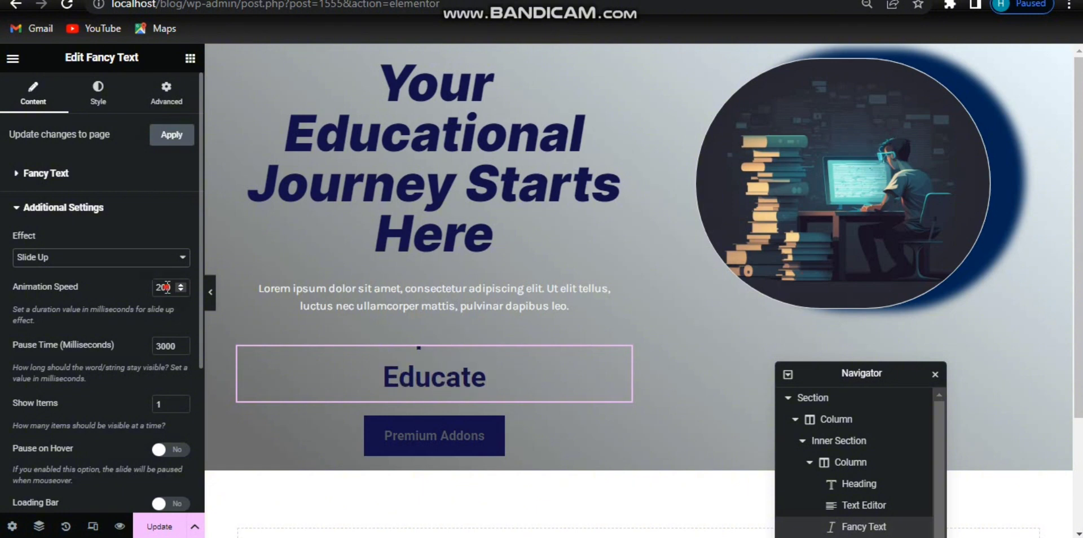
{"action": "key", "text": "BackSpace"}
{"action": "key", "text": "BackSpace"}
{"action": "type", "text": "450"}
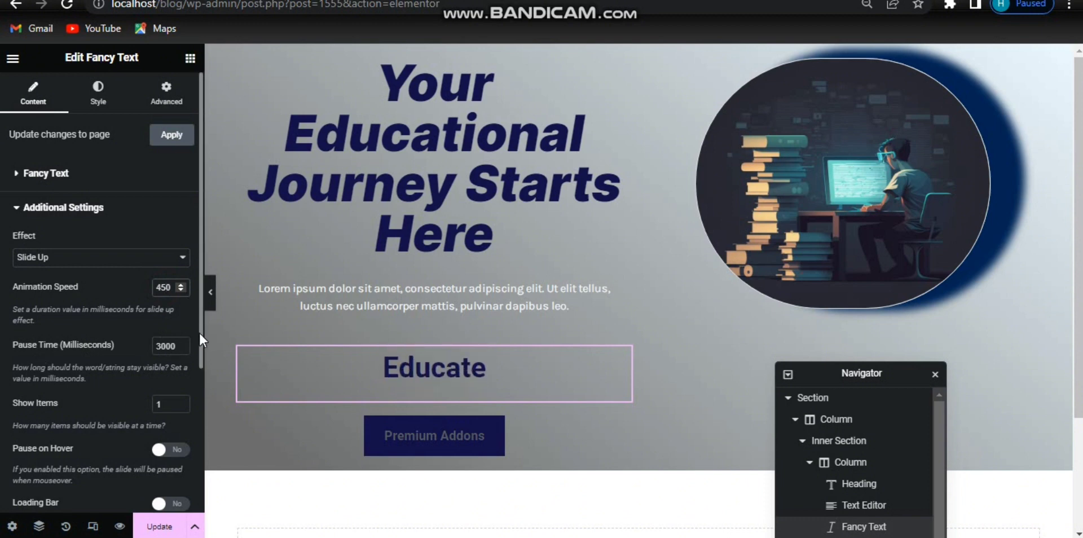
{"action": "left_click_drag", "start_coordinate": [198, 330], "coordinate": [213, 418]}
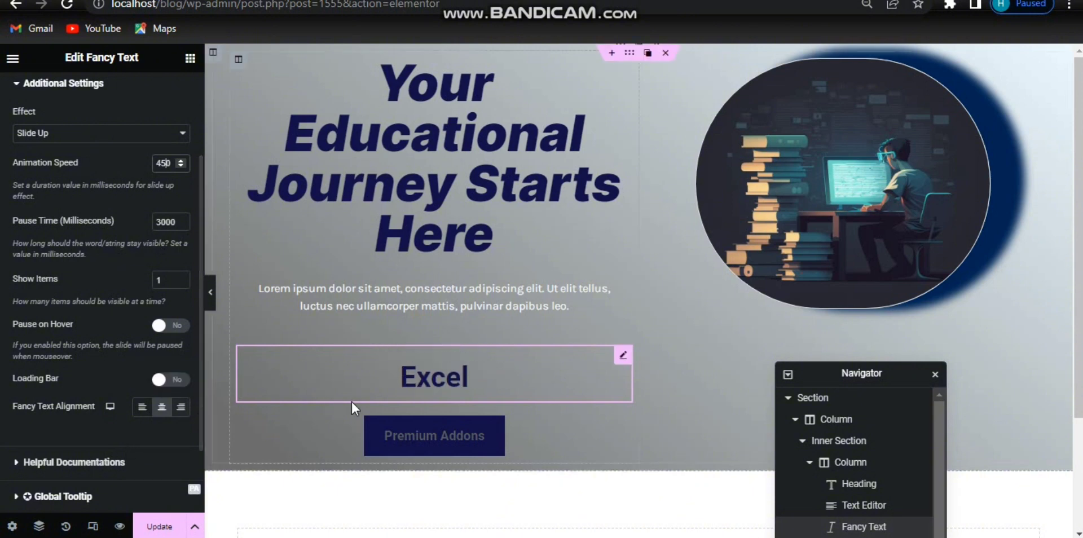
Step: Change the Fancy Text color to the lighter violet-blue #5049B5
{"action": "scroll", "coordinate": [197, 266], "scroll_direction": "up", "scroll_amount": 3}
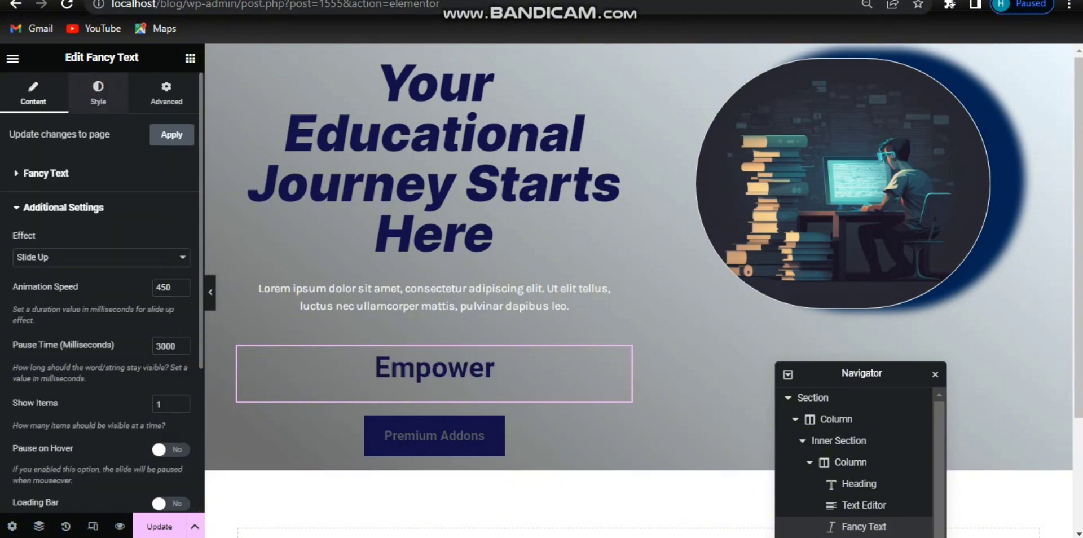
{"action": "left_click", "coordinate": [98, 93]}
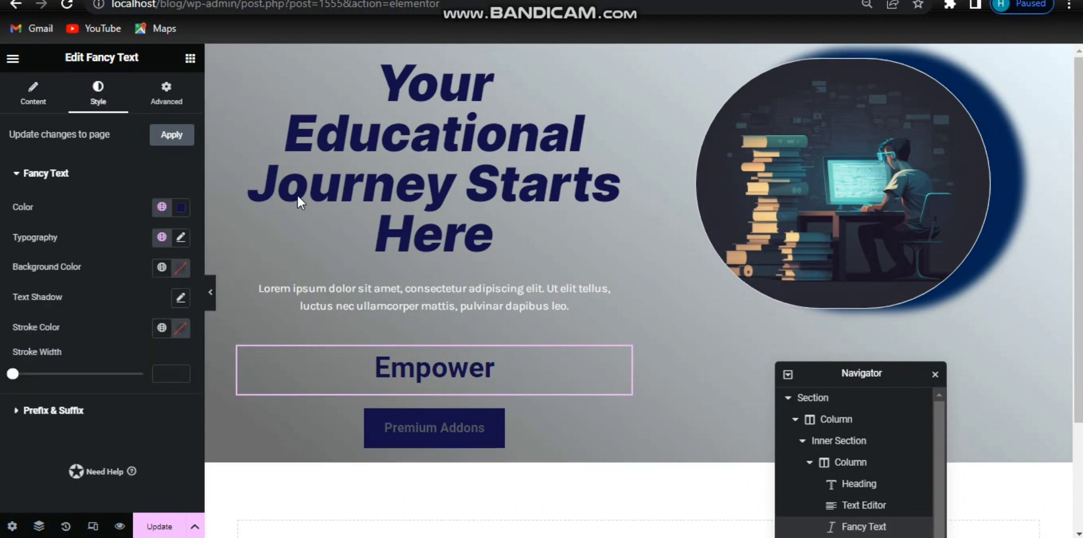
{"action": "left_click", "coordinate": [181, 207]}
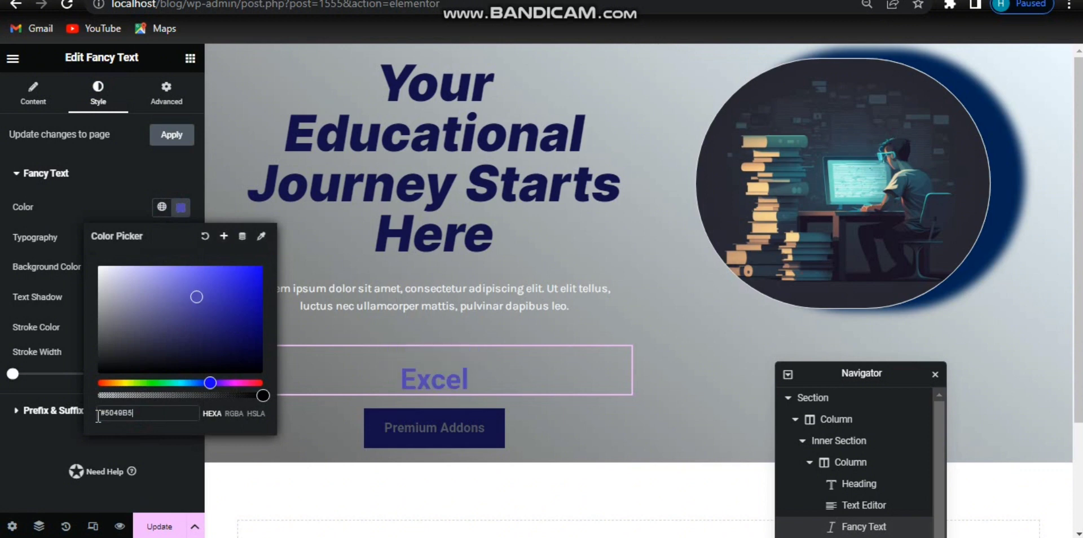
{"action": "left_click", "coordinate": [197, 296]}
{"action": "left_click", "coordinate": [179, 209]}
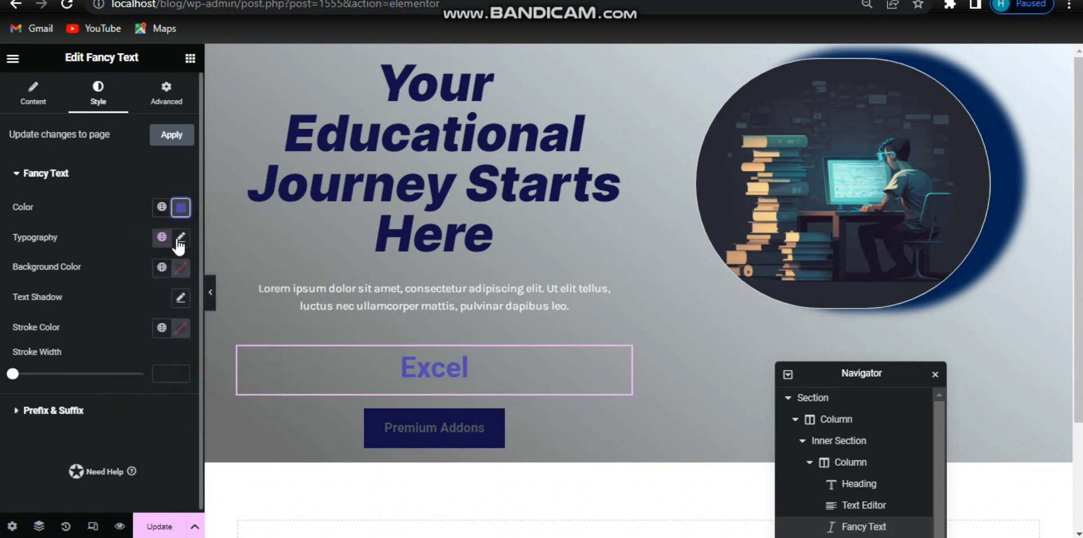
Step: Apply the karla global font to the Fancy Text and switch its font family to Inter
{"action": "left_click", "coordinate": [163, 242]}
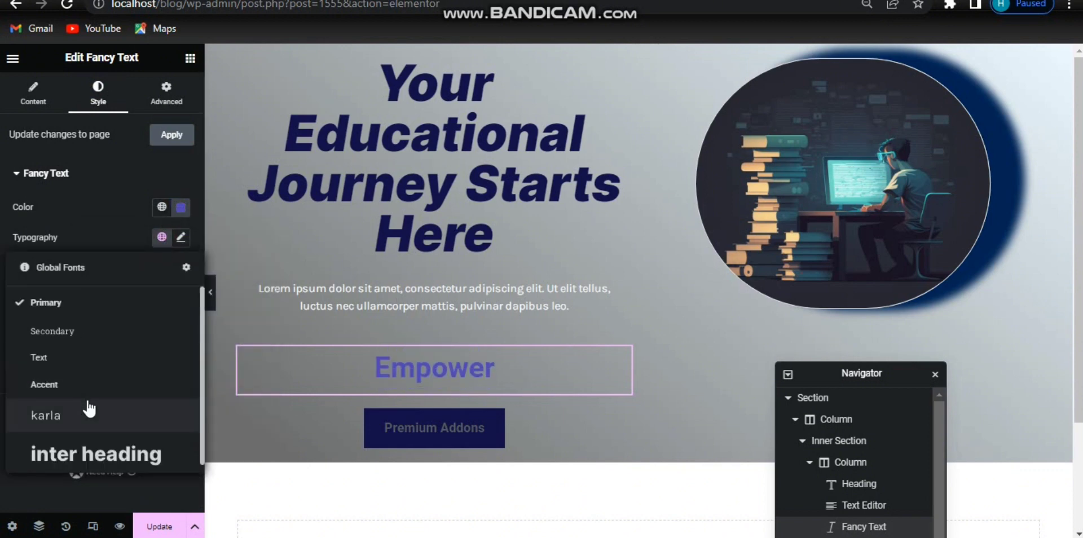
{"action": "left_click", "coordinate": [87, 404]}
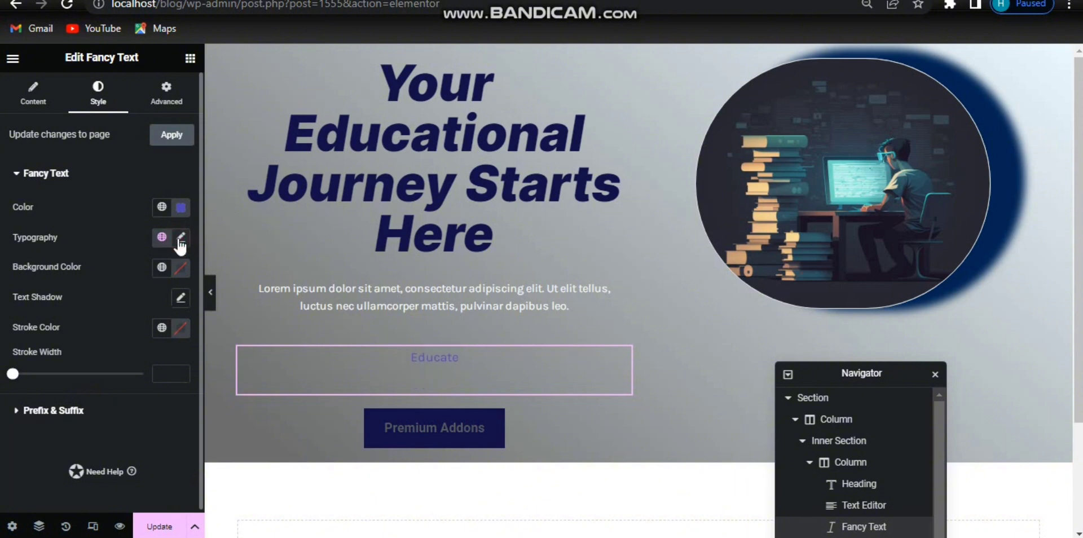
{"action": "left_click", "coordinate": [180, 239]}
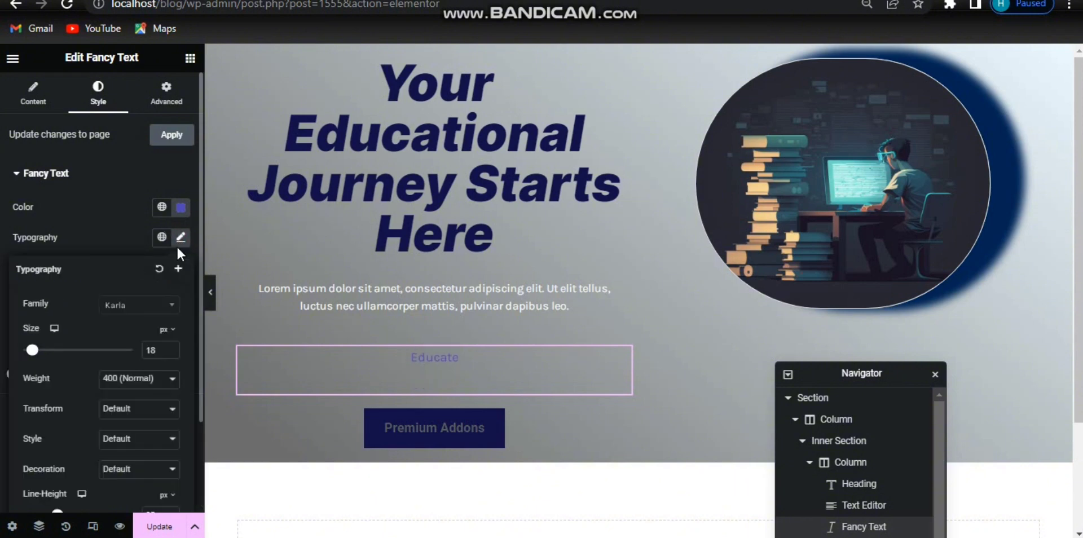
{"action": "left_click", "coordinate": [131, 313]}
{"action": "left_click", "coordinate": [131, 320]}
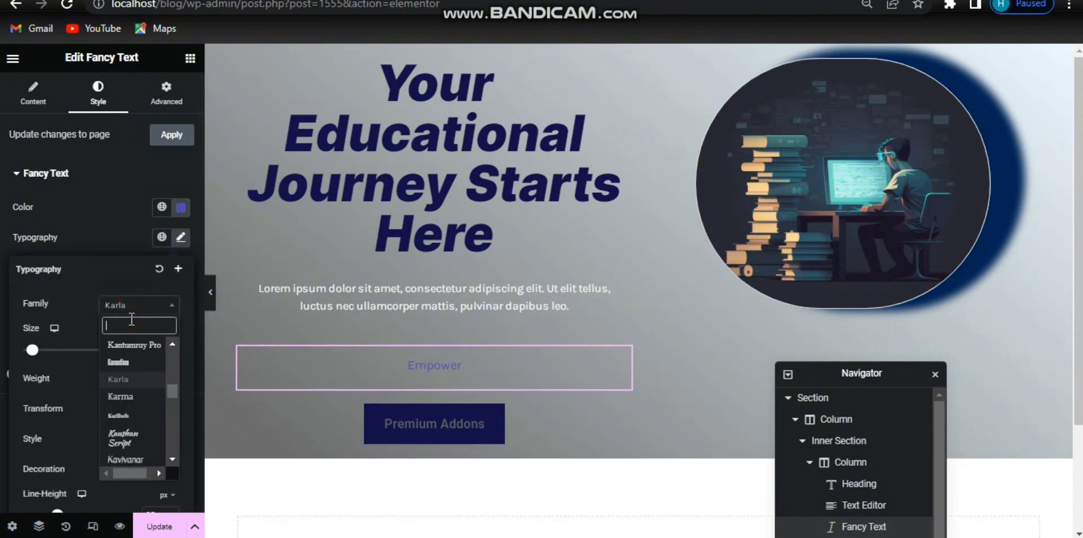
{"action": "type", "text": "inter"}
{"action": "left_click", "coordinate": [136, 360]}
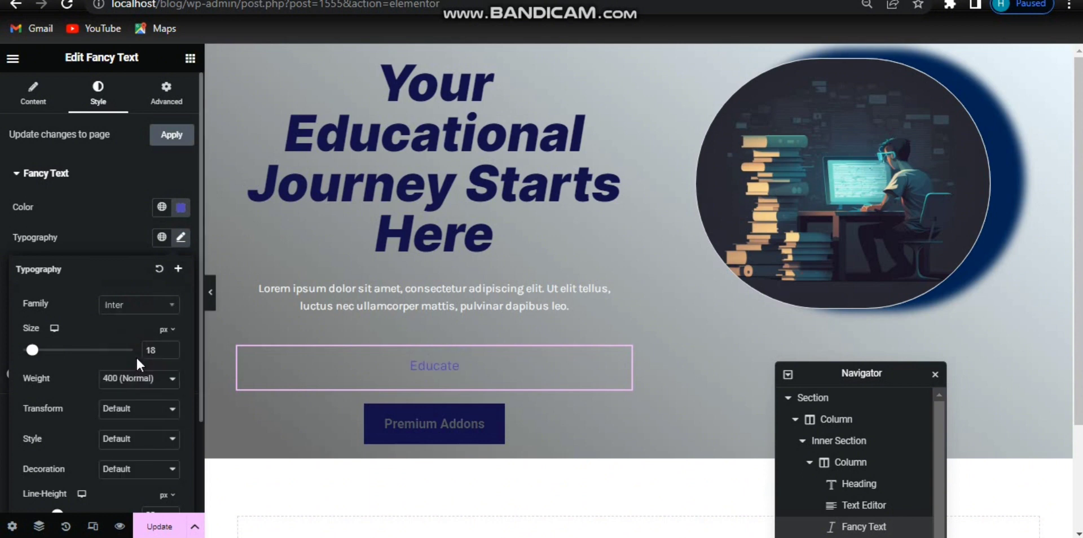
Step: Set the Fancy Text font size to 60 px and clear its line height
{"action": "left_click_drag", "start_coordinate": [32, 351], "coordinate": [55, 356]}
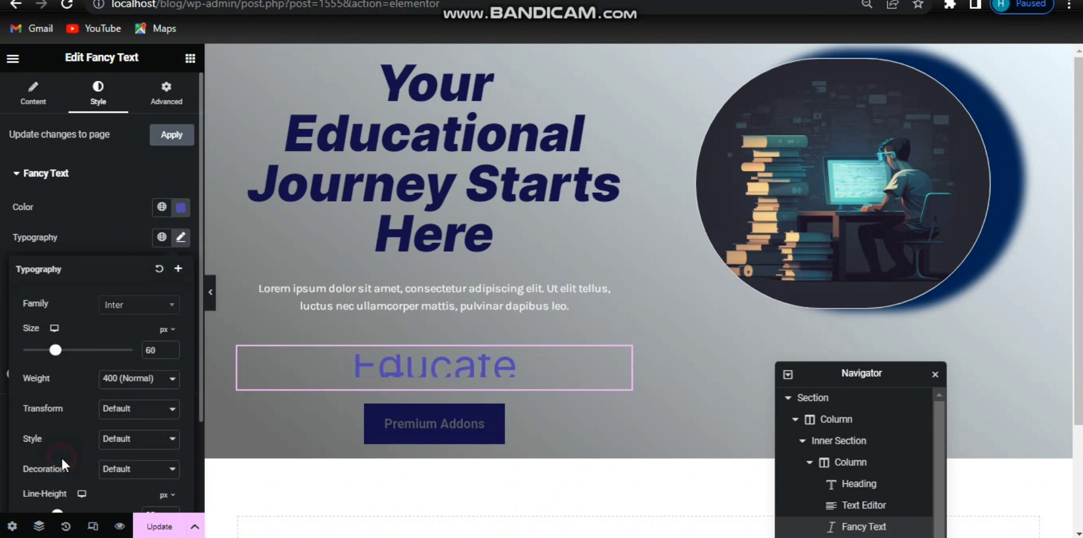
{"action": "scroll", "coordinate": [61, 456], "scroll_direction": "down", "scroll_amount": 1}
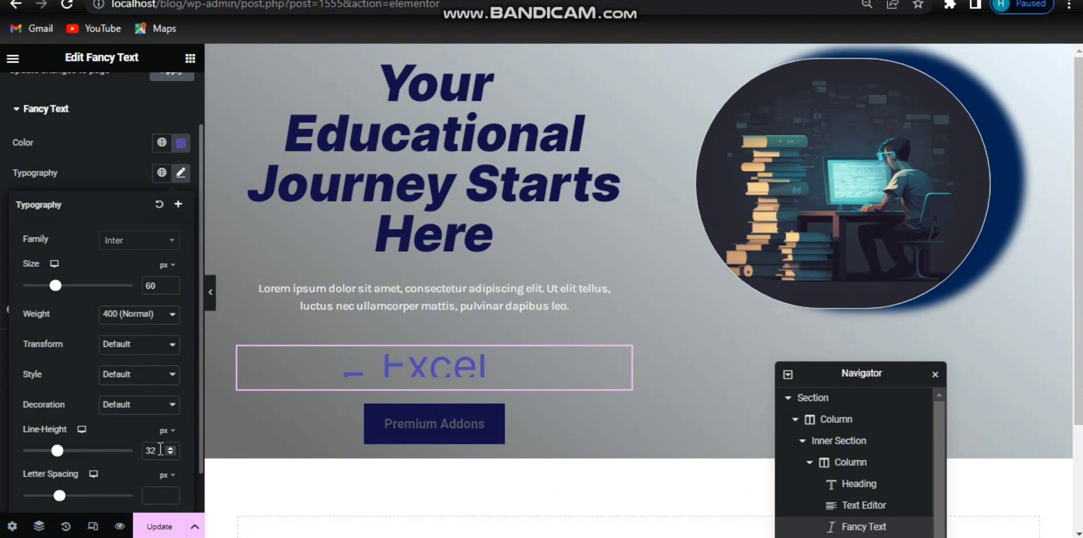
{"action": "left_click_drag", "start_coordinate": [162, 450], "coordinate": [140, 452]}
{"action": "key", "text": "BackSpace"}
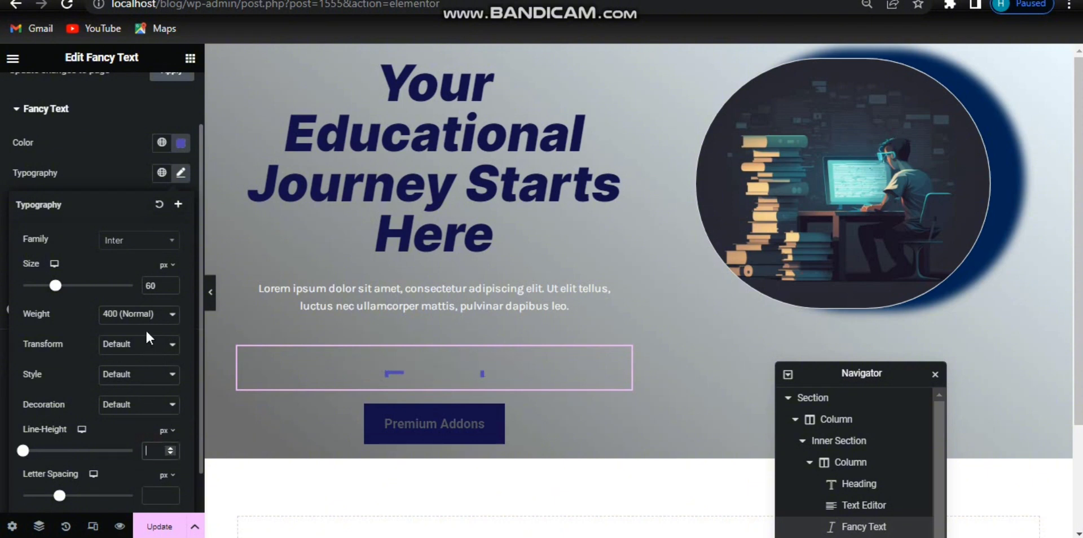
Step: Set the Fancy Text font style to Italic and its weight to 600 (Semi Bold)
{"action": "left_click", "coordinate": [141, 346]}
{"action": "left_click", "coordinate": [142, 345]}
{"action": "left_click", "coordinate": [146, 381]}
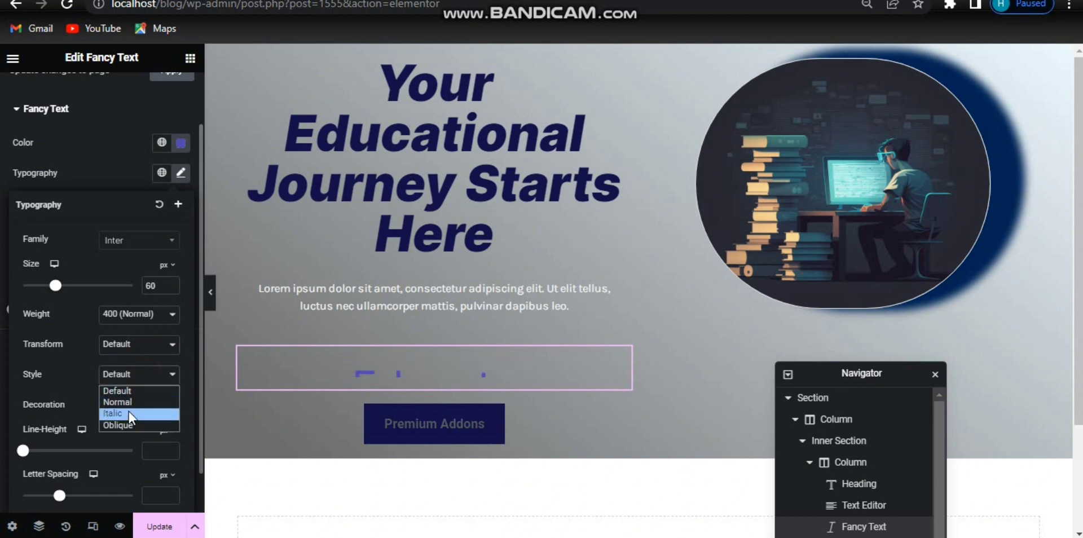
{"action": "left_click", "coordinate": [129, 411]}
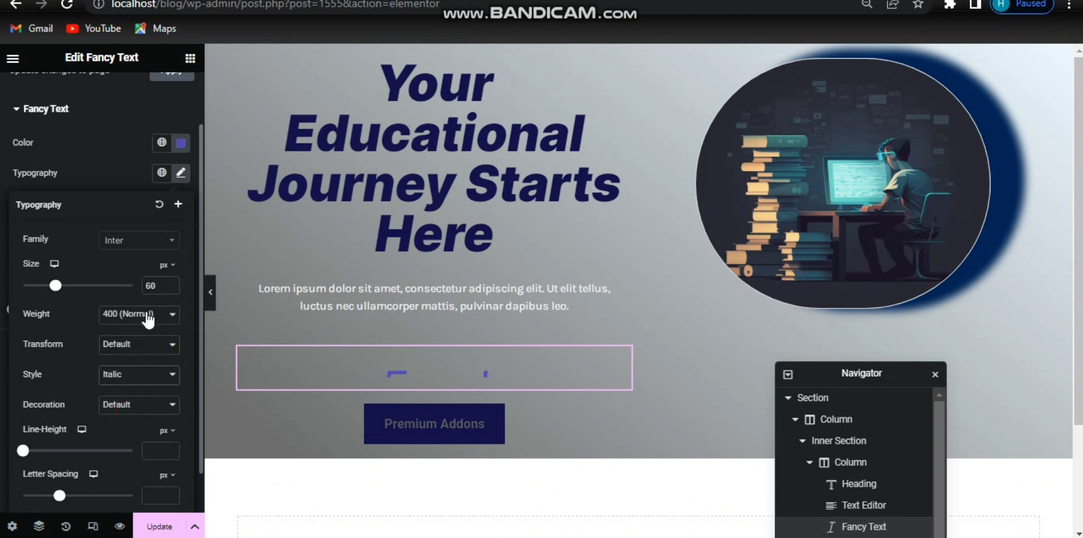
{"action": "left_click", "coordinate": [148, 312]}
{"action": "left_click", "coordinate": [129, 386]}
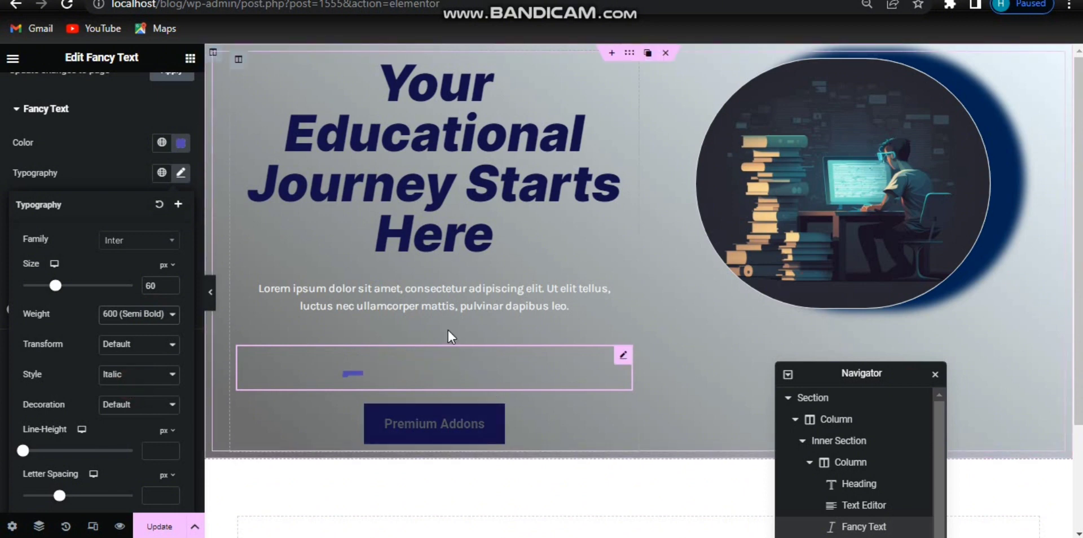
{"action": "left_click", "coordinate": [181, 172]}
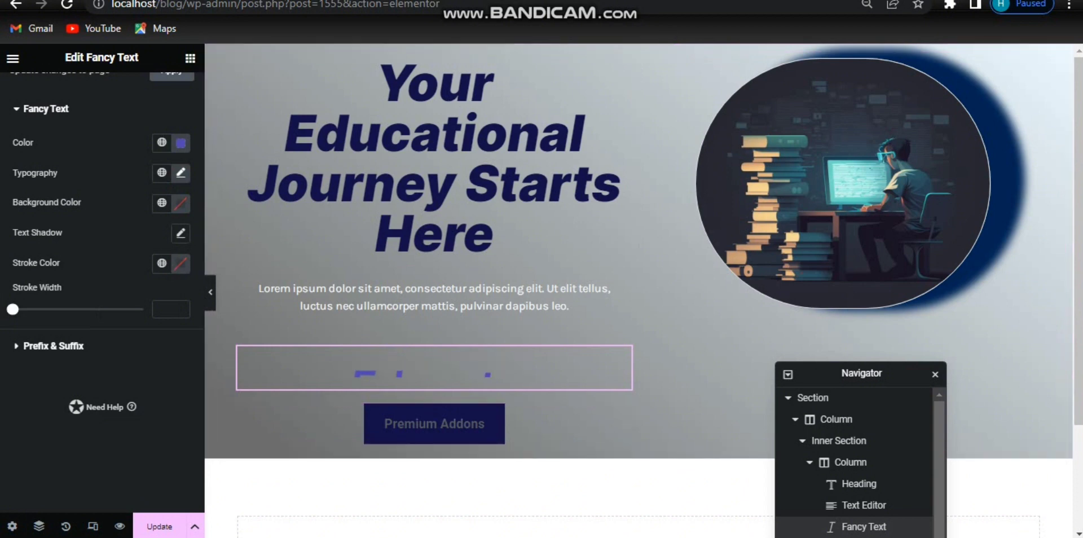
{"action": "left_click", "coordinate": [636, 269]}
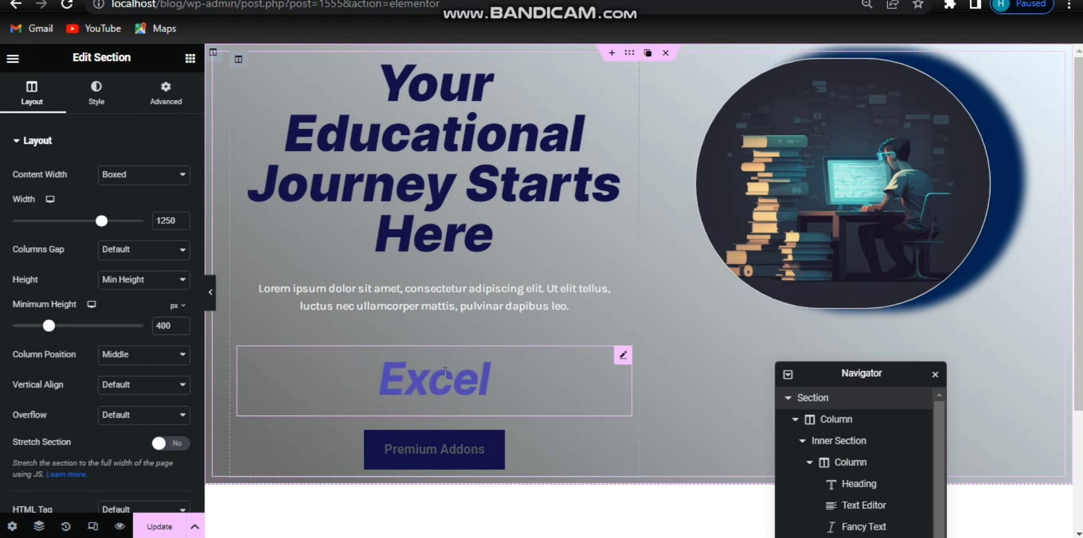
Step: Reduce the Fancy Text font size to 50 px
{"action": "left_click", "coordinate": [446, 373]}
{"action": "left_click", "coordinate": [180, 239]}
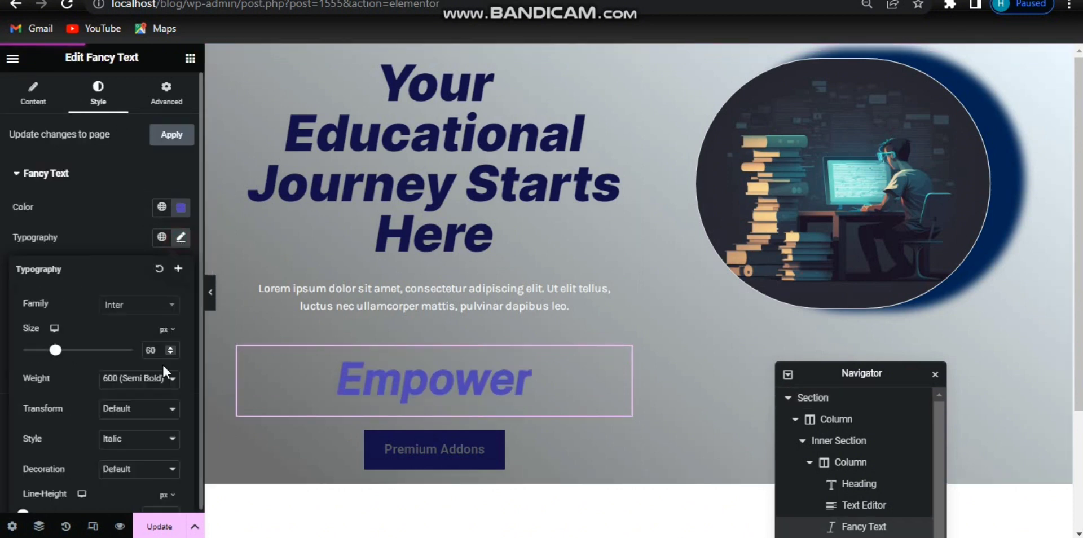
{"action": "double_click", "coordinate": [153, 351]}
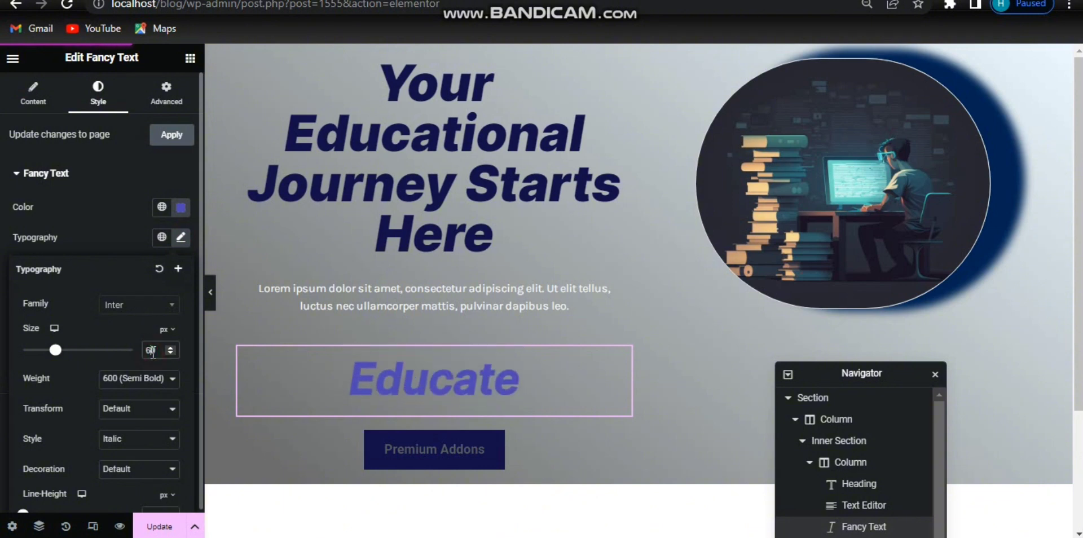
{"action": "type", "text": "50"}
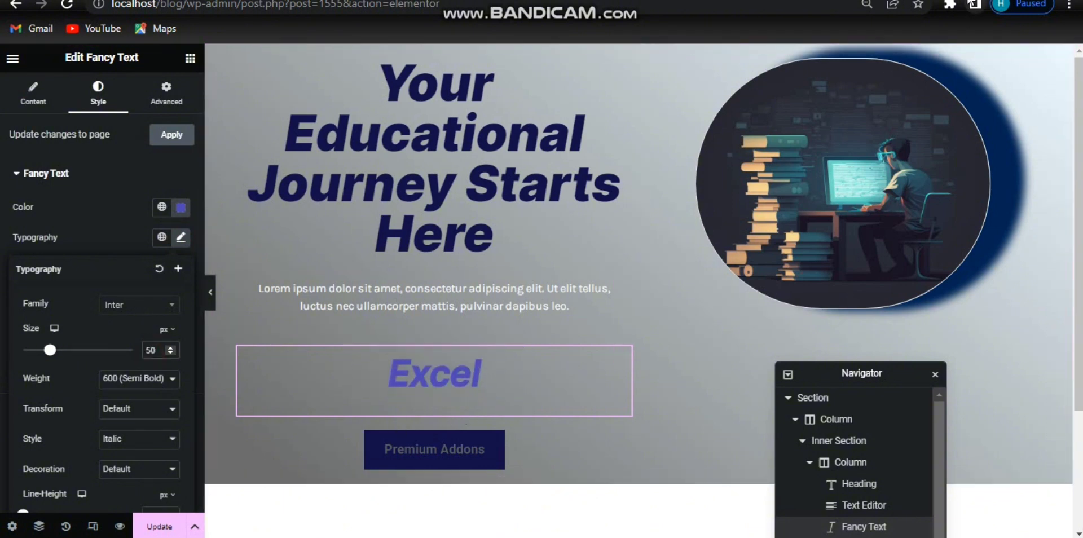
{"action": "left_click", "coordinate": [180, 237]}
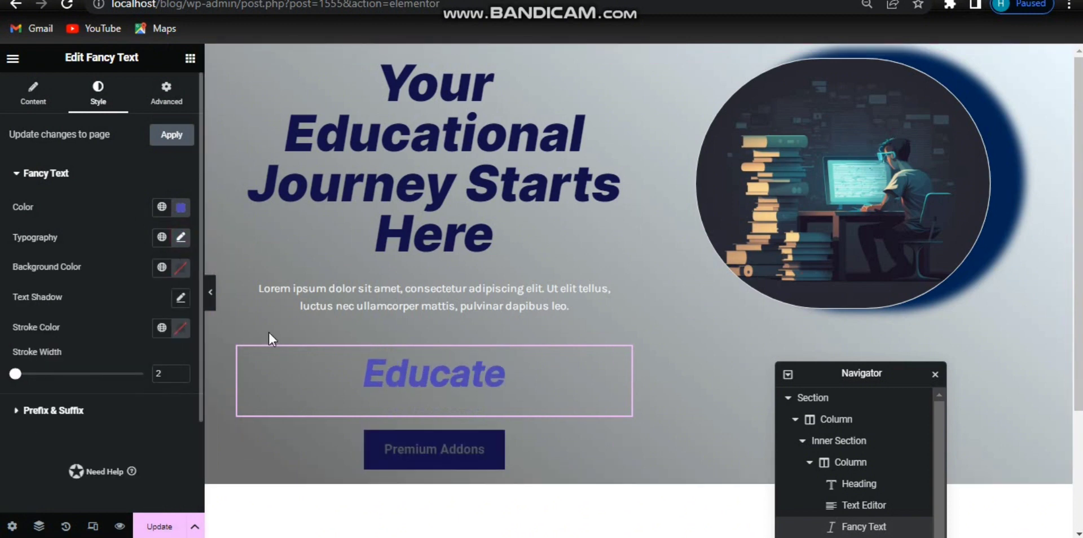
Step: Change the text of the button below the Fancy Text to "Explore by Course"
{"action": "left_click", "coordinate": [417, 442]}
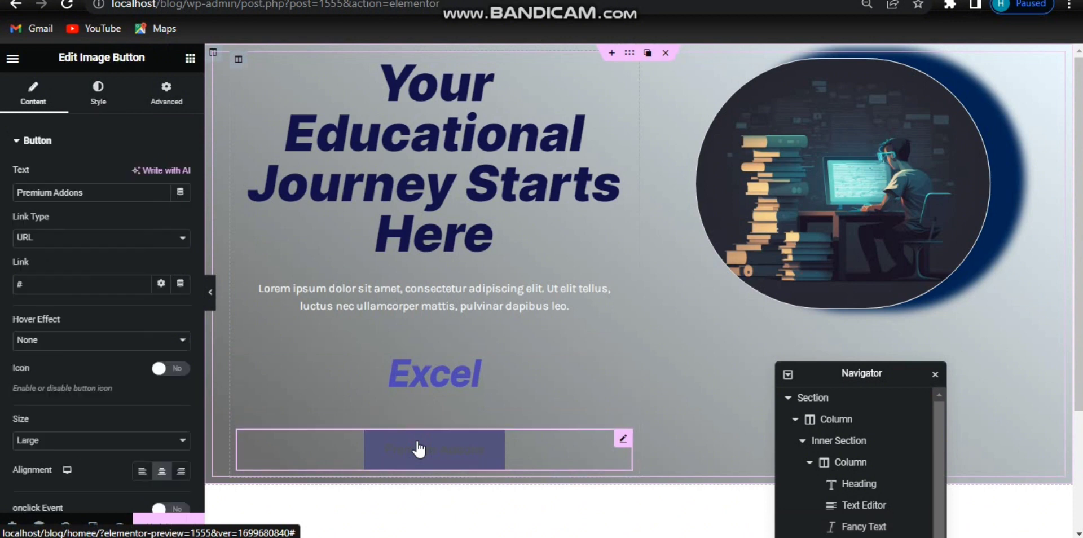
{"action": "left_click_drag", "start_coordinate": [90, 193], "coordinate": [18, 193]}
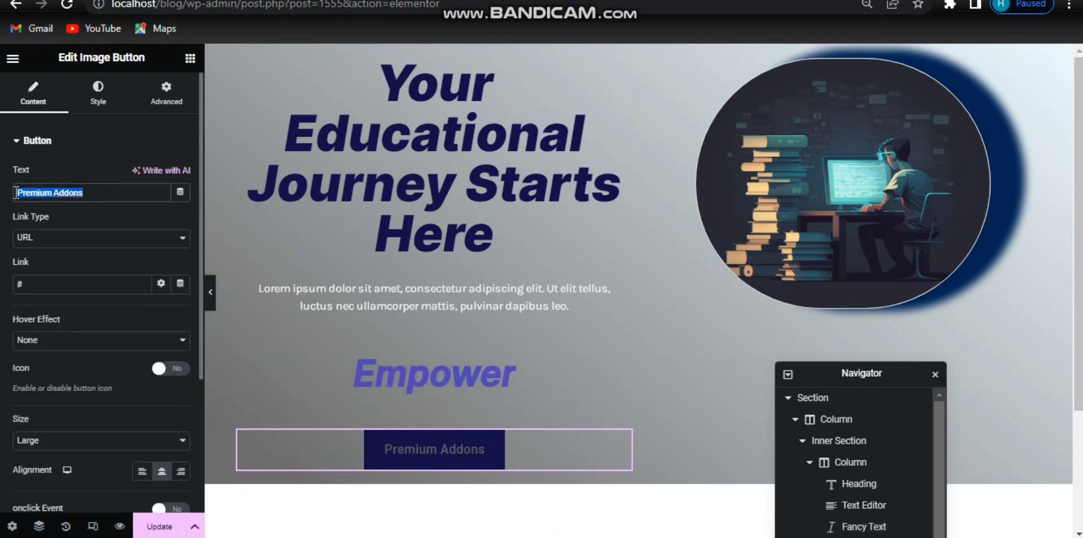
{"action": "type", "text": "Exp"}
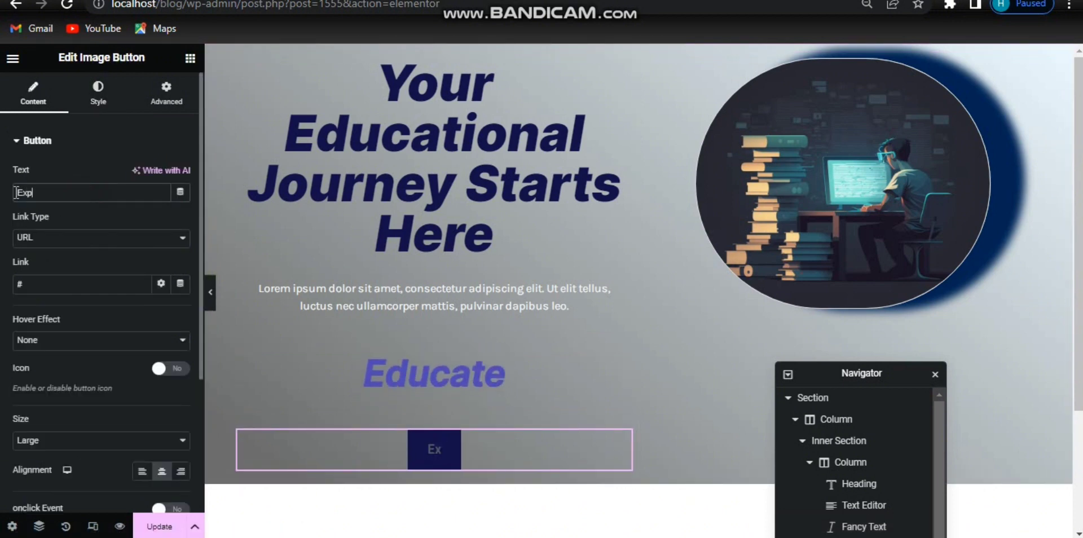
{"action": "type", "text": "lore by Cou"}
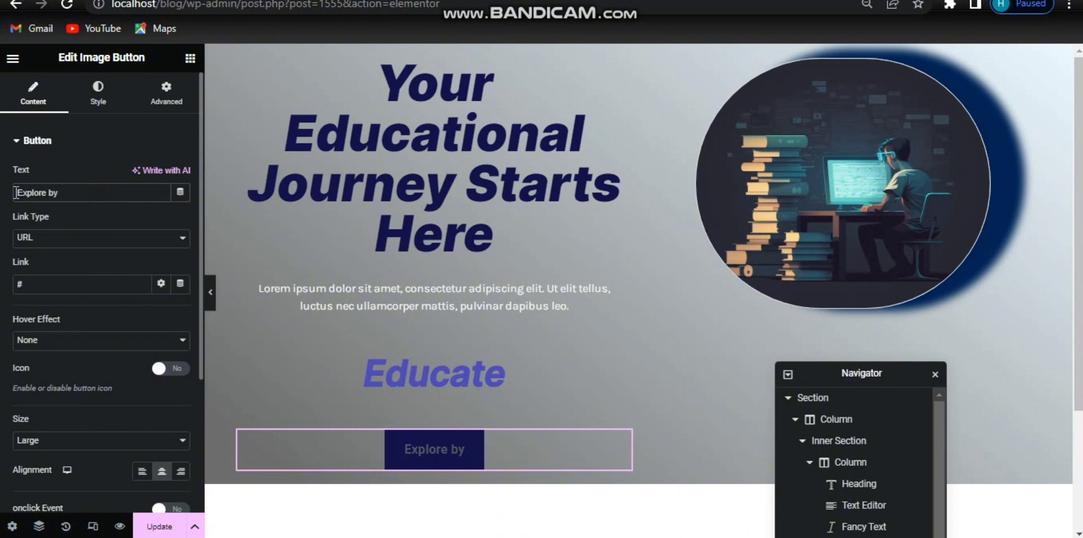
{"action": "key", "text": "BackSpace"}
{"action": "key", "text": "BackSpace"}
{"action": "key", "text": "BackSpace"}
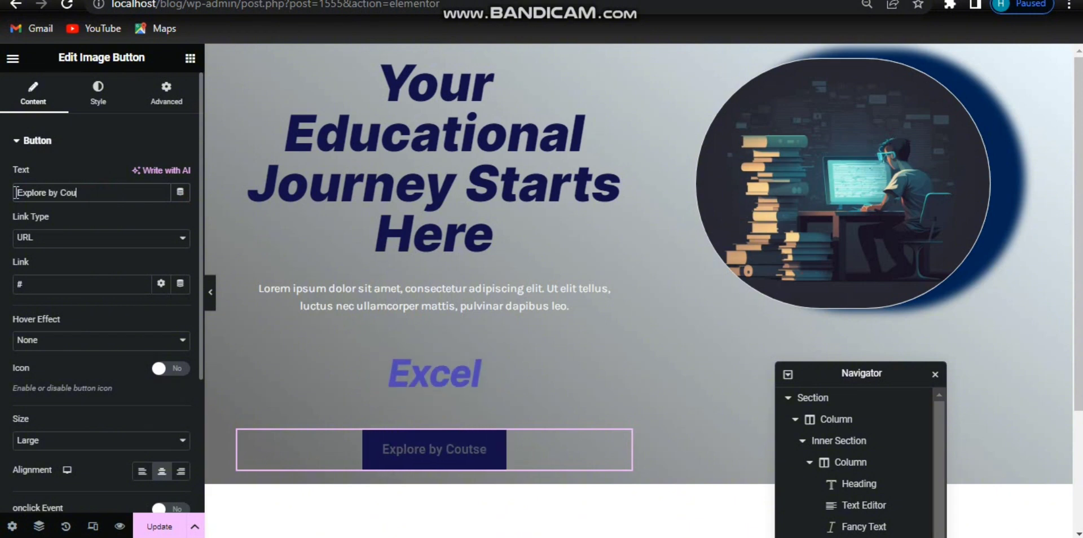
{"action": "type", "text": "rse"}
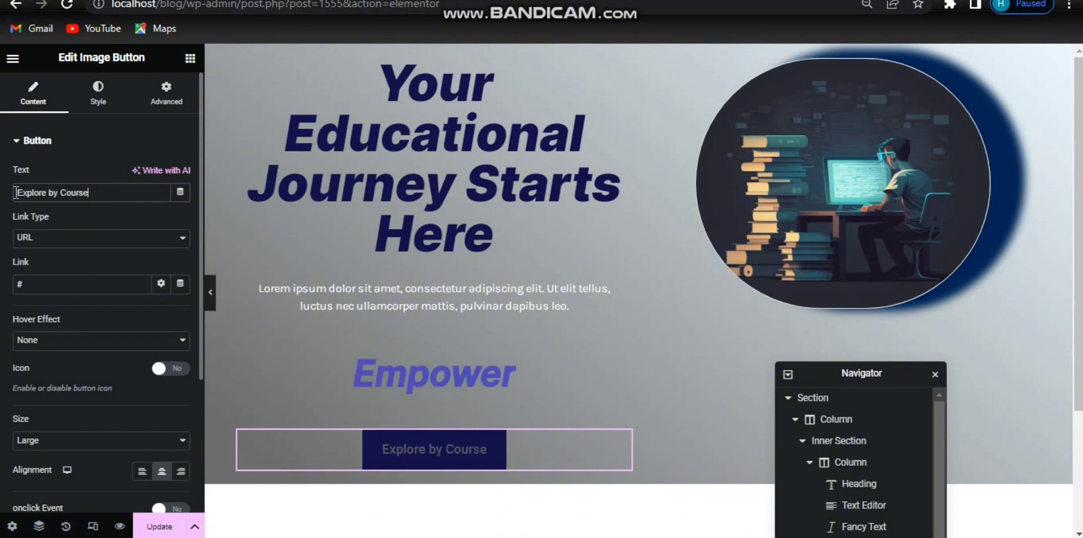
{"action": "left_click", "coordinate": [64, 248]}
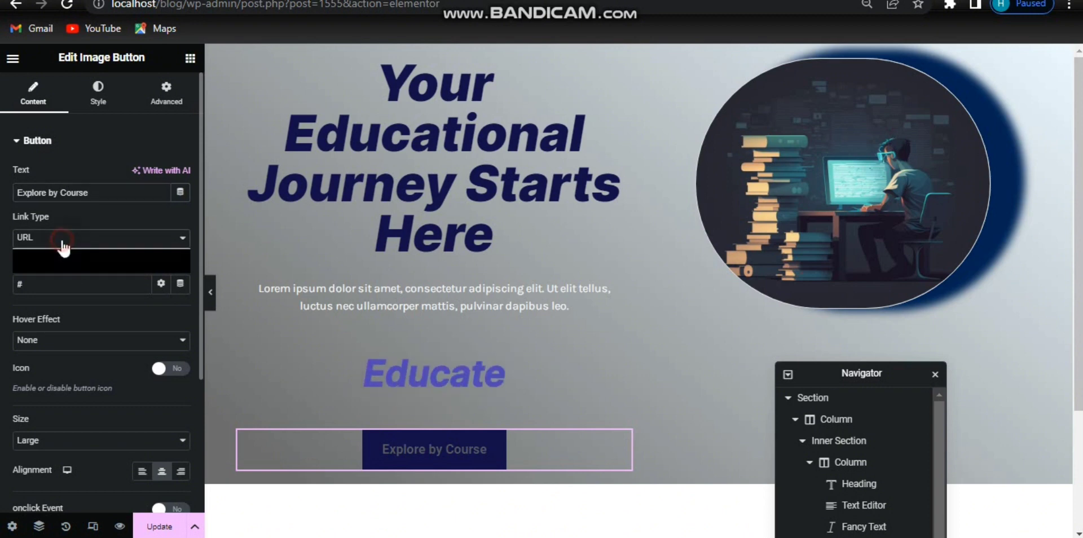
{"action": "left_click", "coordinate": [64, 248]}
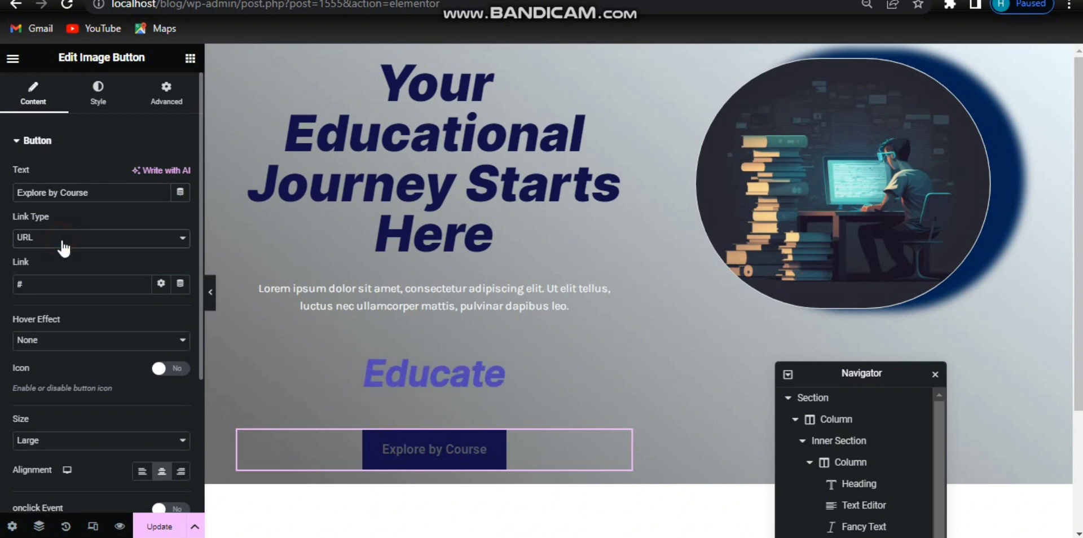
{"action": "left_click", "coordinate": [63, 283]}
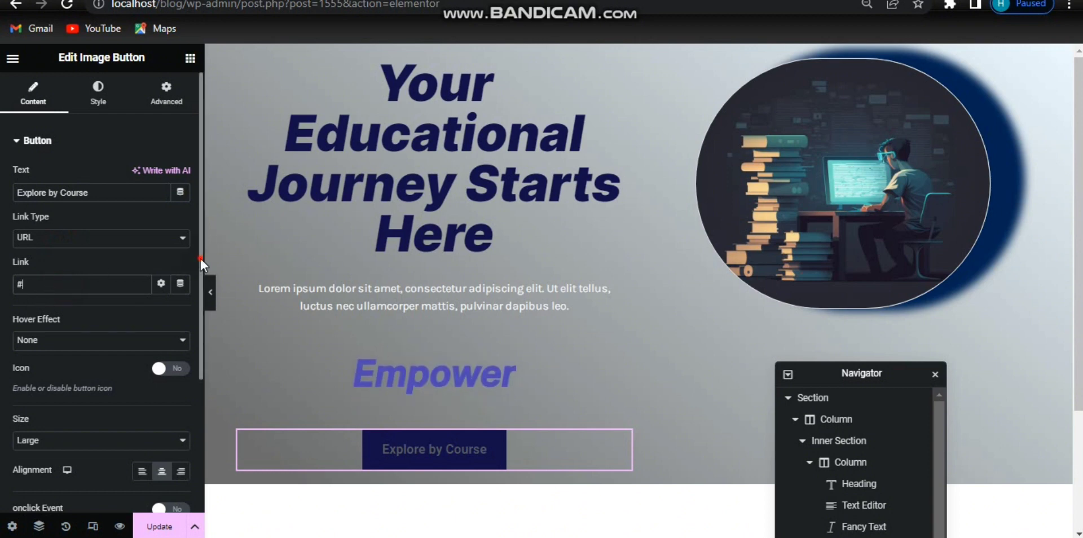
Step: Try the Diagonal Slide hover effect on the button, and set its hover effect to Grow instead
{"action": "scroll", "coordinate": [199, 256], "scroll_direction": "down", "scroll_amount": 2}
{"action": "scroll", "coordinate": [181, 321], "scroll_direction": "down", "scroll_amount": 1}
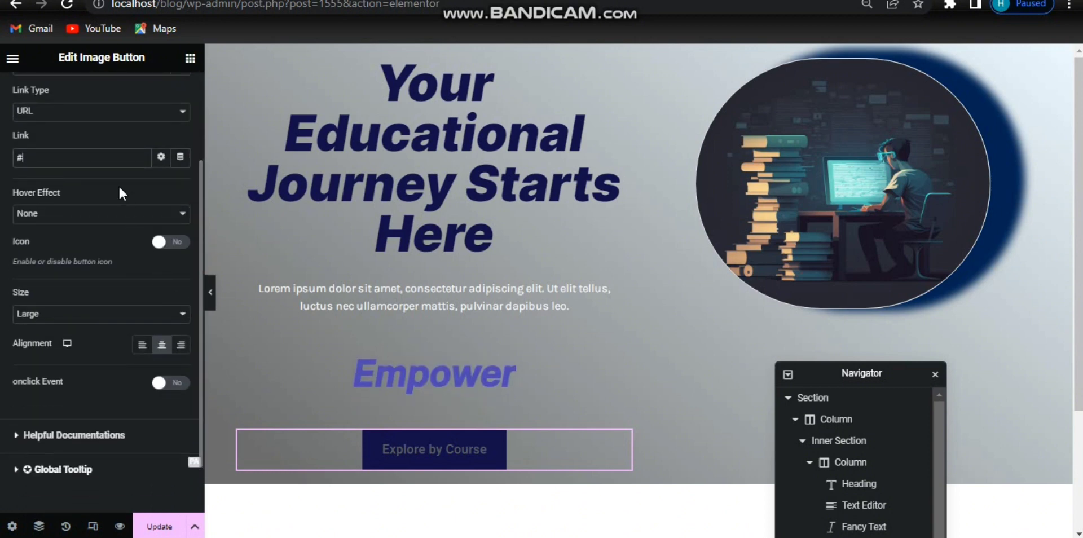
{"action": "left_click", "coordinate": [125, 214]}
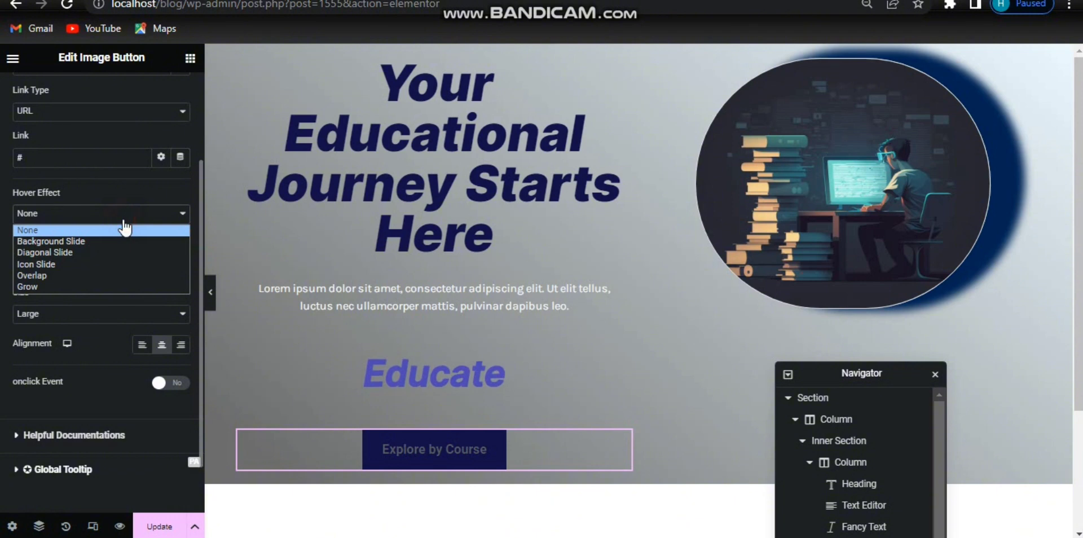
{"action": "left_click", "coordinate": [79, 253]}
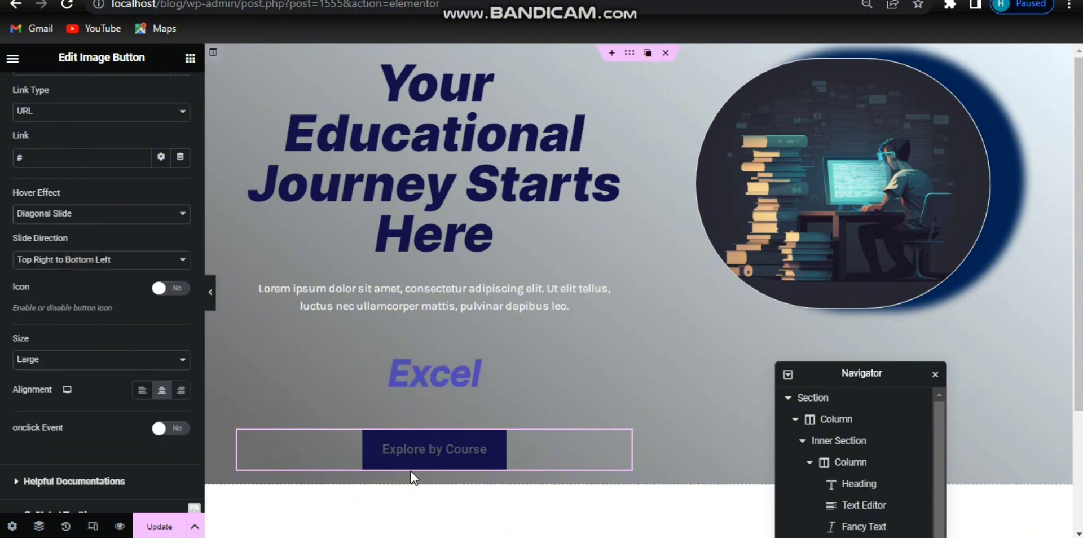
{"action": "left_click", "coordinate": [86, 214]}
{"action": "left_click", "coordinate": [76, 237]}
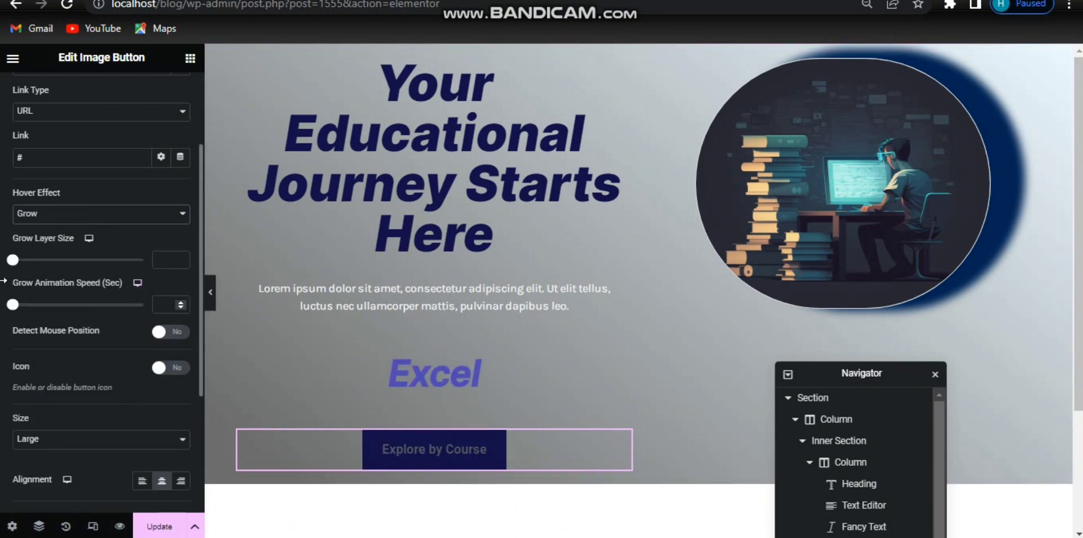
Step: Set the button's Grow animation speed to 0.5 seconds and try out mouse position detection, leaving it off
{"action": "left_click", "coordinate": [25, 307]}
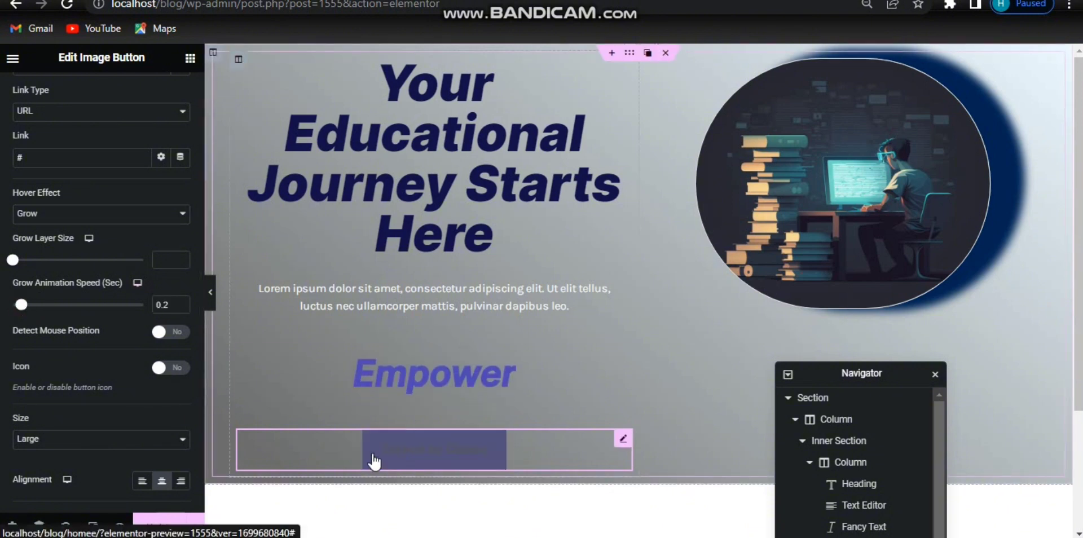
{"action": "left_click_drag", "start_coordinate": [21, 306], "coordinate": [52, 309]}
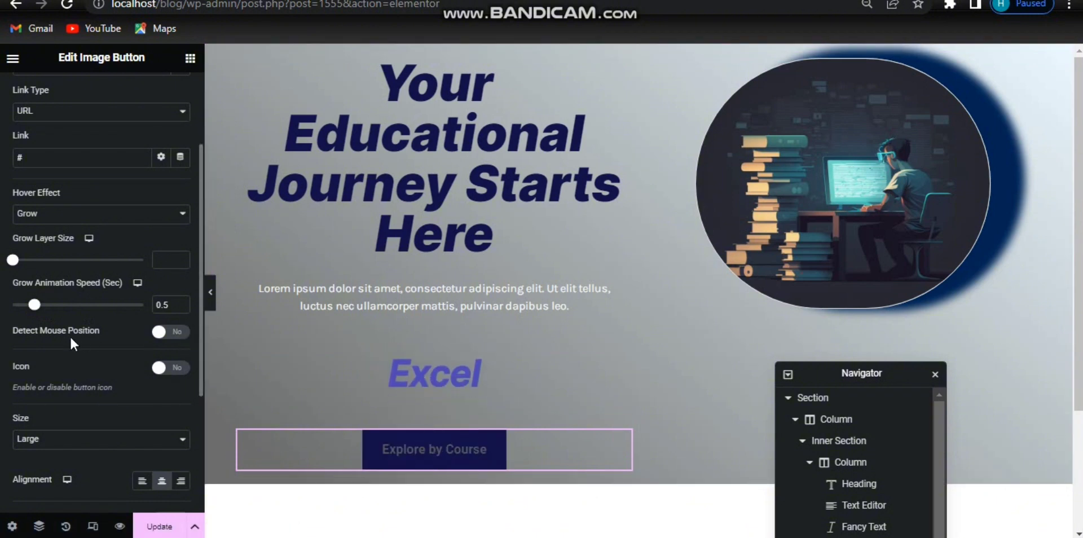
{"action": "left_click", "coordinate": [184, 334]}
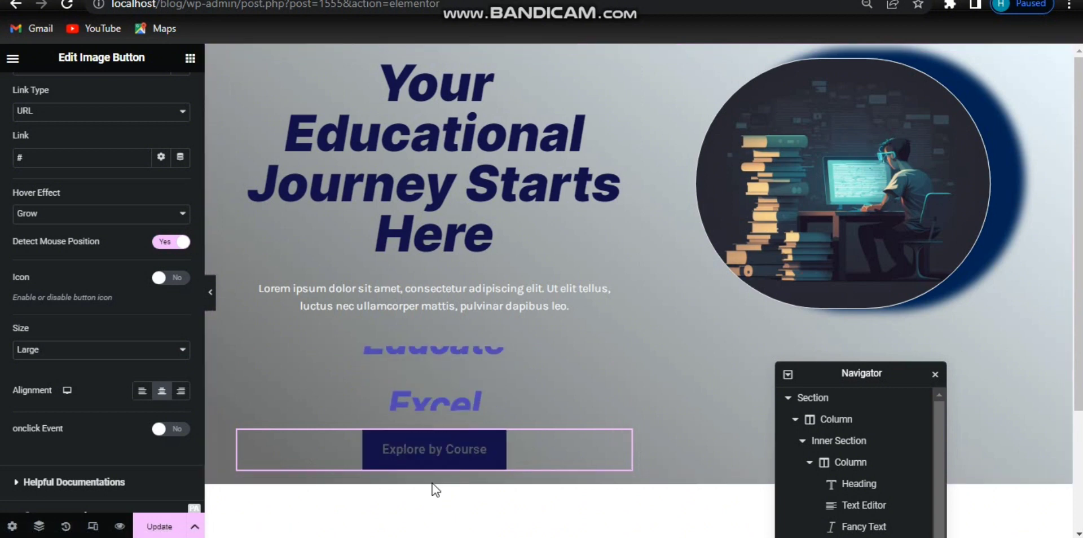
{"action": "left_click", "coordinate": [161, 246]}
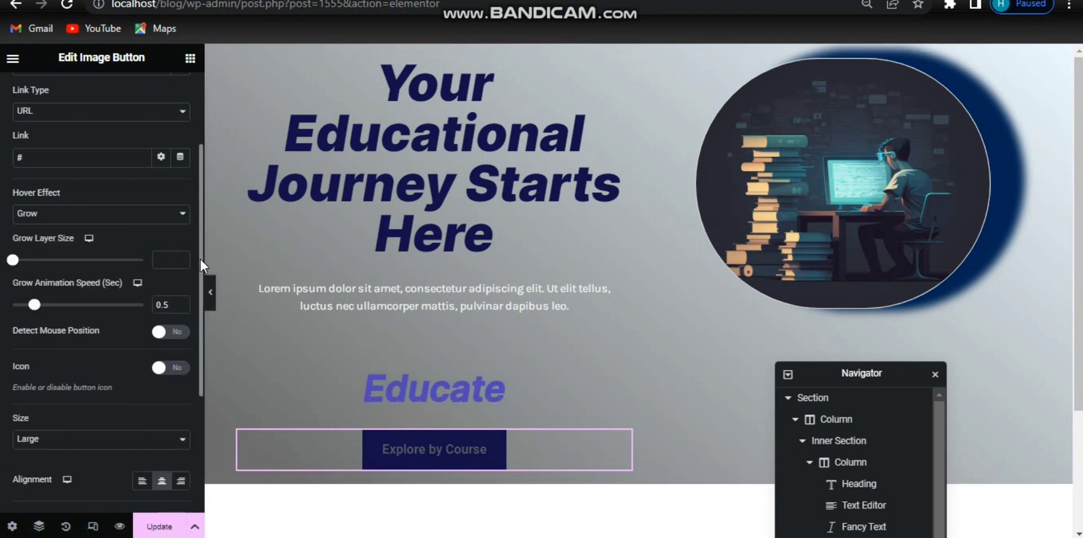
Step: Enable an icon on the "Explore by Course" button, keeping Icon as the icon type
{"action": "left_click_drag", "start_coordinate": [201, 261], "coordinate": [196, 339]}
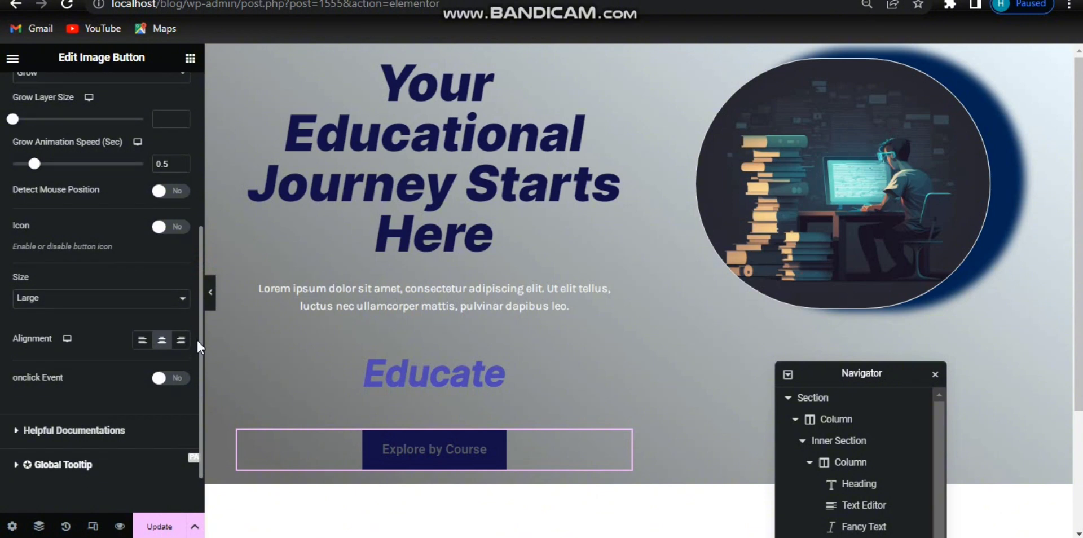
{"action": "left_click", "coordinate": [186, 227]}
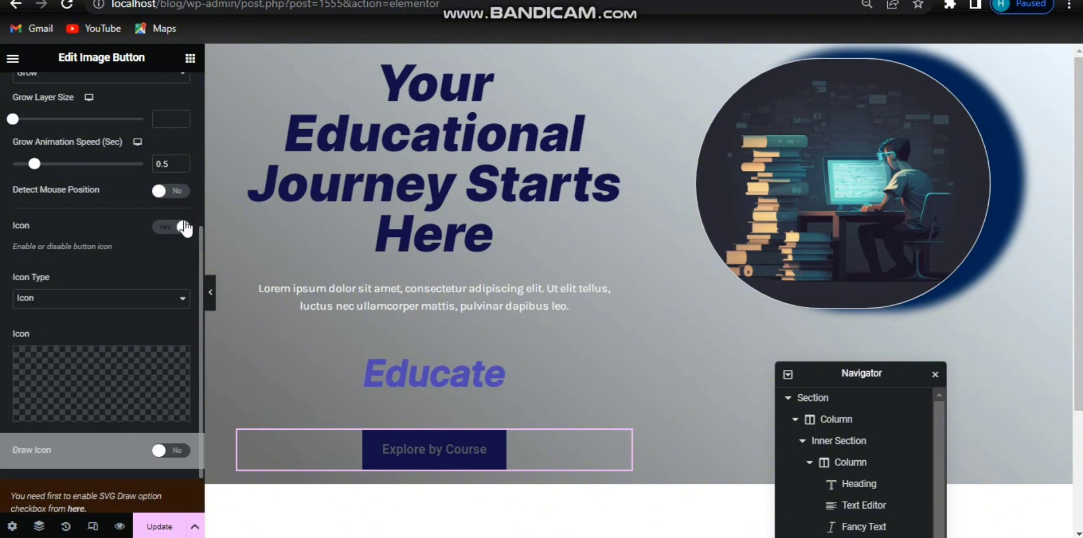
{"action": "left_click", "coordinate": [95, 304]}
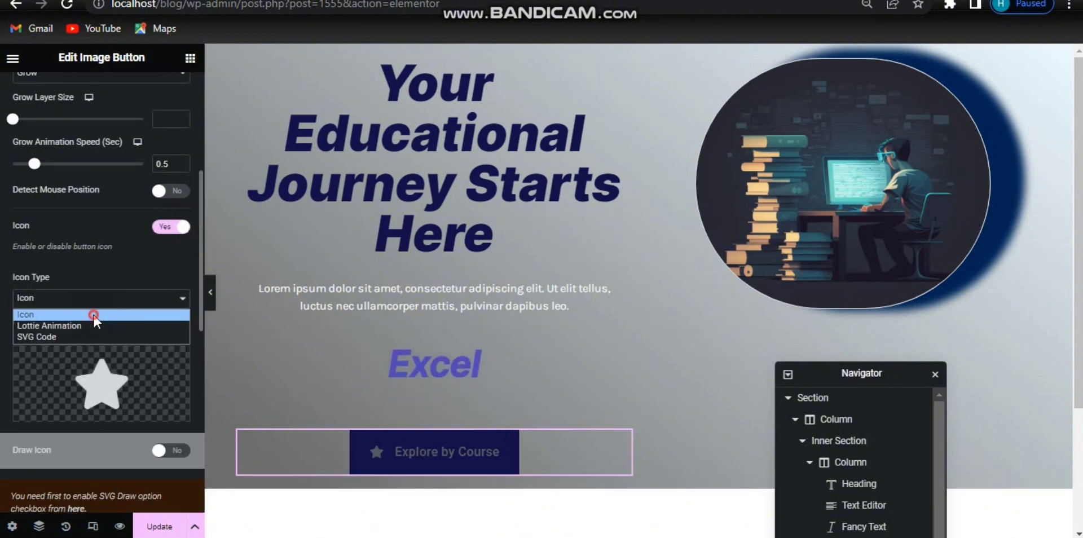
{"action": "left_click", "coordinate": [95, 314]}
{"action": "left_click", "coordinate": [103, 302]}
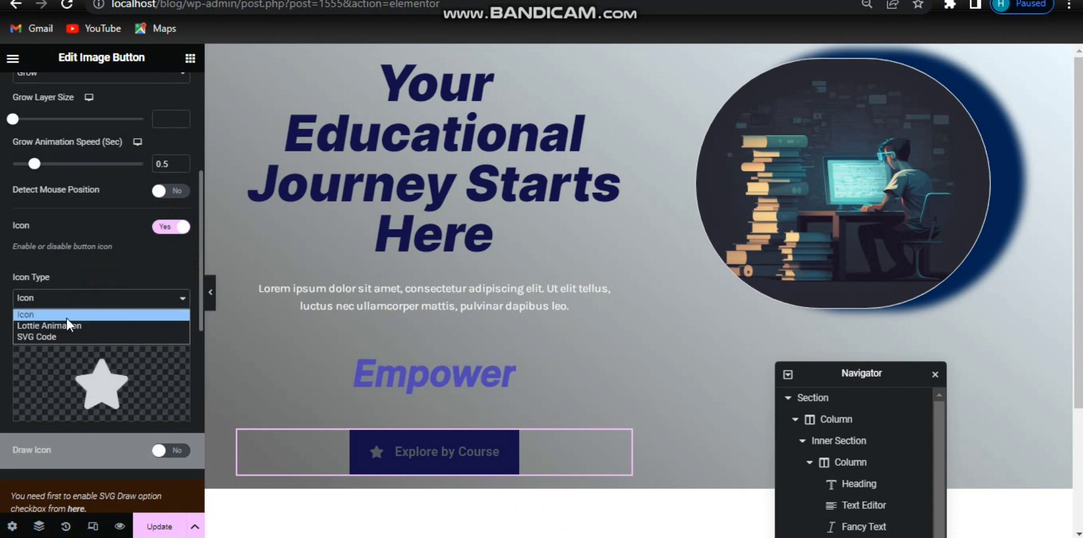
{"action": "left_click", "coordinate": [59, 338]}
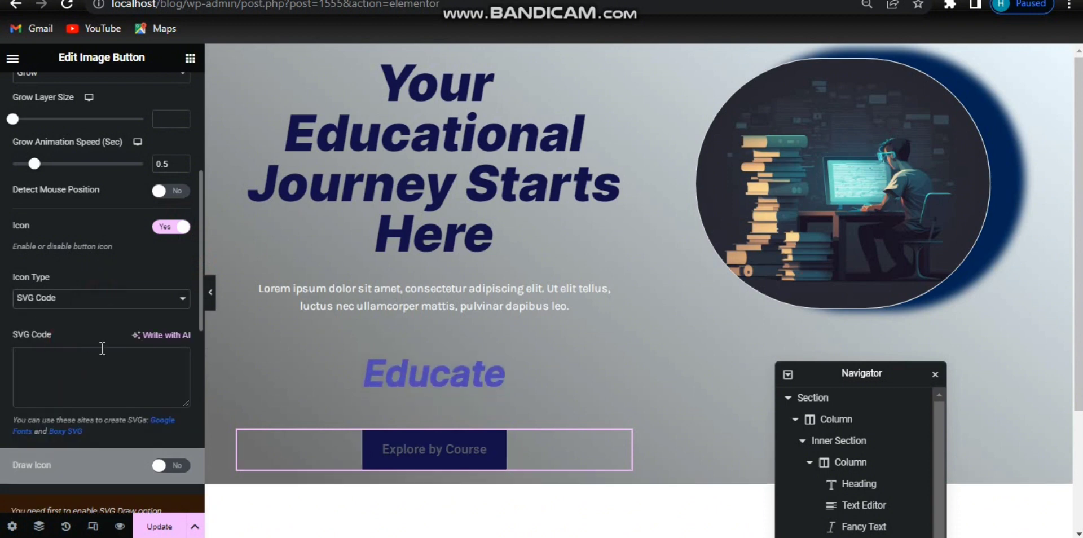
{"action": "left_click", "coordinate": [35, 357]}
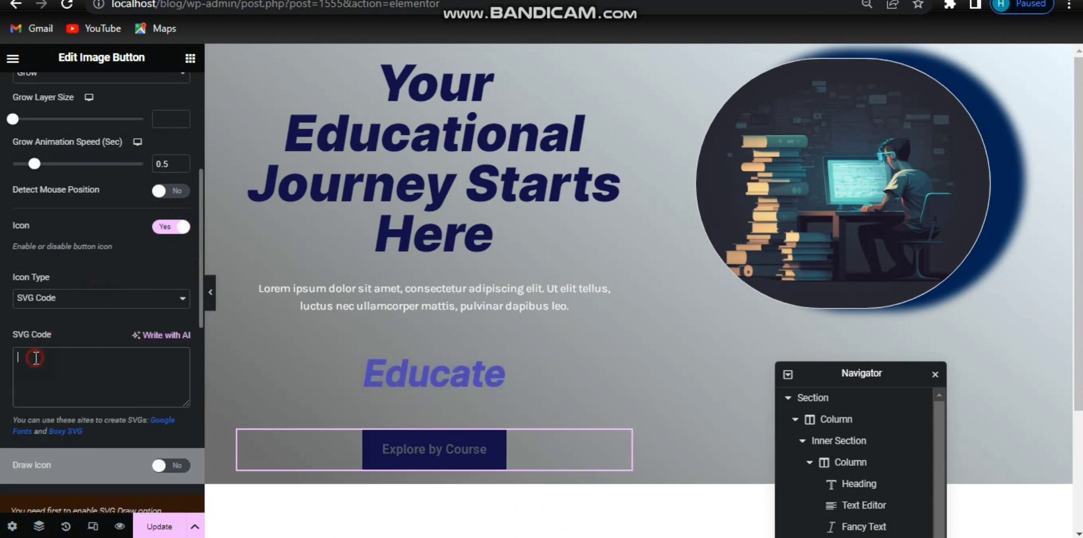
{"action": "left_click", "coordinate": [126, 302]}
{"action": "left_click", "coordinate": [92, 314]}
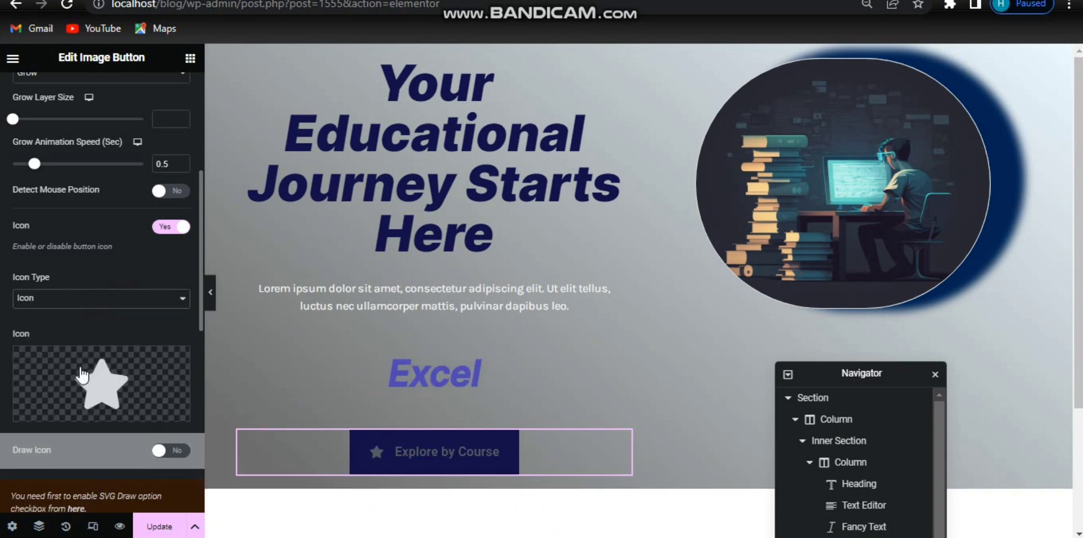
Step: Search the icon library for "arrow" and replace the button's star with the thin right arrow icon
{"action": "mouse_move", "coordinate": [83, 377]}
{"action": "left_click", "coordinate": [67, 416]}
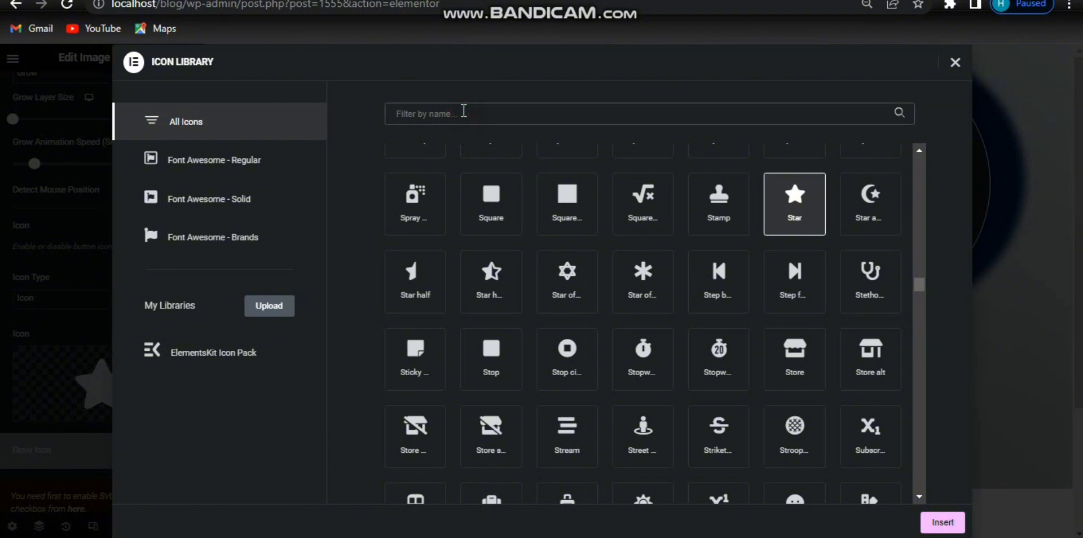
{"action": "type", "text": "arrow"}
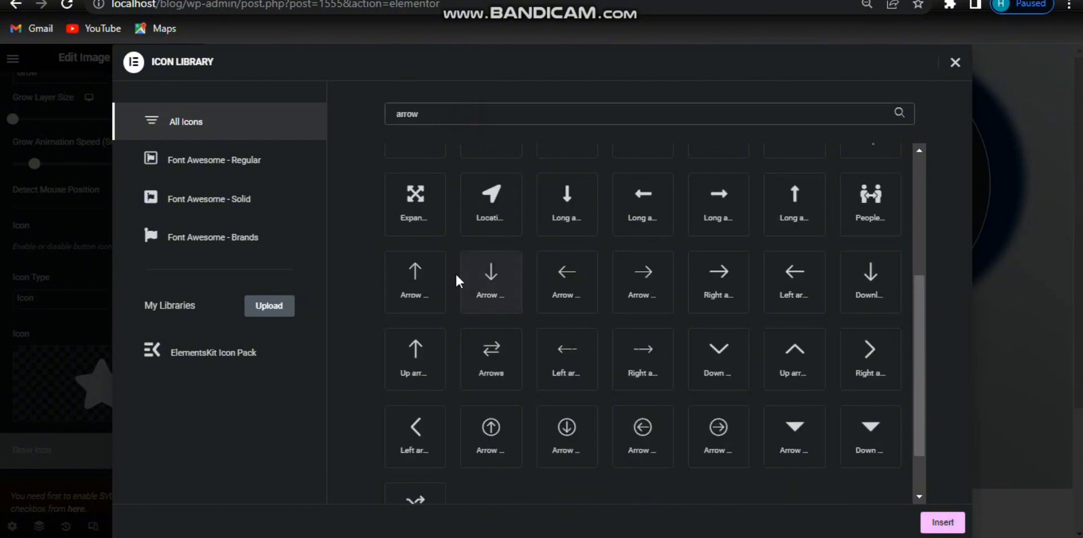
{"action": "left_click", "coordinate": [710, 281]}
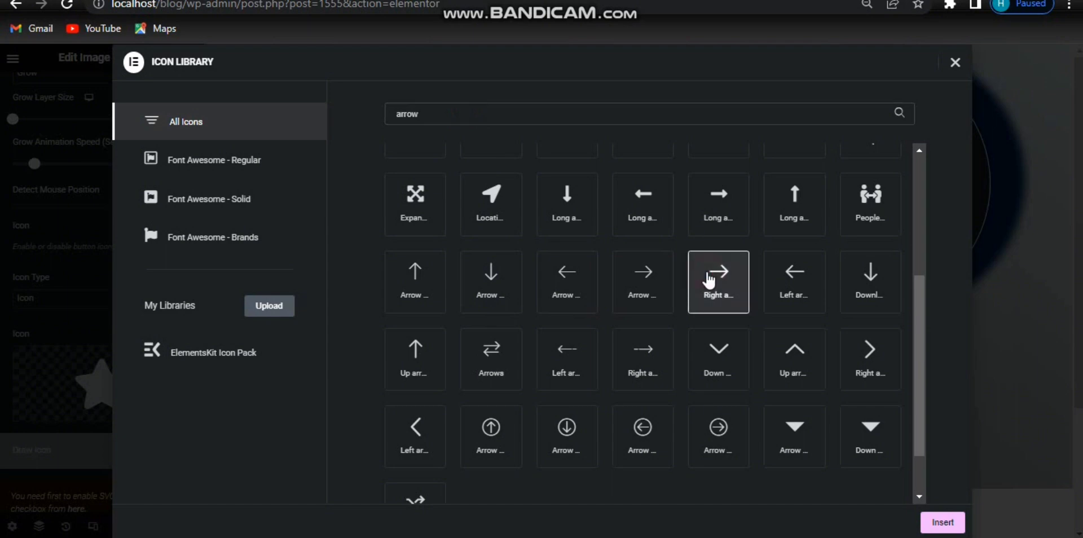
{"action": "left_click", "coordinate": [943, 525]}
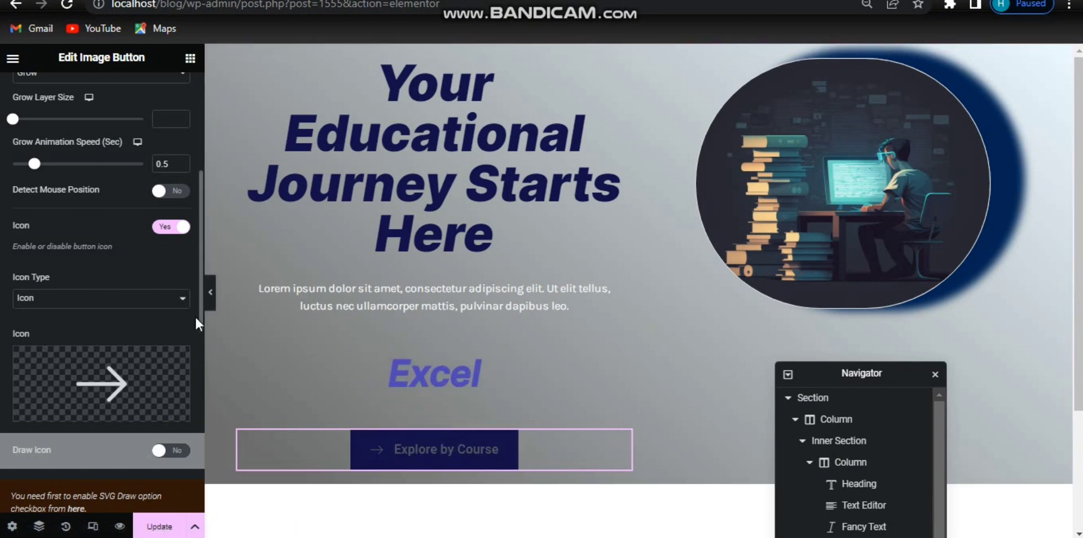
Step: Place the arrow icon after the button text and set the icon size to 22
{"action": "scroll", "coordinate": [197, 327], "scroll_direction": "down", "scroll_amount": 5}
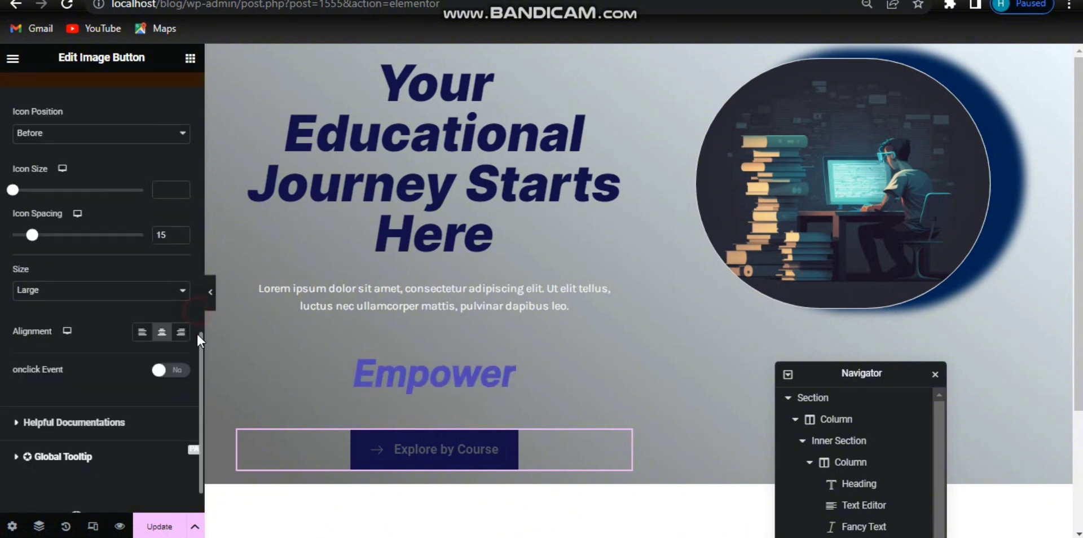
{"action": "left_click", "coordinate": [145, 135]}
{"action": "left_click", "coordinate": [107, 162]}
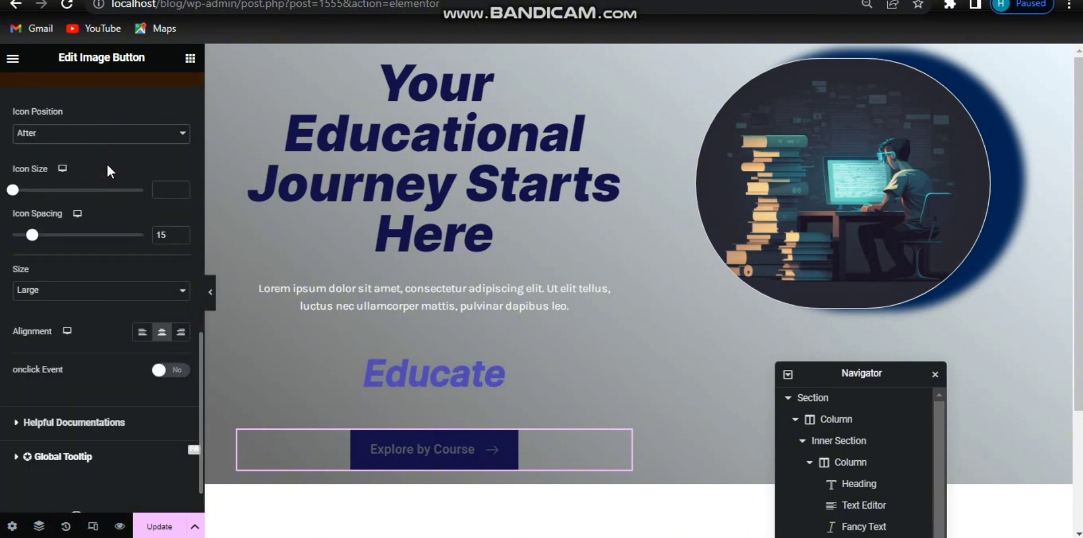
{"action": "left_click_drag", "start_coordinate": [17, 194], "coordinate": [36, 196]}
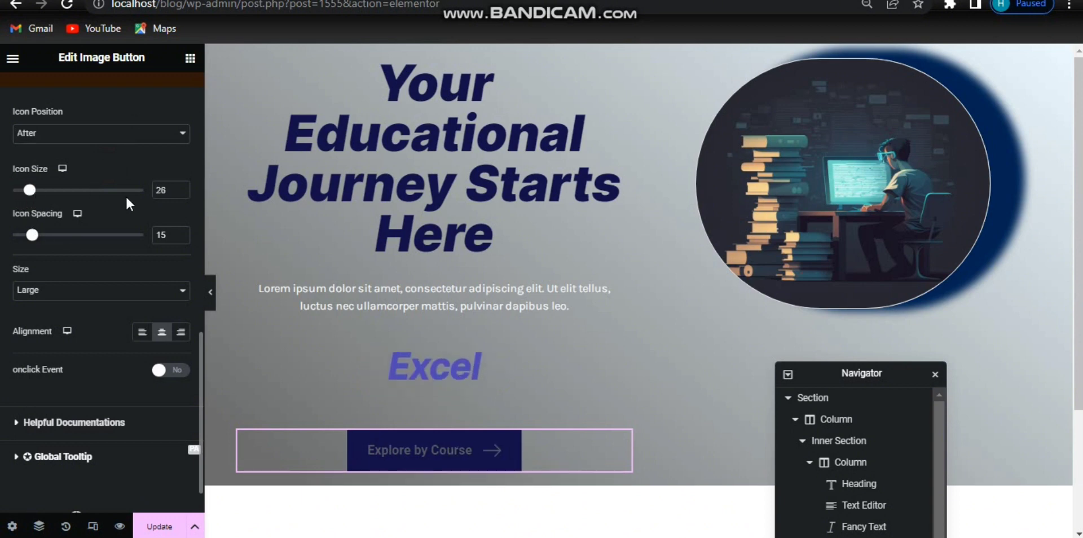
{"action": "key", "text": "Down"}
{"action": "key", "text": "Down"}
{"action": "key", "text": "Down"}
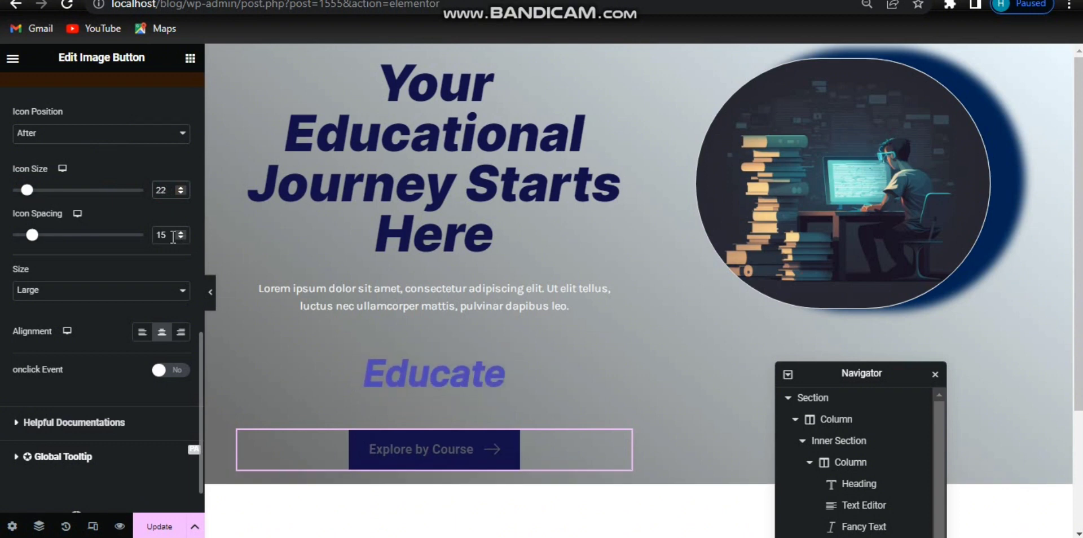
{"action": "left_click", "coordinate": [68, 292]}
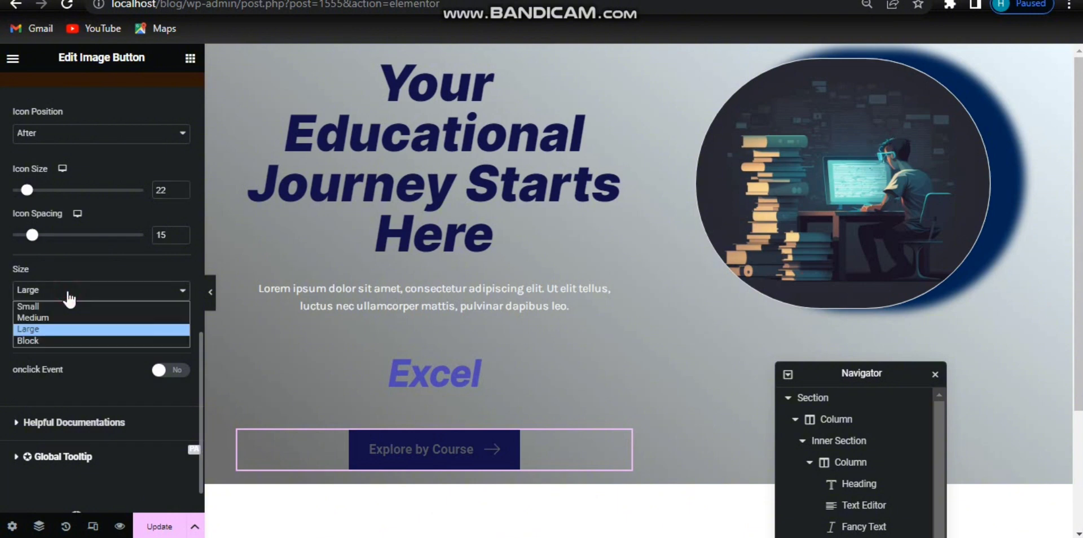
{"action": "left_click", "coordinate": [47, 332]}
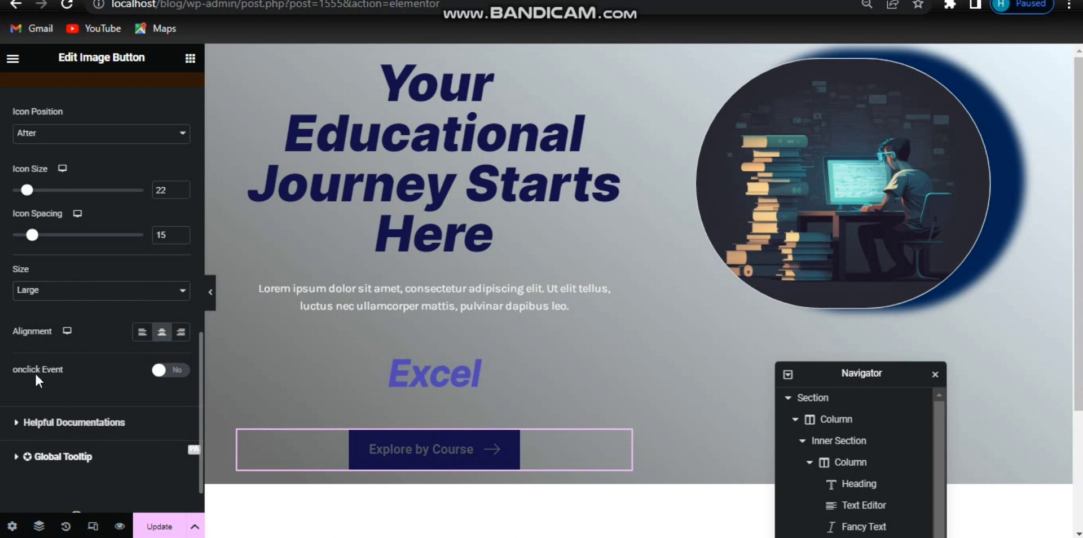
{"action": "left_click", "coordinate": [170, 372]}
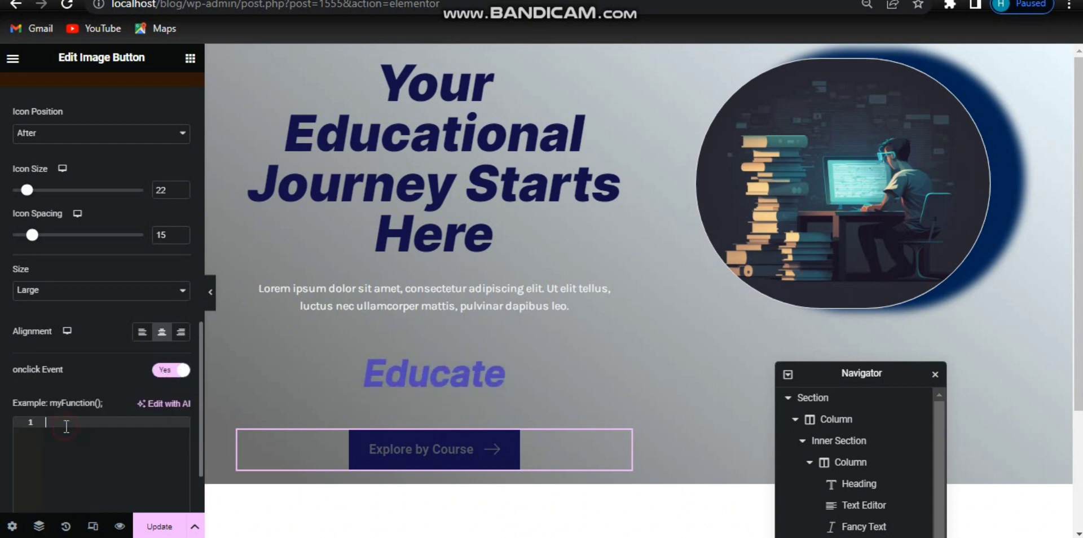
{"action": "left_click", "coordinate": [160, 375]}
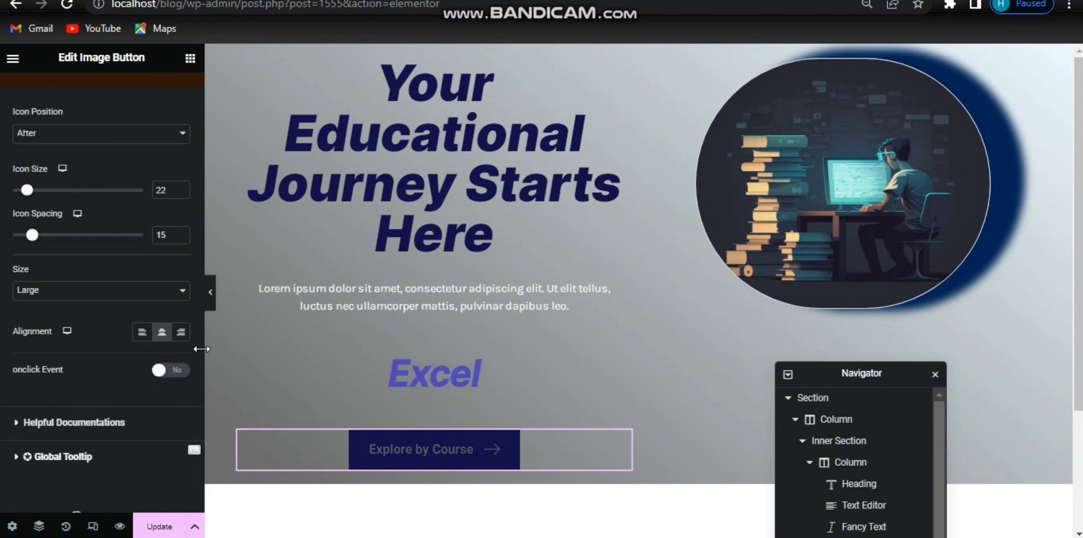
Step: Set the width of the "Explore by Course" button to 500 px in its style settings
{"action": "scroll", "coordinate": [199, 348], "scroll_direction": "down", "scroll_amount": 1}
{"action": "scroll", "coordinate": [196, 179], "scroll_direction": "up", "scroll_amount": 8}
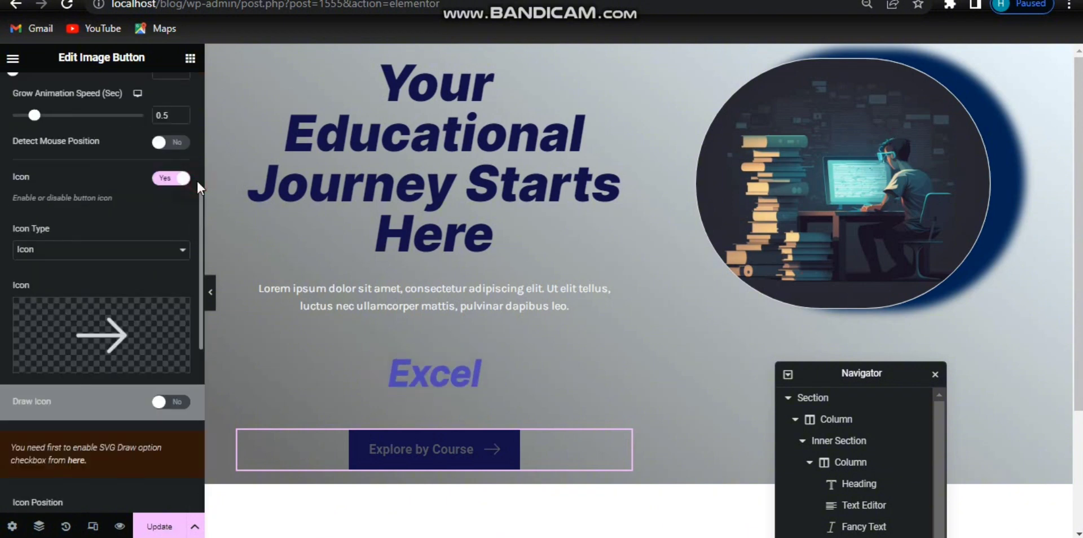
{"action": "scroll", "coordinate": [198, 228], "scroll_direction": "up", "scroll_amount": 5}
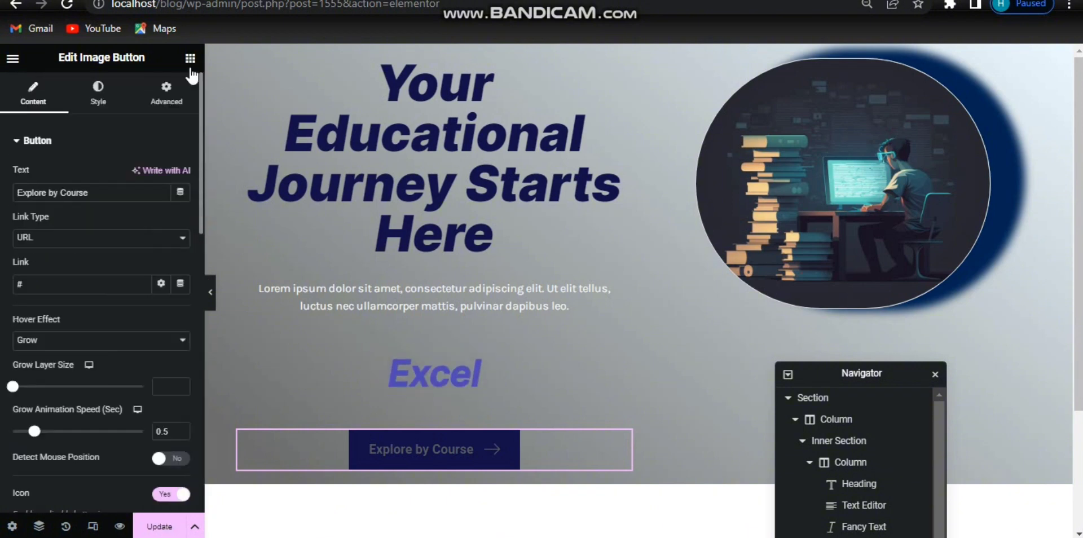
{"action": "left_click", "coordinate": [111, 85]}
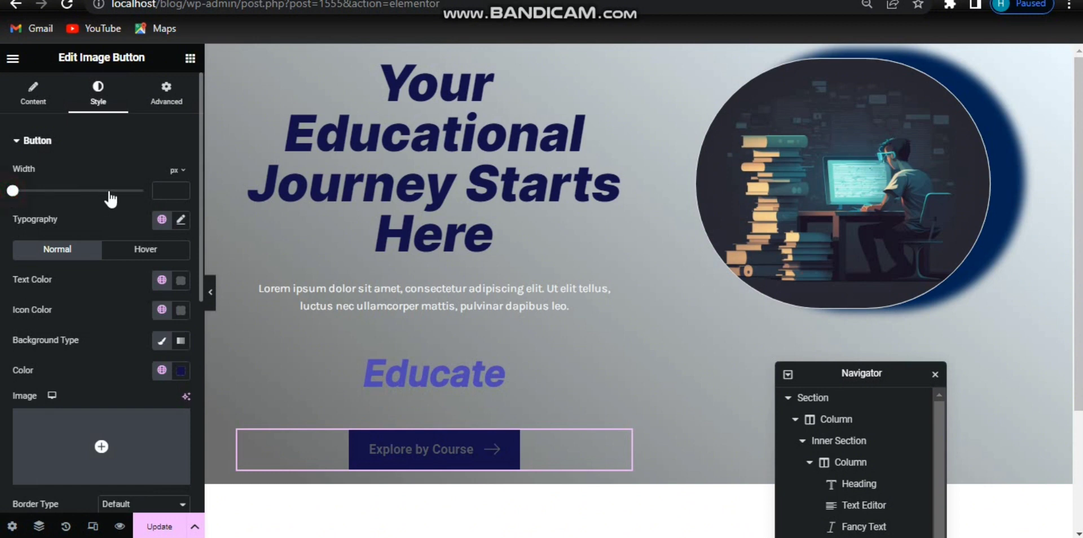
{"action": "left_click_drag", "start_coordinate": [111, 199], "coordinate": [143, 191]}
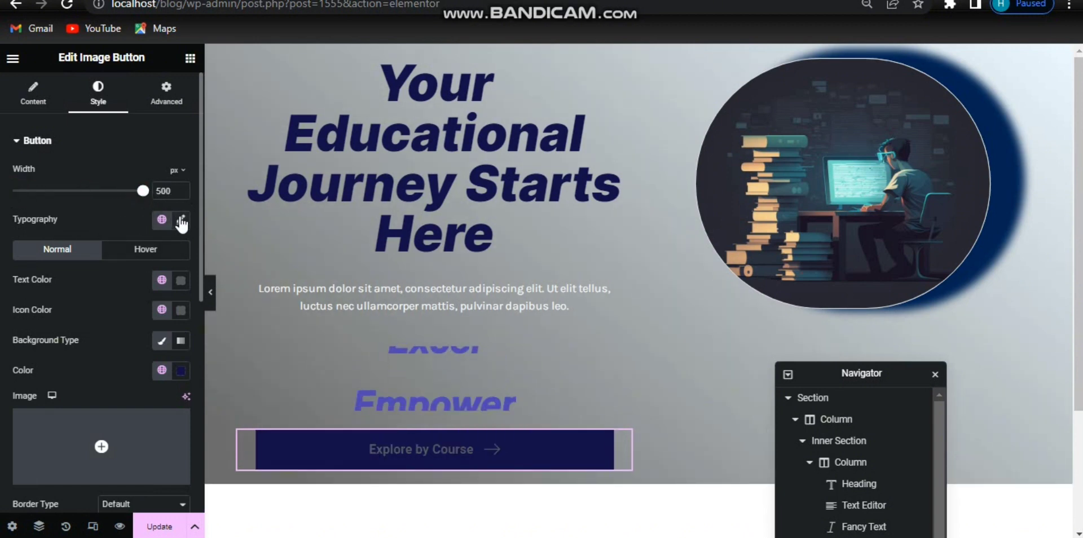
Step: Apply the karla global font to the "Explore by Course" button text and set its size to 20 px
{"action": "left_click", "coordinate": [162, 220]}
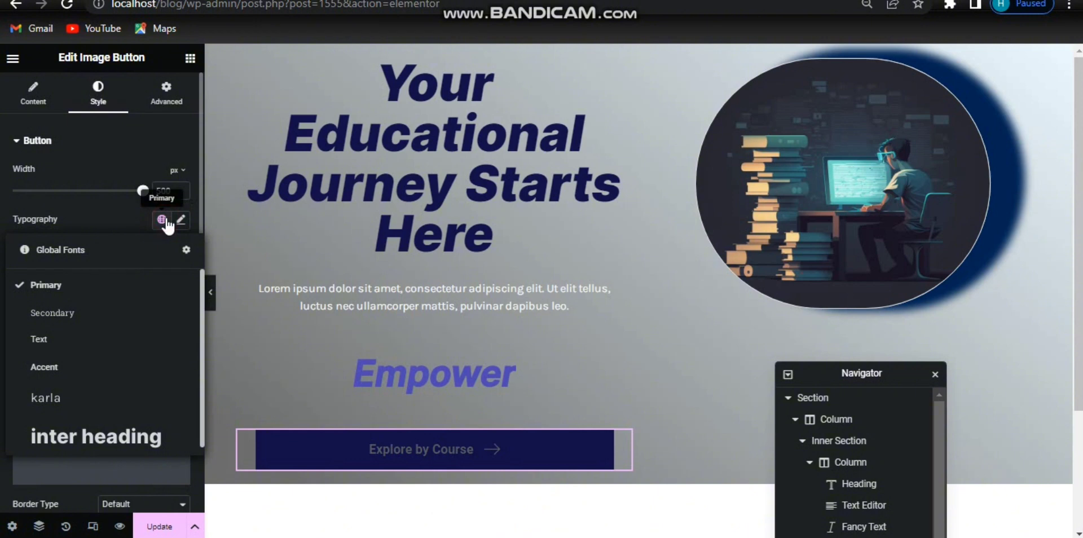
{"action": "left_click", "coordinate": [61, 399]}
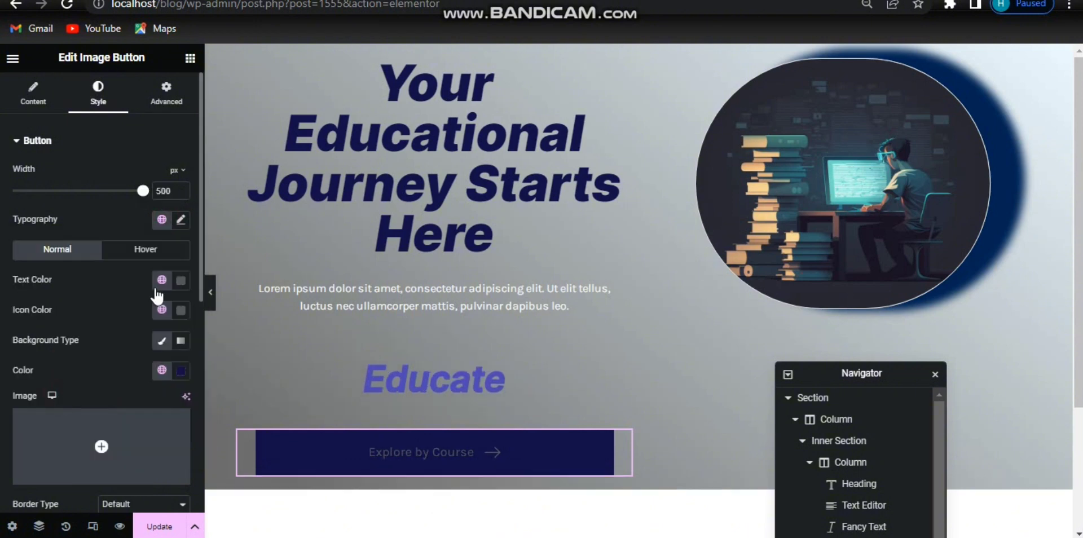
{"action": "left_click", "coordinate": [181, 220]}
{"action": "left_click", "coordinate": [164, 332]}
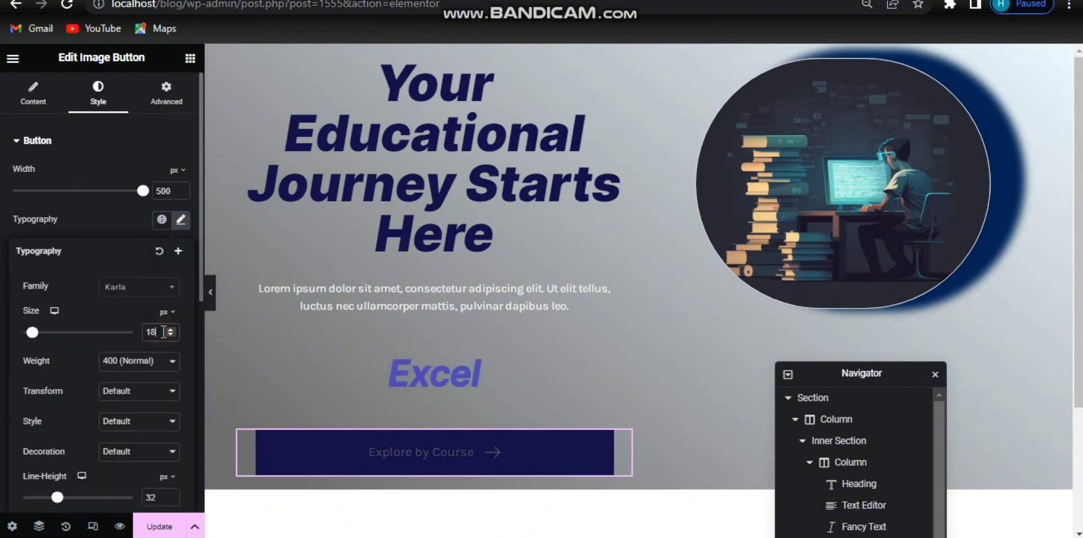
{"action": "key", "text": "Up"}
{"action": "key", "text": "Up"}
{"action": "key", "text": "Up"}
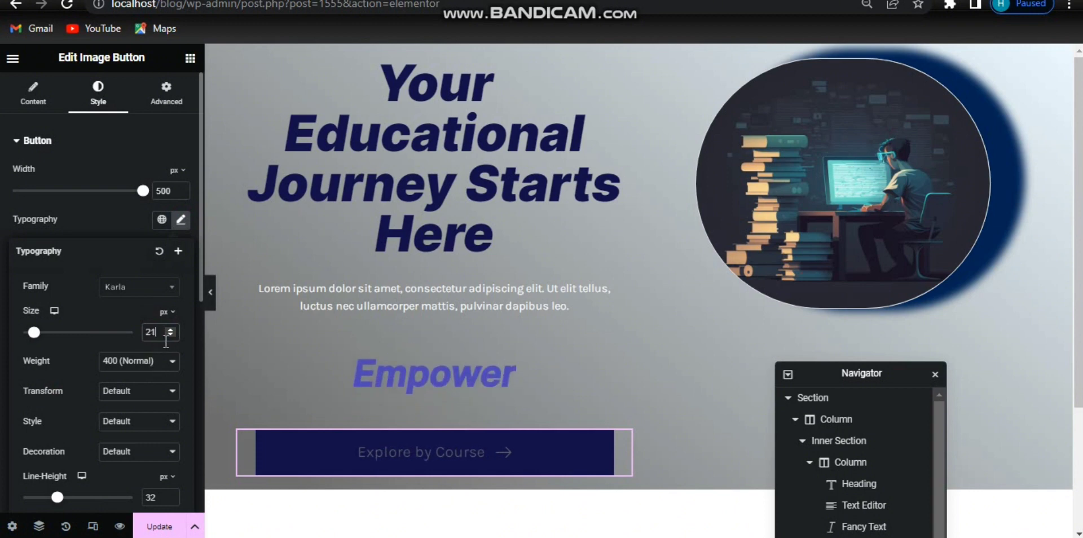
Step: Set the button text's weight to 700 (Bold) and clear its line height
{"action": "left_click", "coordinate": [161, 361]}
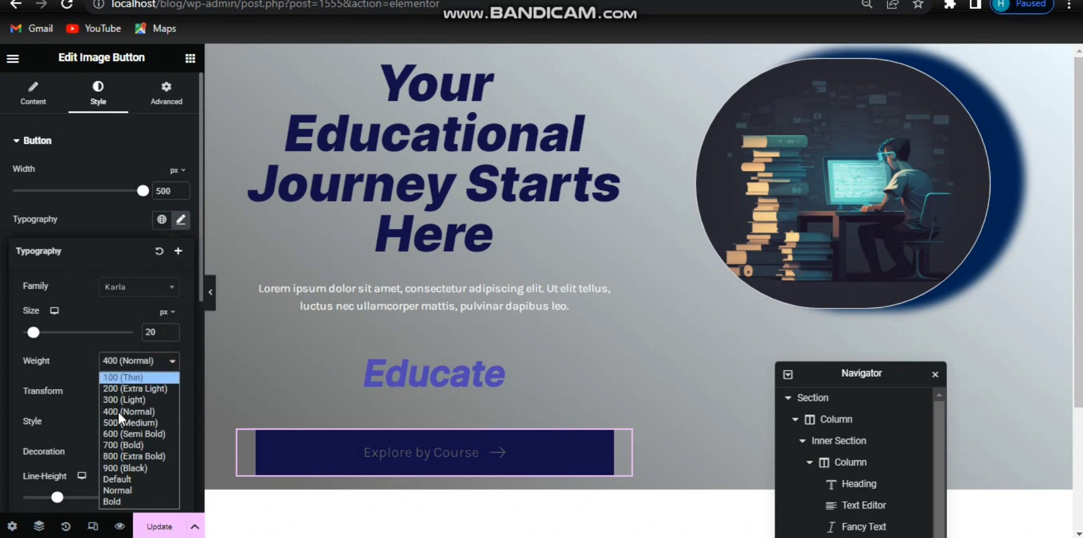
{"action": "left_click", "coordinate": [128, 423]}
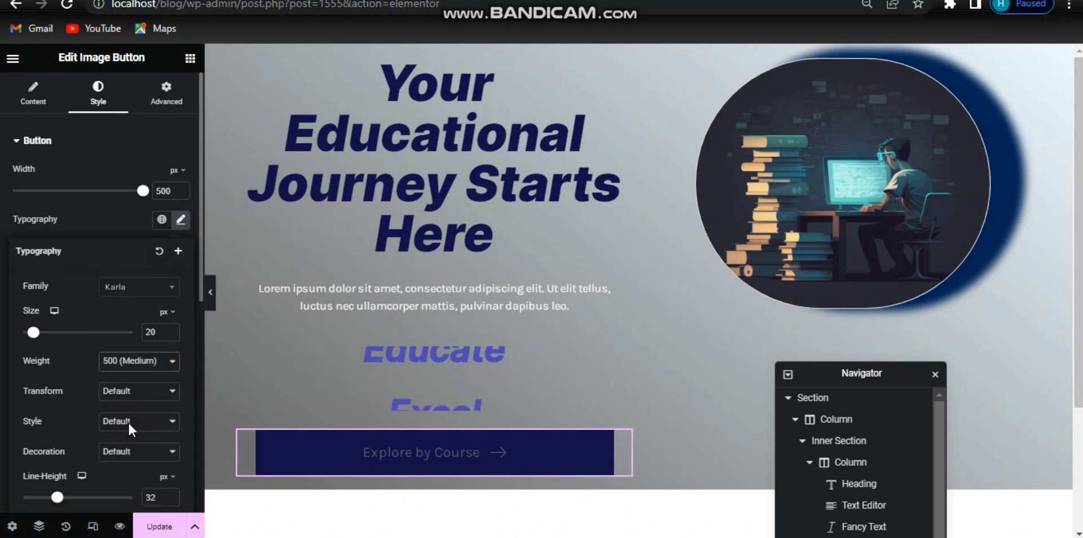
{"action": "left_click", "coordinate": [146, 377]}
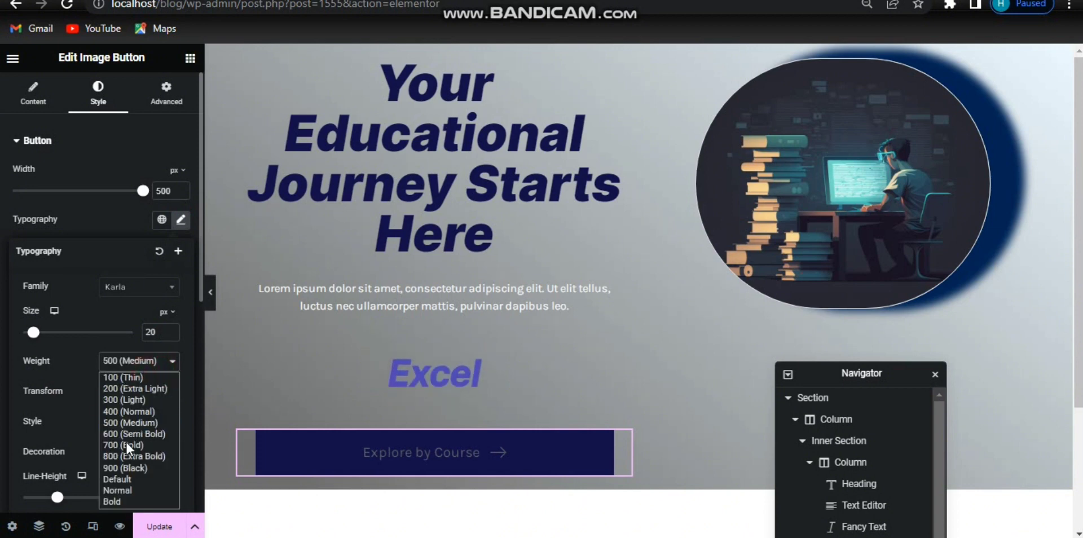
{"action": "left_click", "coordinate": [127, 443]}
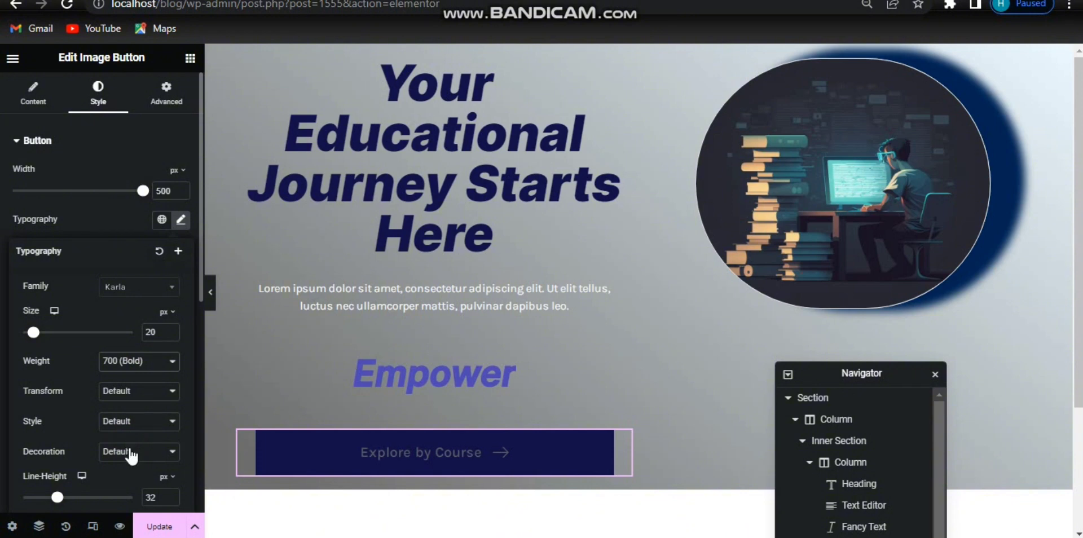
{"action": "left_click", "coordinate": [162, 496]}
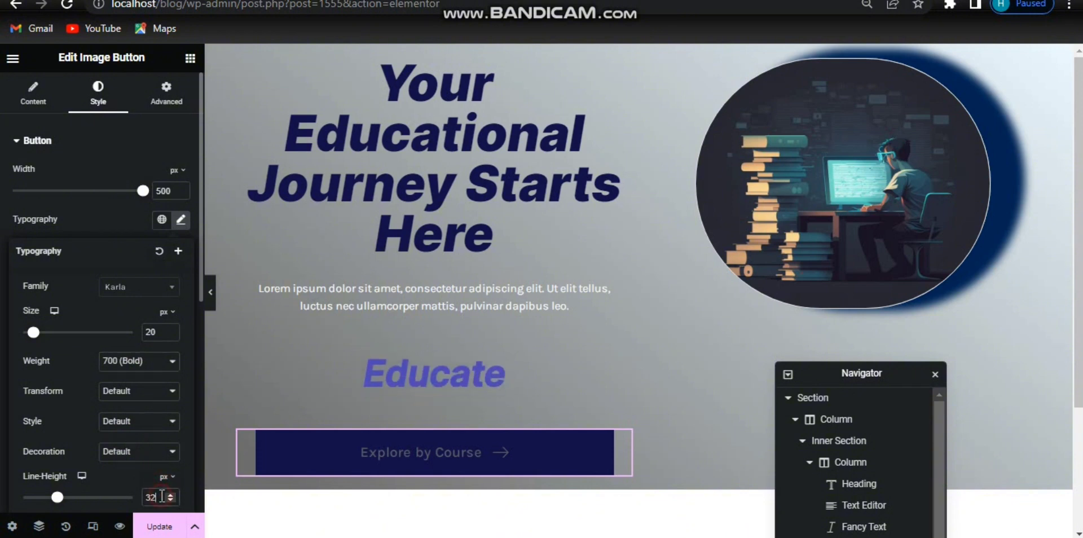
{"action": "key", "text": "BackSpace"}
{"action": "key", "text": "BackSpace"}
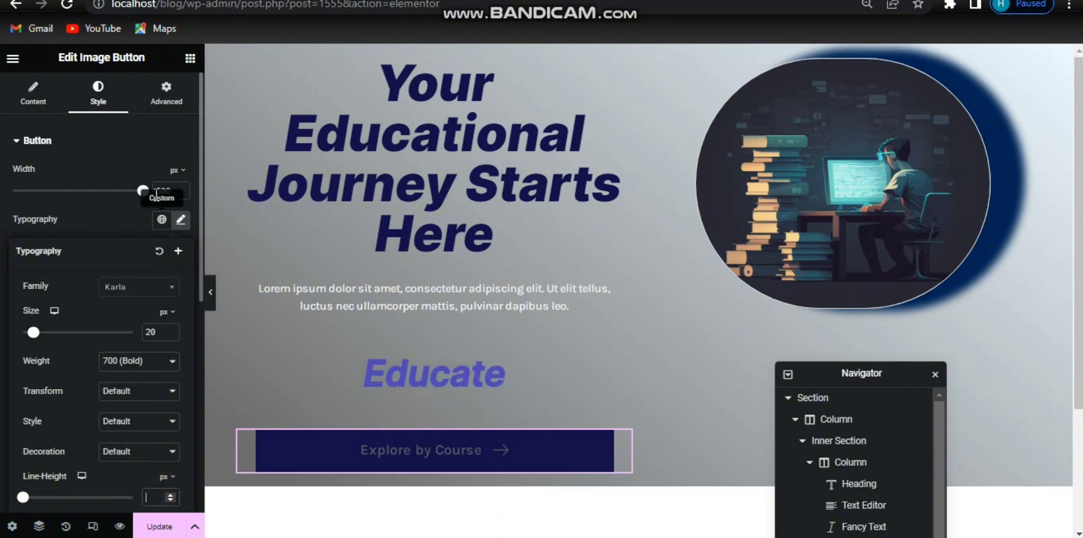
{"action": "left_click", "coordinate": [183, 227]}
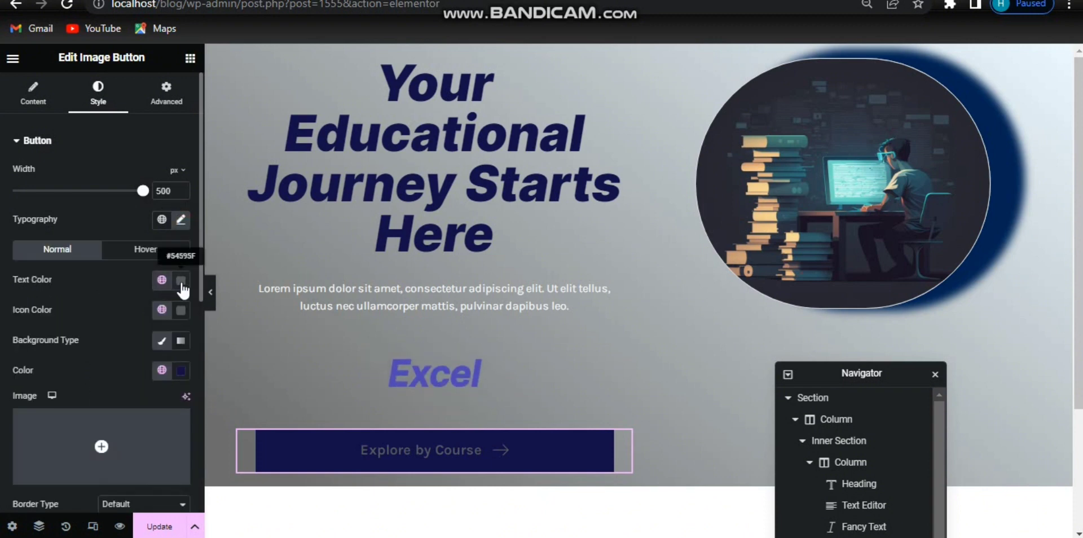
Step: Change the button's normal text color to the off-white #F3F4F5
{"action": "left_click", "coordinate": [181, 281]}
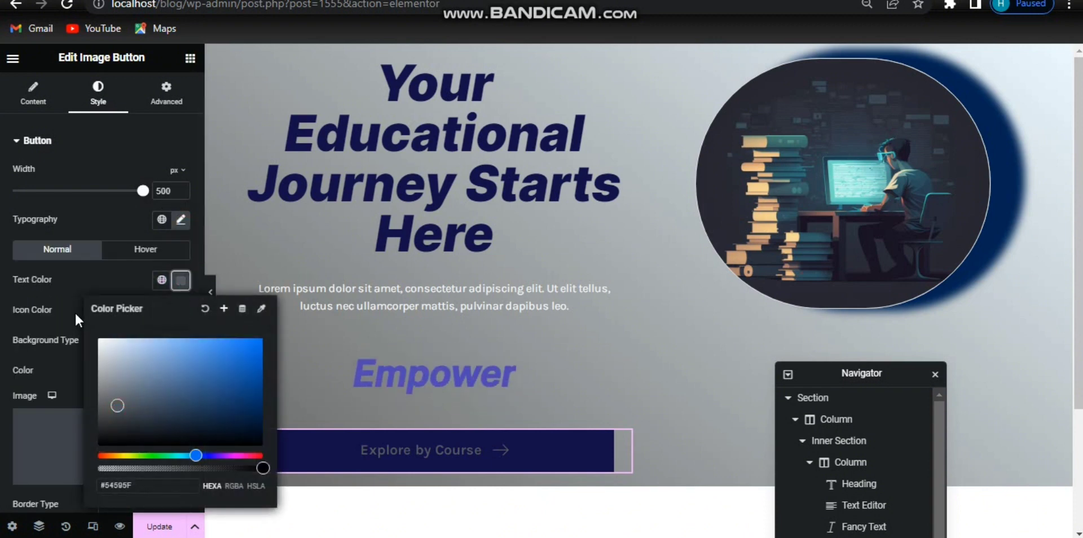
{"action": "left_click", "coordinate": [99, 339]}
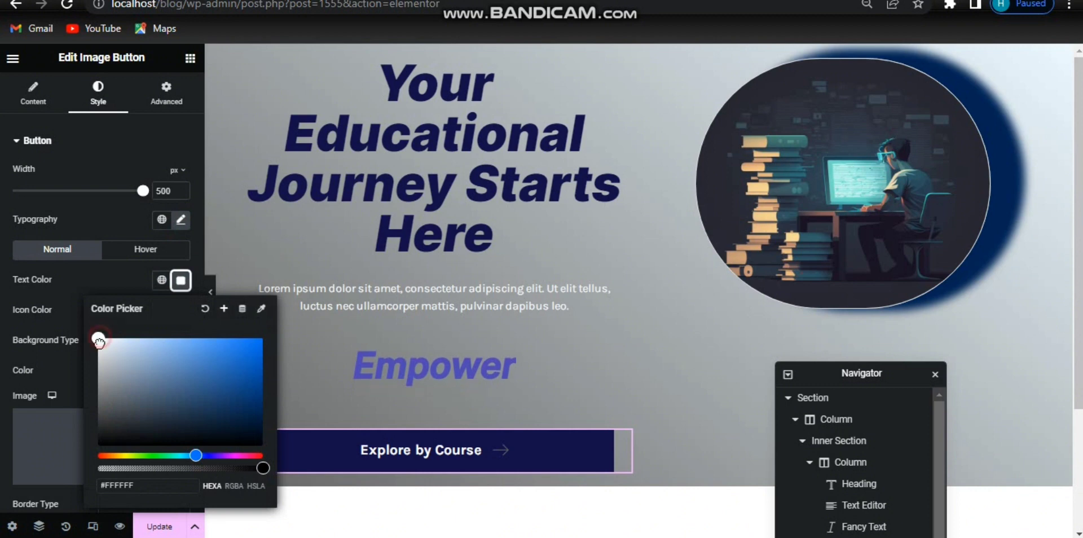
{"action": "left_click", "coordinate": [99, 343]}
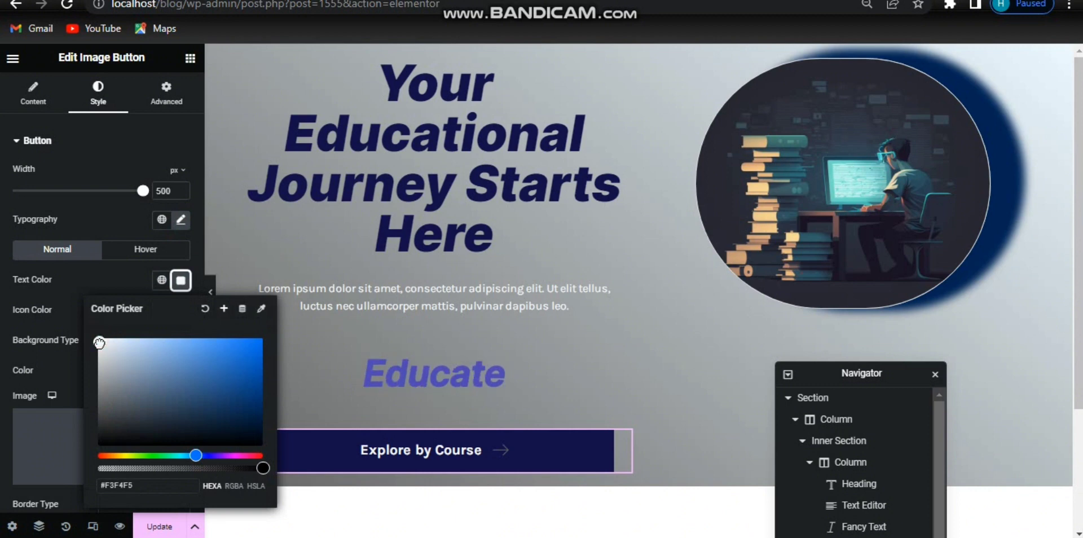
{"action": "left_click", "coordinate": [181, 281]}
Step: Change the button's normal icon color to white, #FFFFFF
{"action": "left_click", "coordinate": [181, 312]}
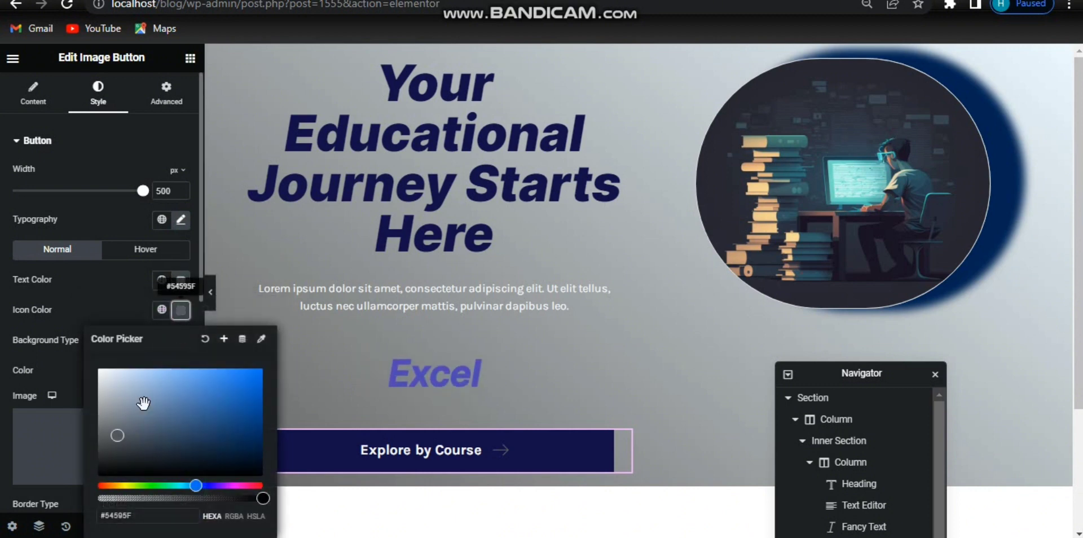
{"action": "left_click_drag", "start_coordinate": [105, 434], "coordinate": [70, 336]}
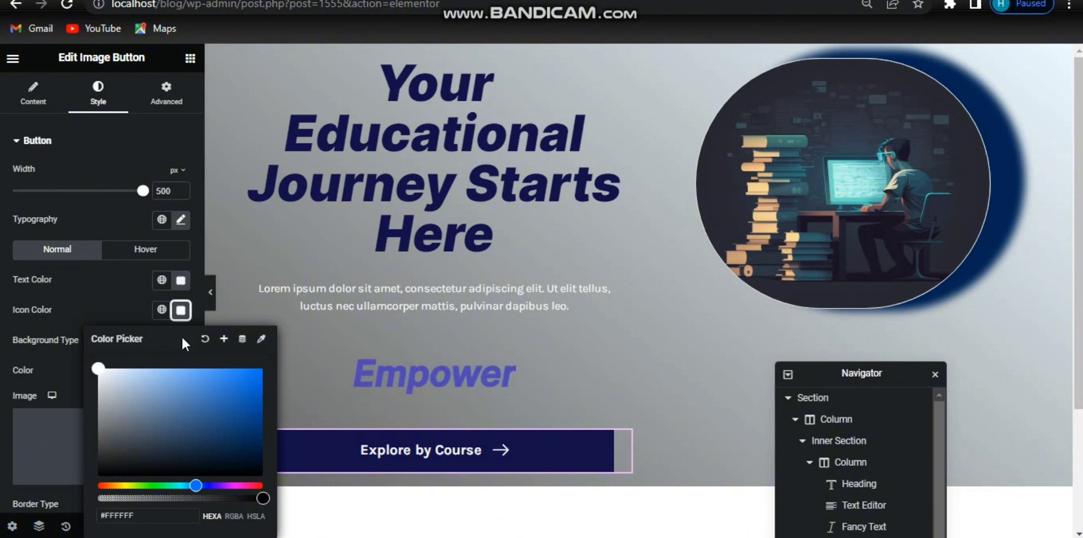
{"action": "left_click", "coordinate": [180, 310]}
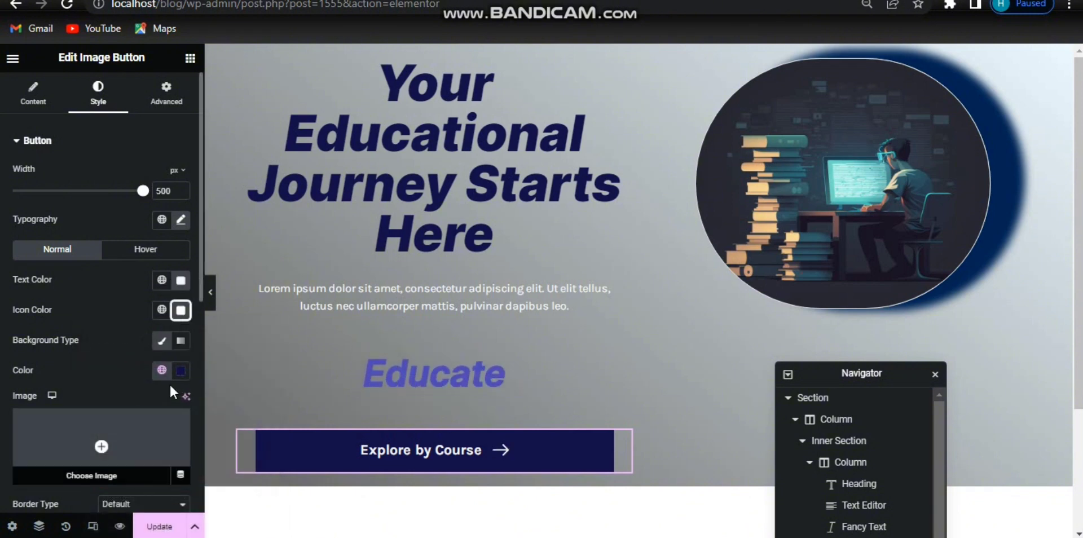
Step: Insert the dark blue laptop picture from the media library as the button's background image
{"action": "left_click", "coordinate": [84, 463]}
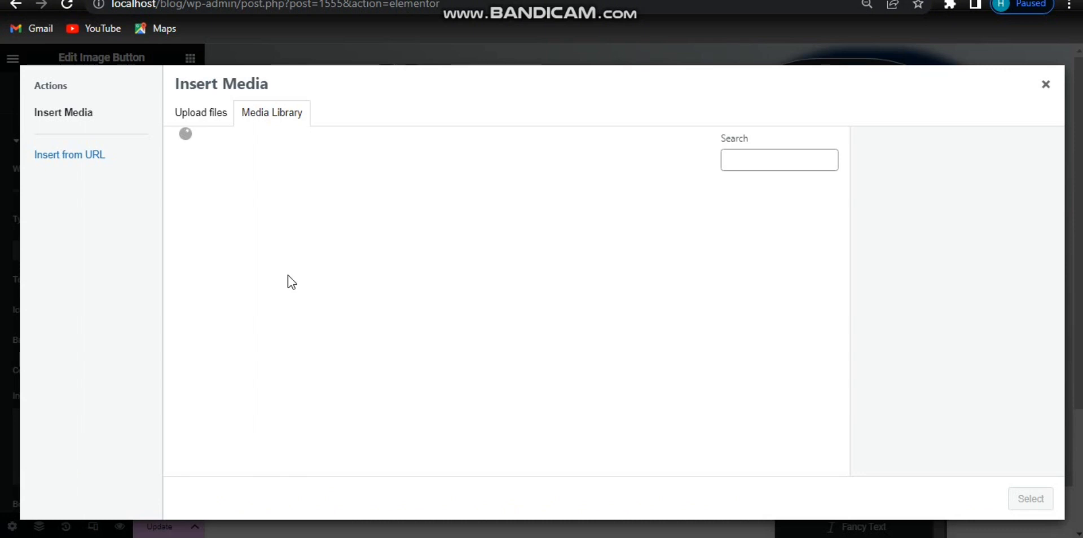
{"action": "left_click", "coordinate": [268, 264]}
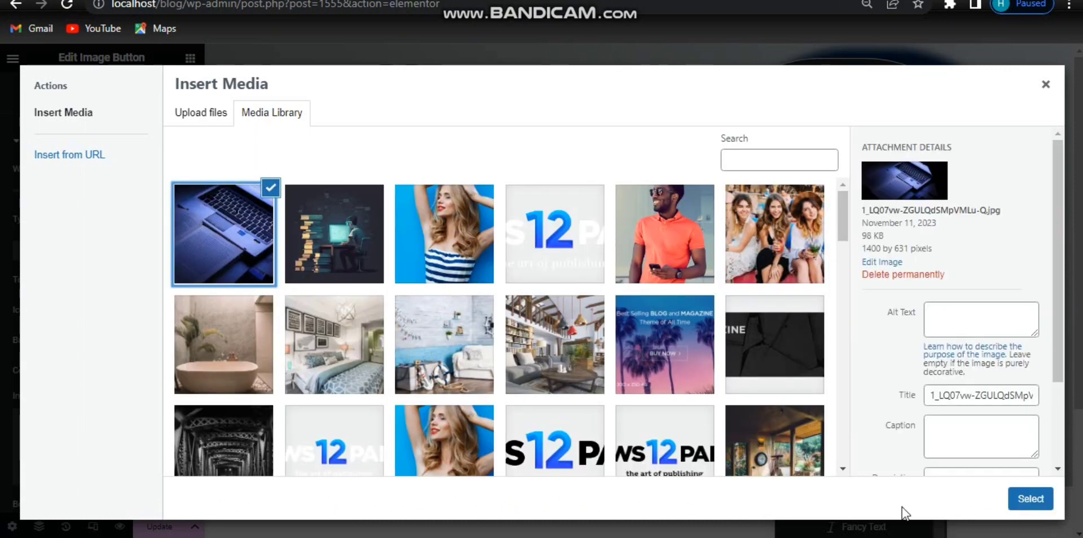
{"action": "left_click", "coordinate": [1041, 499]}
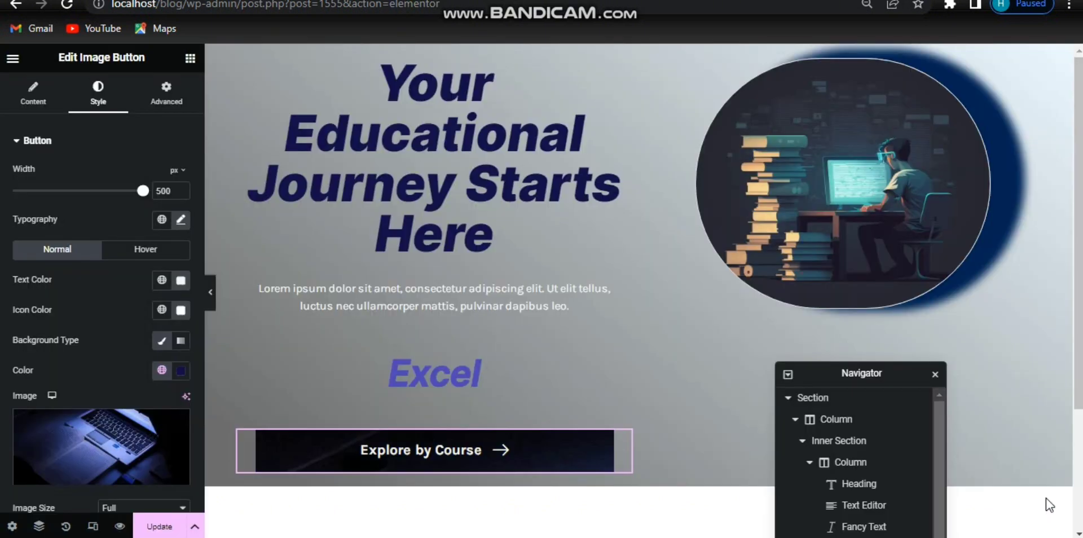
Step: Compare how the button's background image behaves while scrolling here and on the finished reference page
{"action": "scroll", "coordinate": [539, 451], "scroll_direction": "down", "scroll_amount": 2}
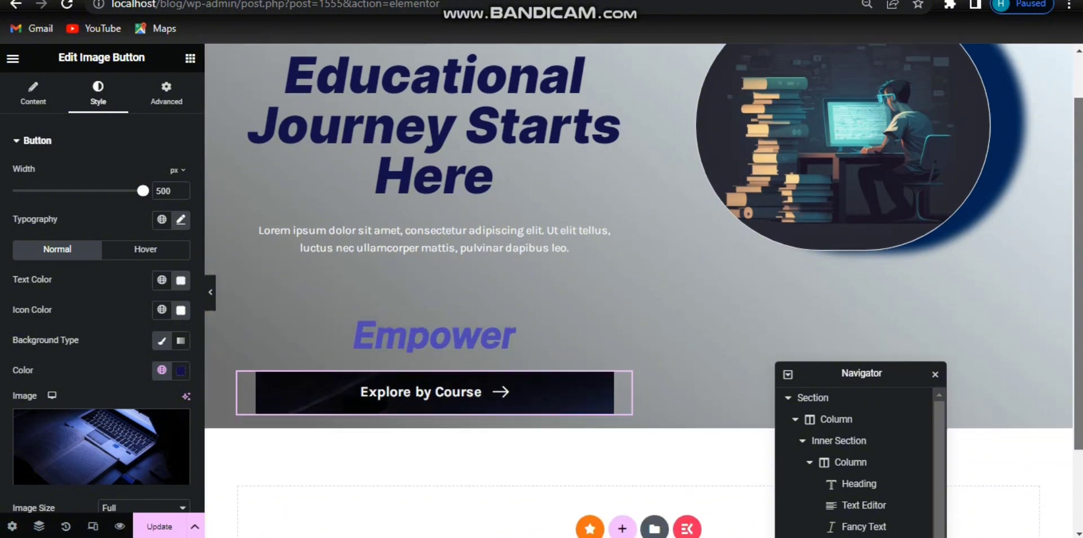
{"action": "mouse_move", "coordinate": [1079, 283]}
{"action": "left_mouse_down"}
{"action": "mouse_move", "coordinate": [1079, 322]}
{"action": "mouse_move", "coordinate": [1079, 268]}
{"action": "left_mouse_up"}
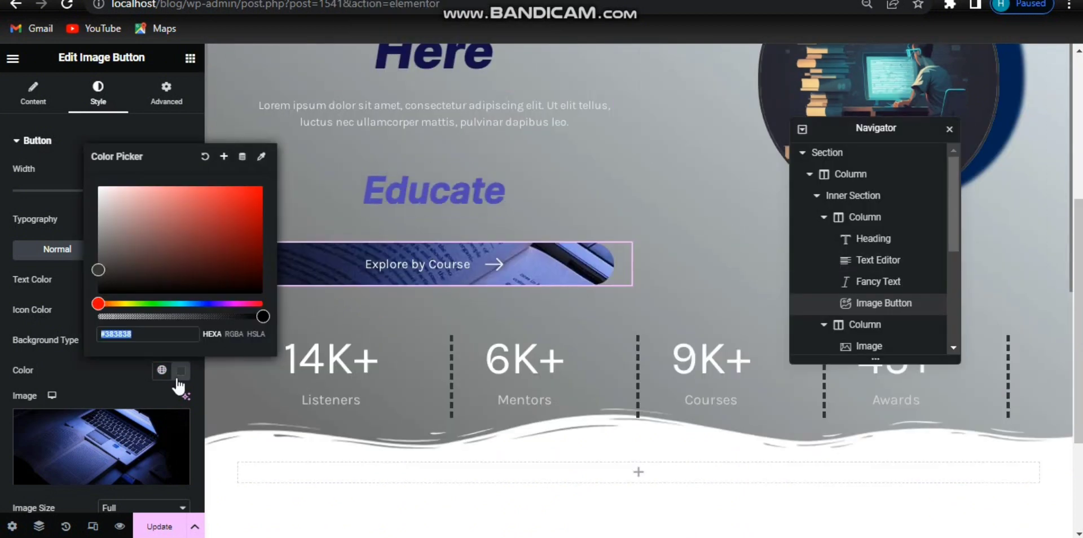
{"action": "left_click", "coordinate": [181, 371]}
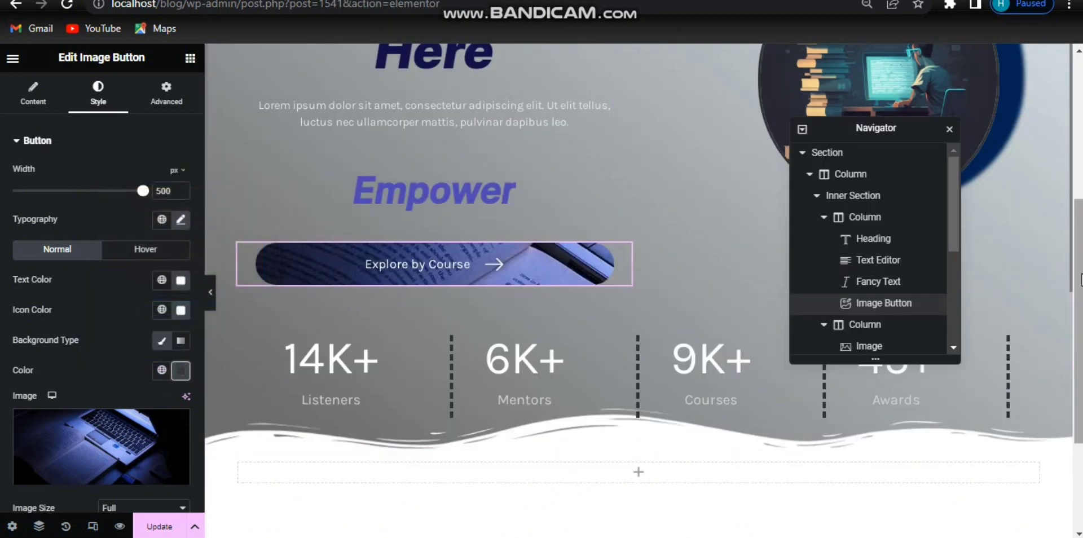
{"action": "left_click_drag", "start_coordinate": [1079, 280], "coordinate": [1079, 195]}
{"action": "scroll", "coordinate": [1078, 216], "scroll_direction": "down", "scroll_amount": 5}
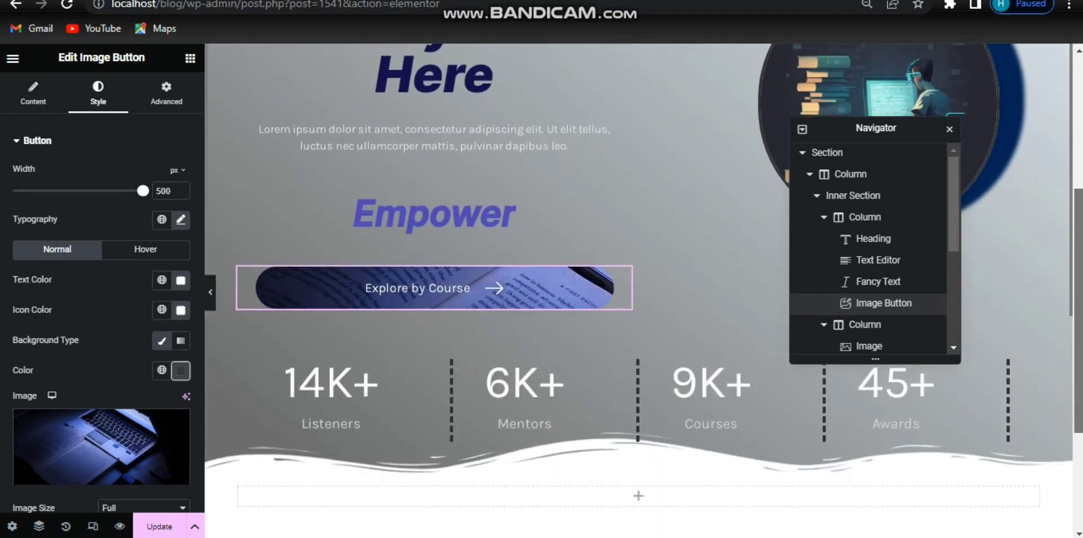
{"action": "scroll", "coordinate": [1077, 286], "scroll_direction": "up", "scroll_amount": 6}
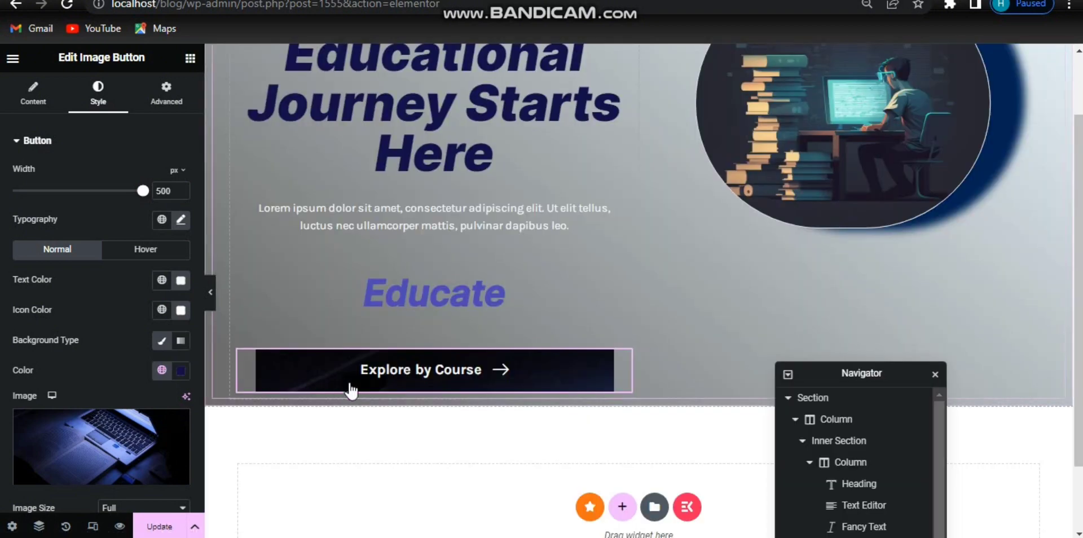
Step: Keep the button's background image at Full size, positioned Center Center with Fixed attachment
{"action": "scroll", "coordinate": [200, 241], "scroll_direction": "down", "scroll_amount": 4}
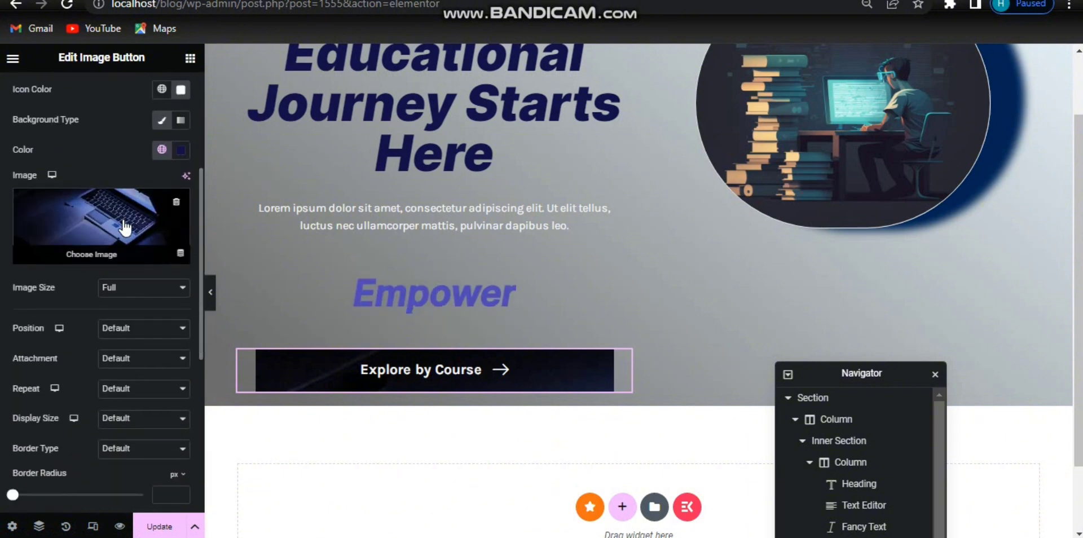
{"action": "left_click", "coordinate": [141, 288]}
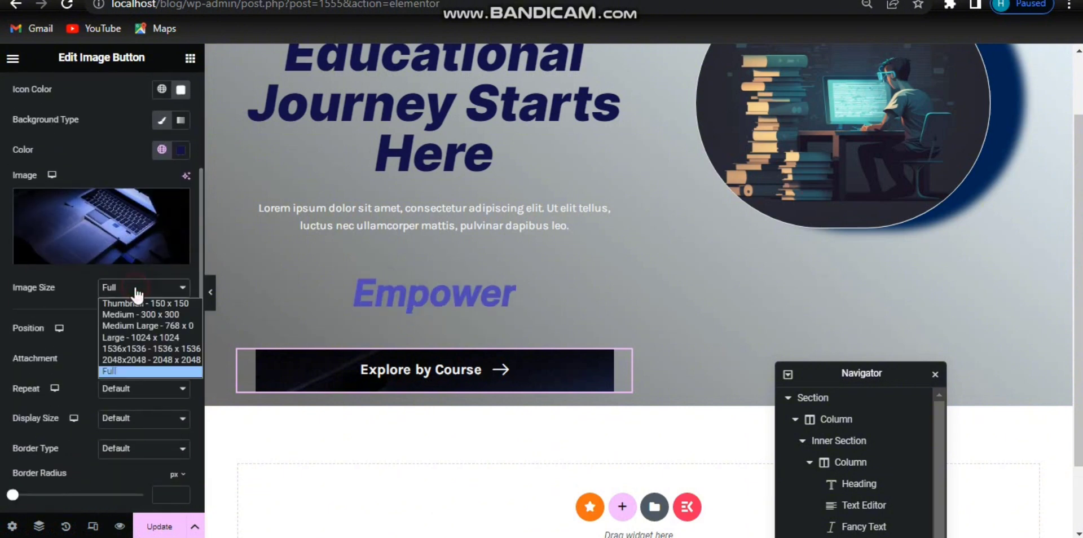
{"action": "left_click", "coordinate": [137, 371]}
{"action": "left_click", "coordinate": [144, 333]}
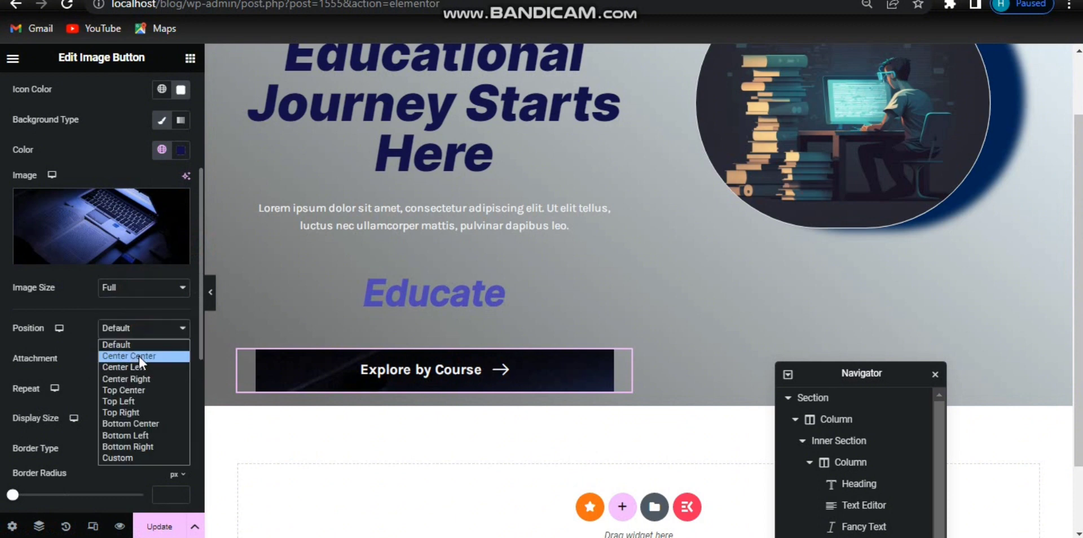
{"action": "left_click", "coordinate": [139, 357]}
{"action": "left_click", "coordinate": [161, 360]}
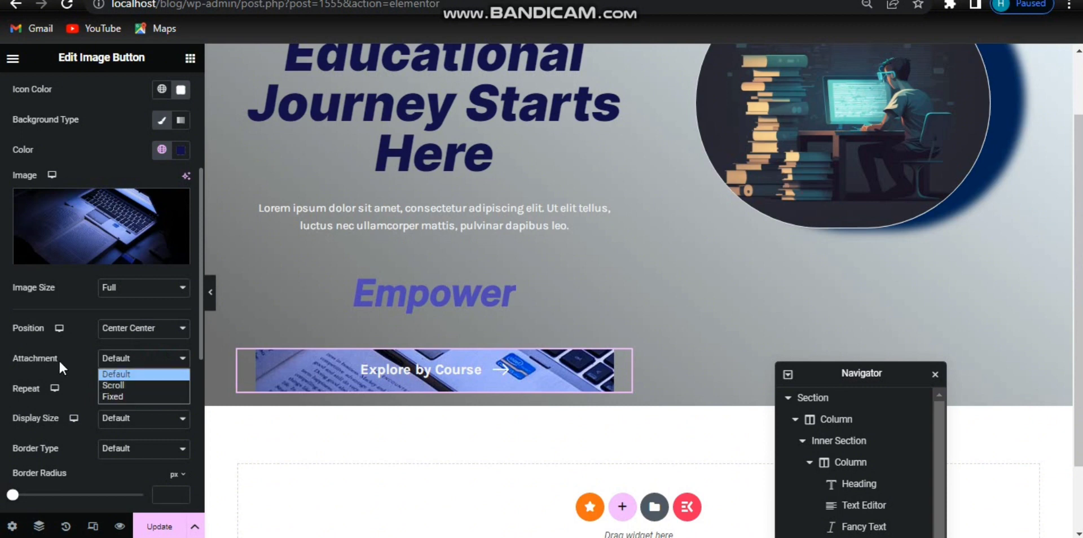
{"action": "left_click", "coordinate": [126, 396]}
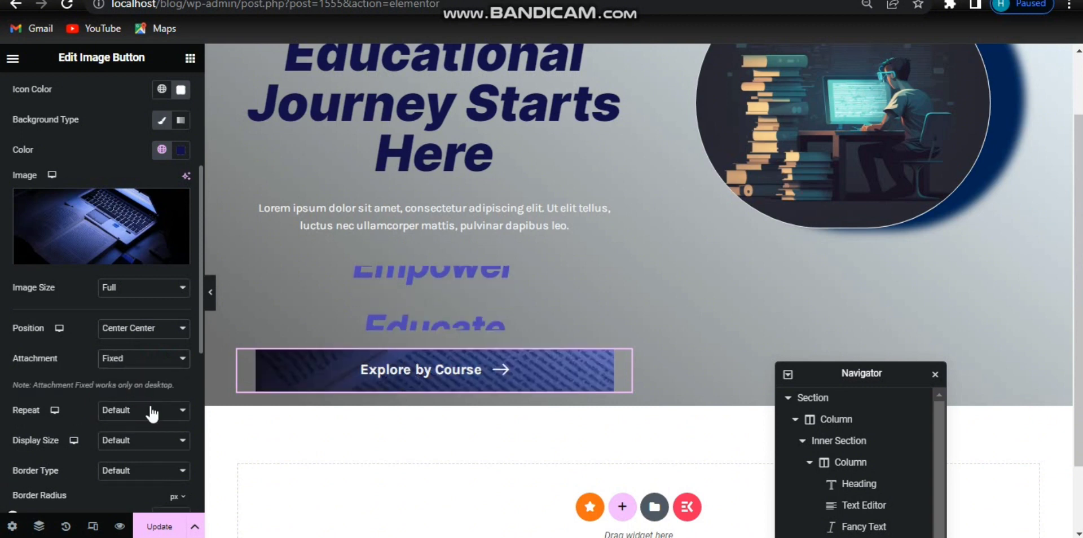
Step: Set the button's background image to No-repeat with the Cover display size
{"action": "left_click", "coordinate": [152, 418]}
{"action": "left_click", "coordinate": [138, 438]}
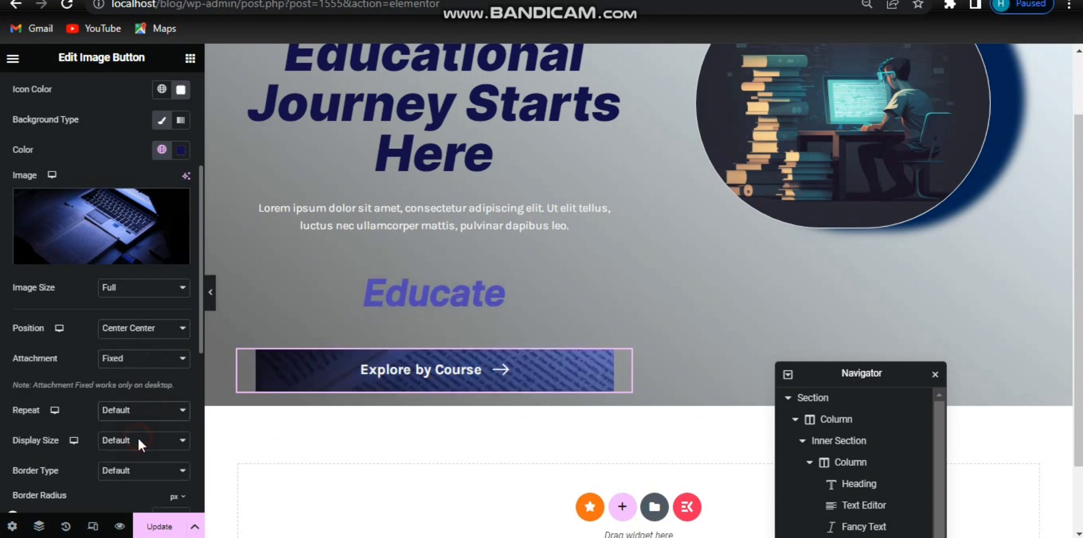
{"action": "left_click", "coordinate": [141, 440]}
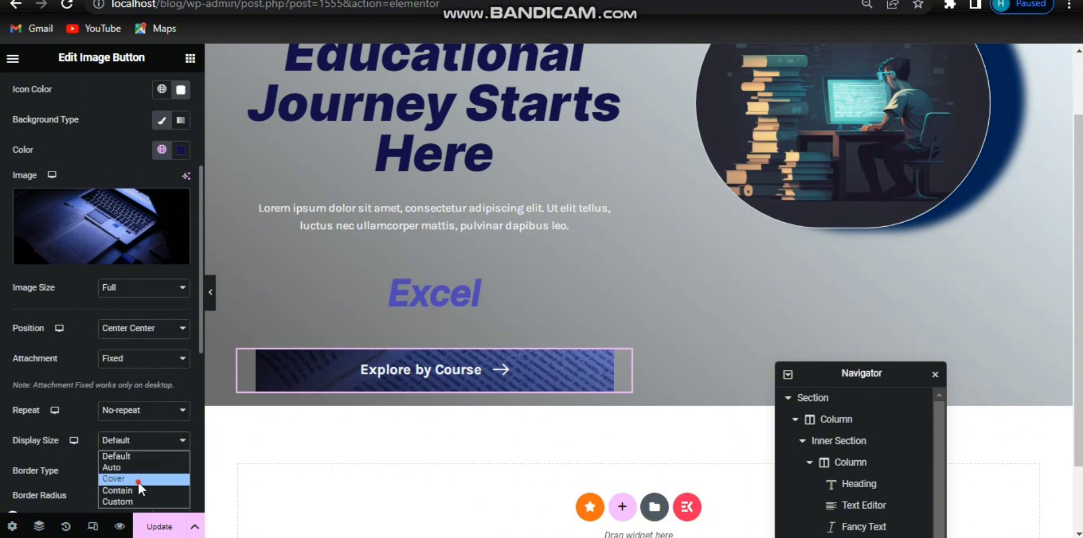
{"action": "left_click", "coordinate": [139, 480]}
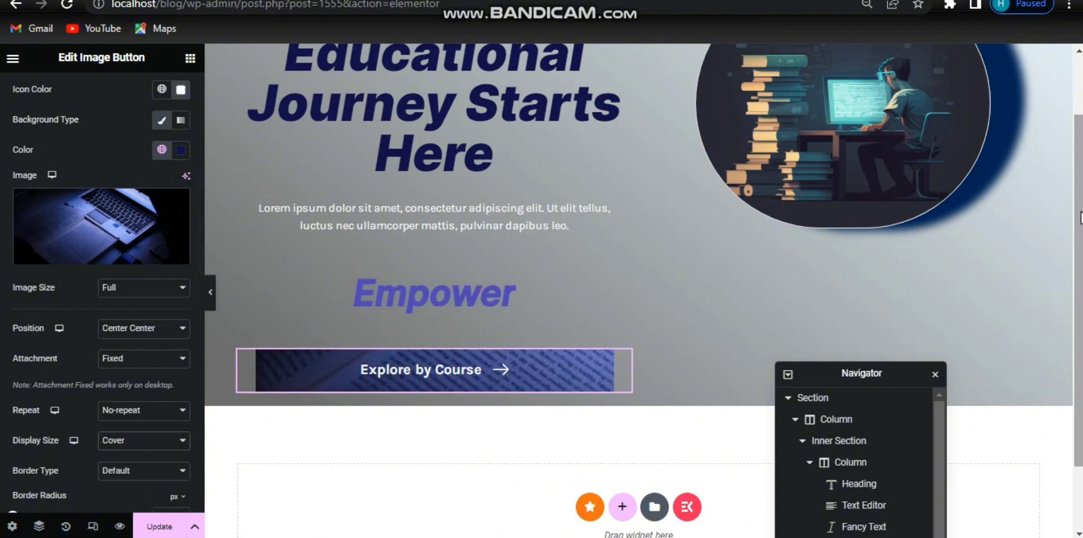
{"action": "scroll", "coordinate": [1079, 216], "scroll_direction": "down", "scroll_amount": 2}
{"action": "mouse_move", "coordinate": [1080, 262]}
{"action": "left_mouse_down"}
{"action": "mouse_move", "coordinate": [1070, 124]}
{"action": "mouse_move", "coordinate": [1080, 265]}
{"action": "left_mouse_up"}
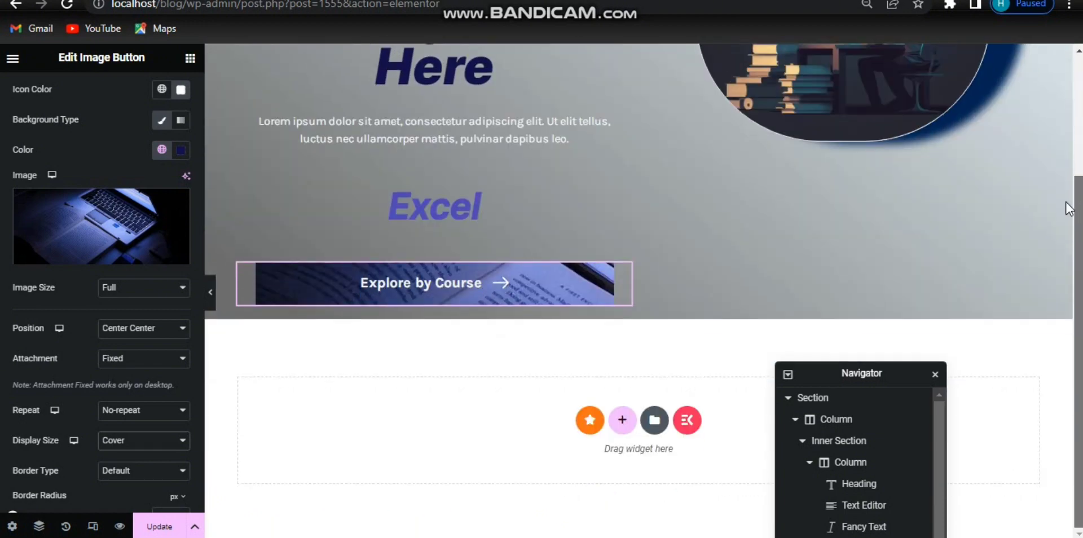
{"action": "left_click_drag", "start_coordinate": [1070, 209], "coordinate": [1079, 288]}
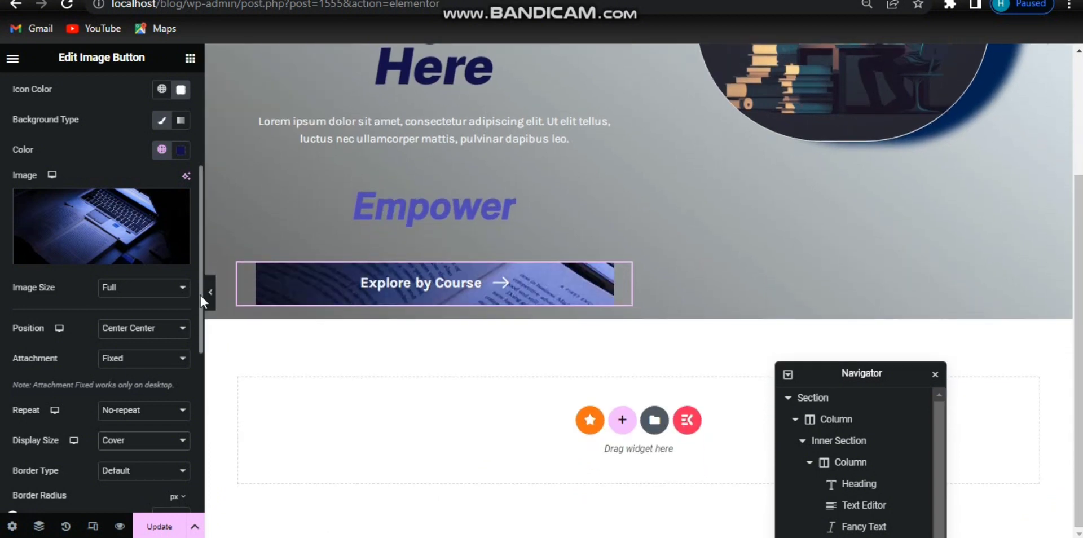
Step: Round the button's corners with a border radius of 40 px
{"action": "scroll", "coordinate": [200, 293], "scroll_direction": "down", "scroll_amount": 1}
{"action": "scroll", "coordinate": [116, 446], "scroll_direction": "down", "scroll_amount": 5}
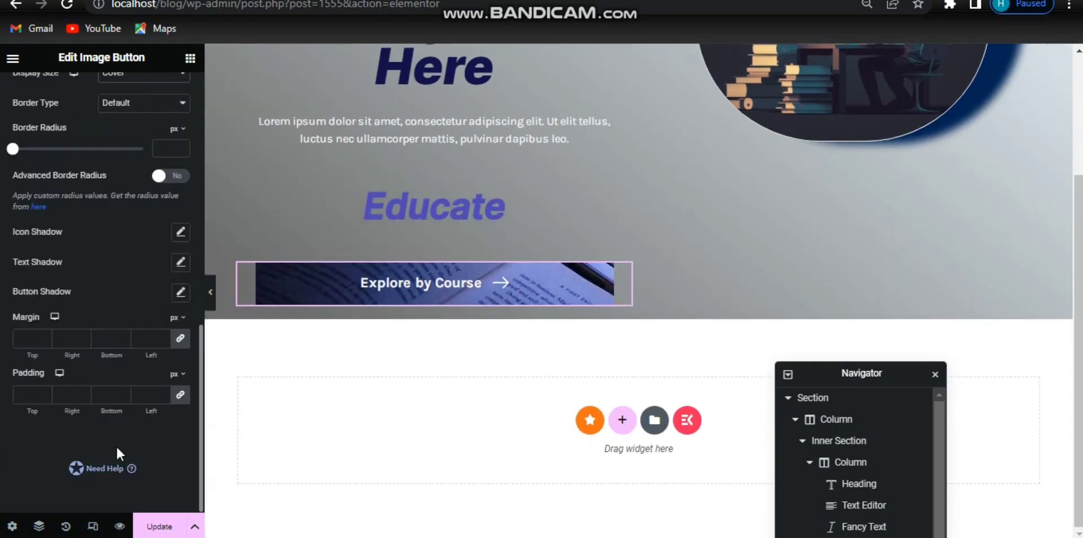
{"action": "scroll", "coordinate": [130, 377], "scroll_direction": "up", "scroll_amount": 4}
{"action": "scroll", "coordinate": [107, 367], "scroll_direction": "down", "scroll_amount": 1}
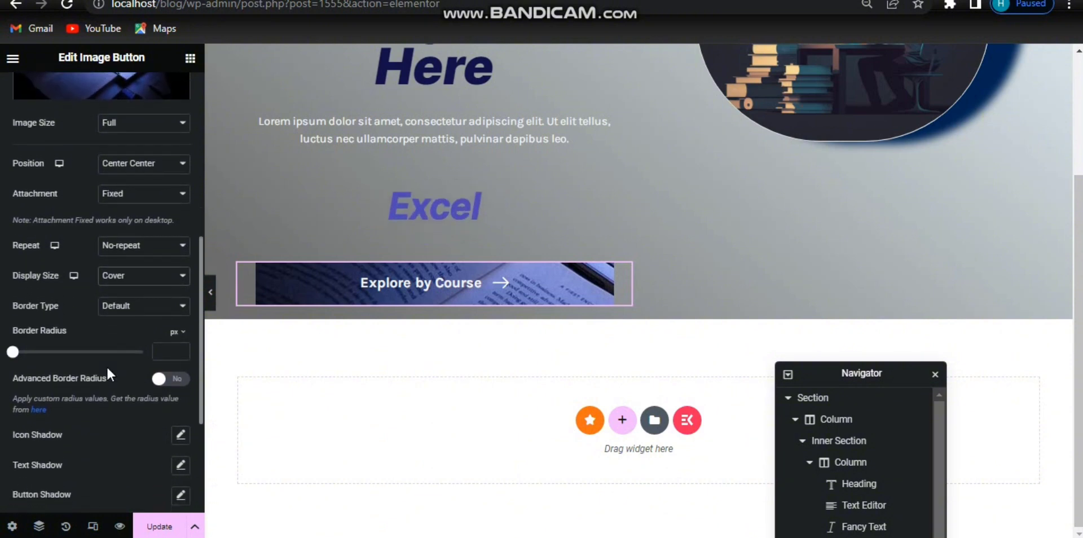
{"action": "left_click", "coordinate": [104, 363]}
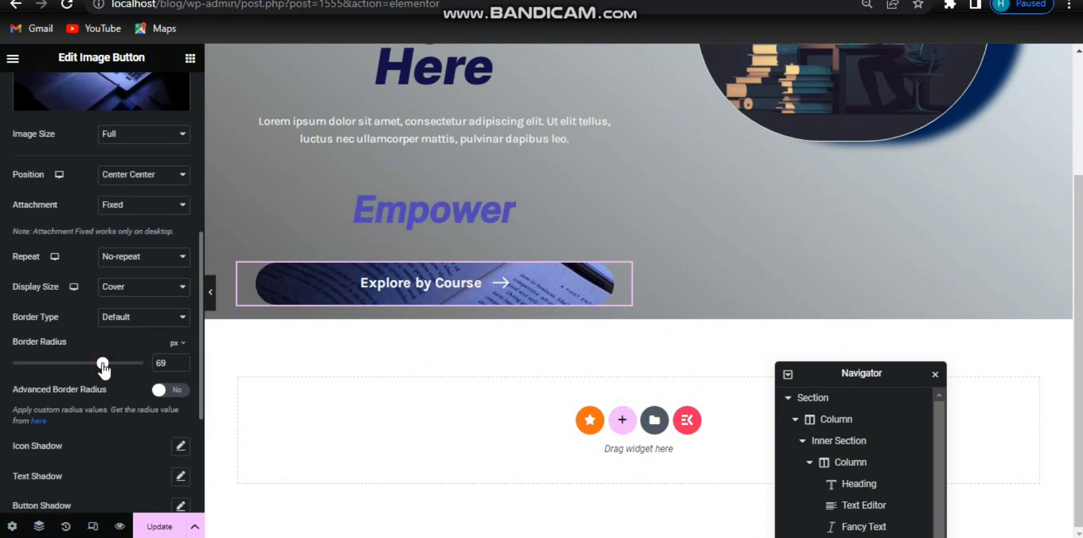
{"action": "left_click_drag", "start_coordinate": [104, 364], "coordinate": [113, 363]}
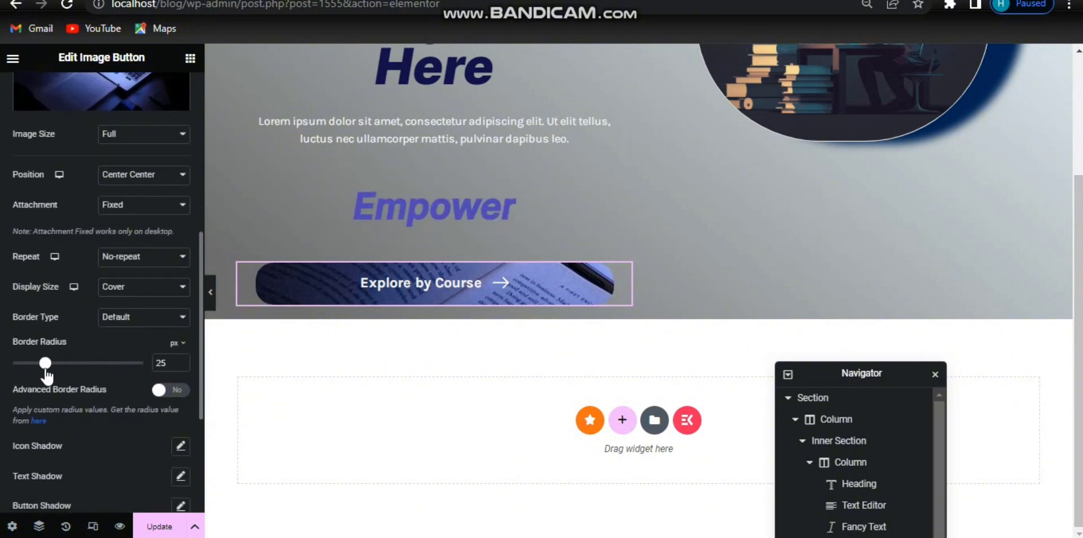
{"action": "left_click_drag", "start_coordinate": [28, 370], "coordinate": [35, 370]}
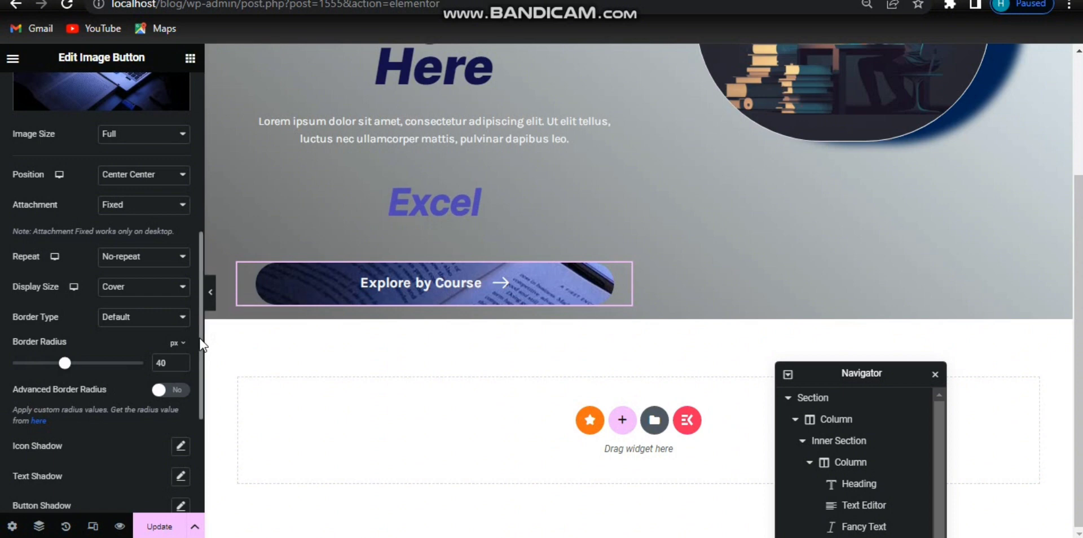
Step: Set the Grow Layer Size of the button's hover effect to 500
{"action": "left_click_drag", "start_coordinate": [200, 346], "coordinate": [201, 427]}
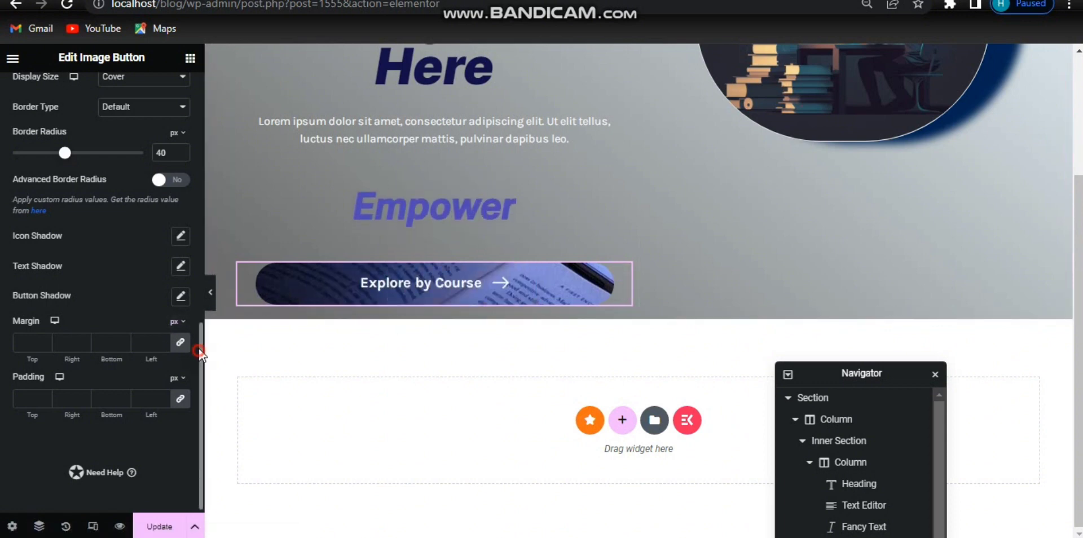
{"action": "scroll", "coordinate": [169, 339], "scroll_direction": "up", "scroll_amount": 10}
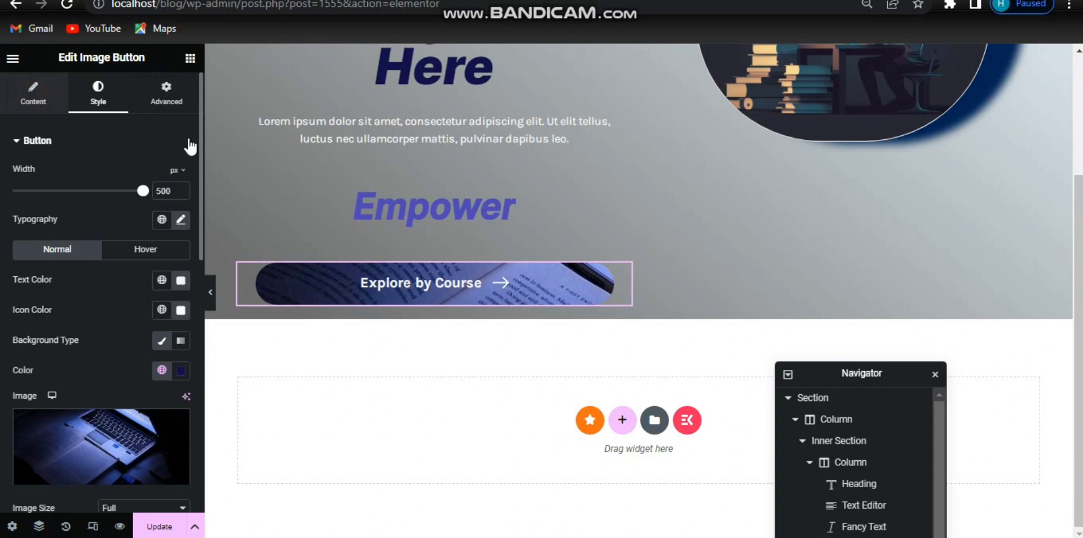
{"action": "left_click", "coordinate": [33, 93]}
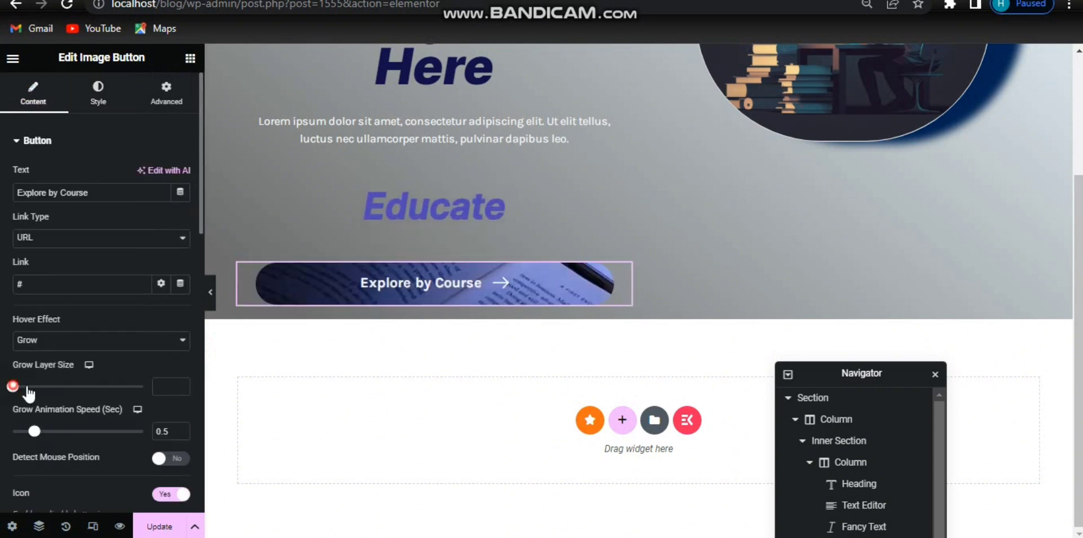
{"action": "left_click_drag", "start_coordinate": [145, 389], "coordinate": [149, 388]}
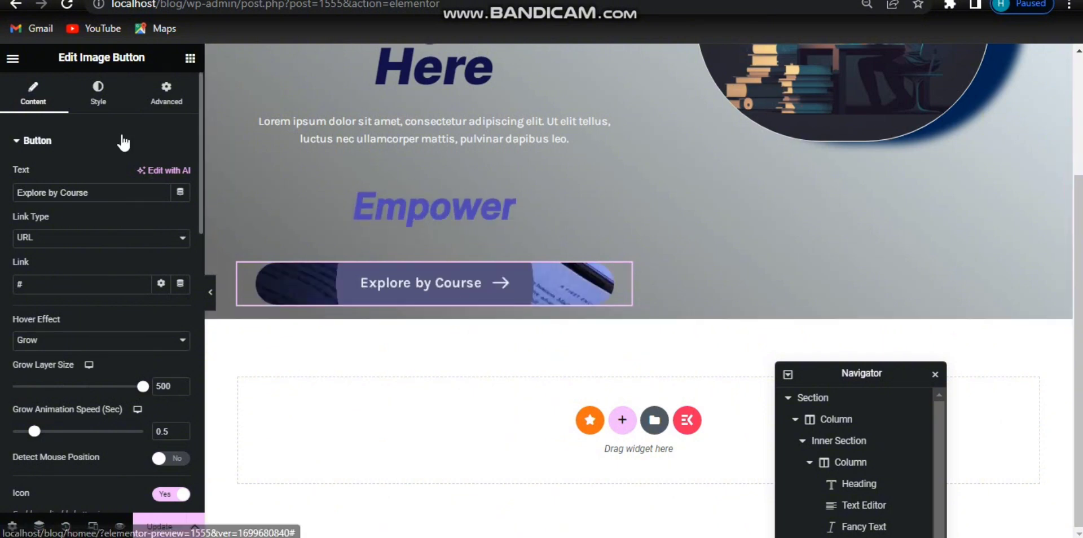
Step: Set the button's hover background color to the nearly transparent #0202021F
{"action": "left_click", "coordinate": [109, 103]}
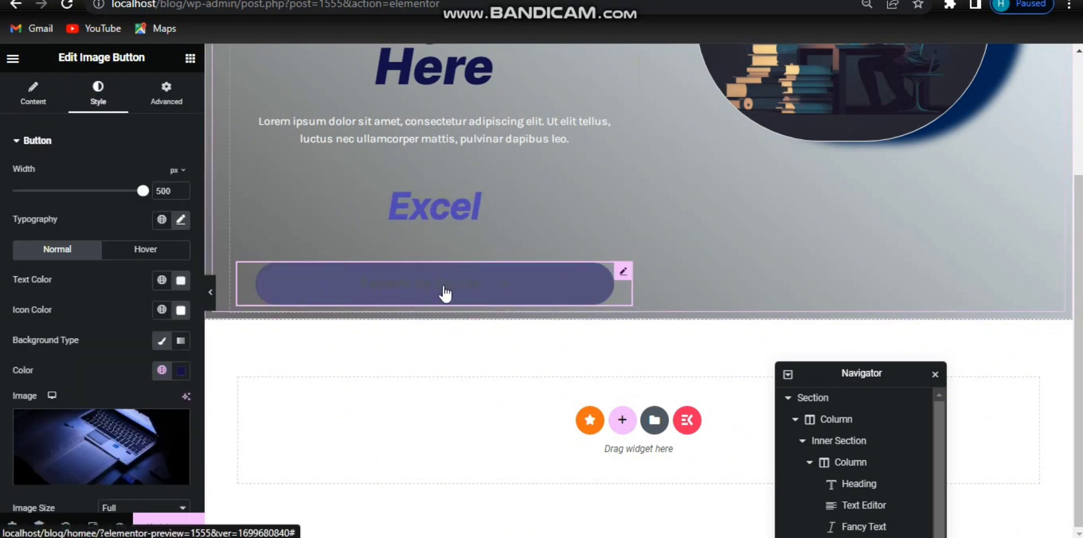
{"action": "scroll", "coordinate": [198, 218], "scroll_direction": "down", "scroll_amount": 4}
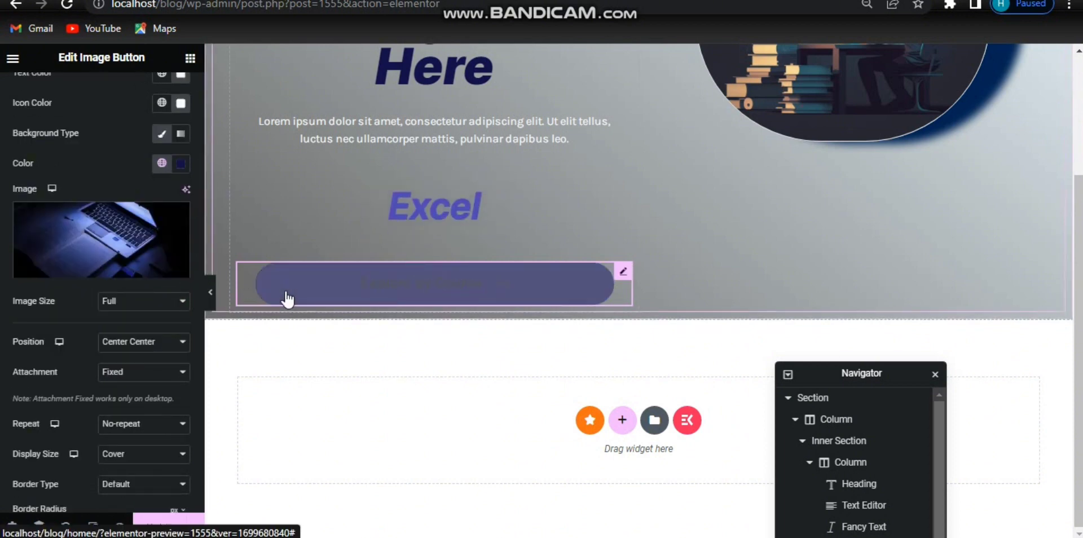
{"action": "scroll", "coordinate": [196, 210], "scroll_direction": "up", "scroll_amount": 3}
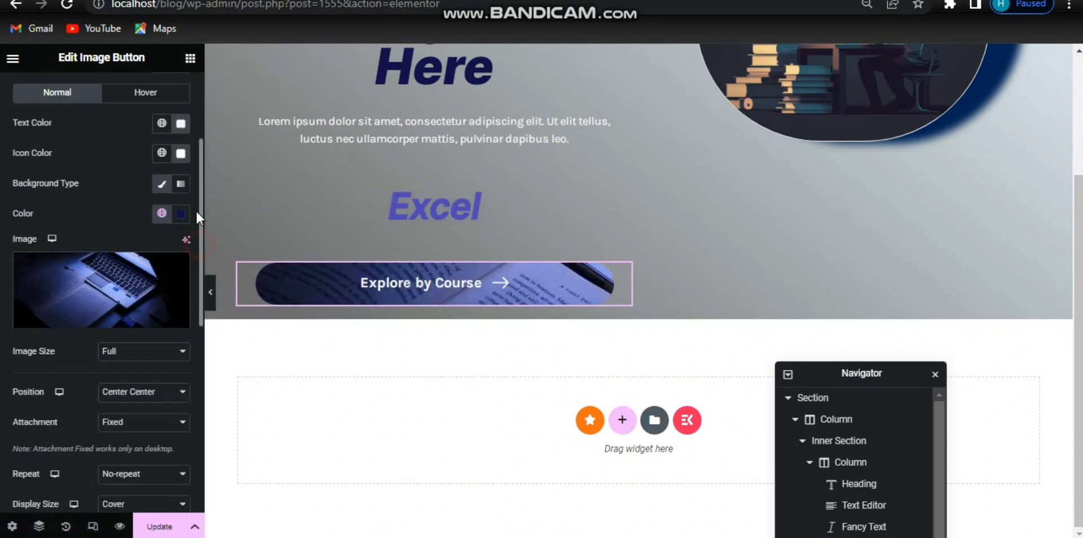
{"action": "left_click", "coordinate": [148, 173]}
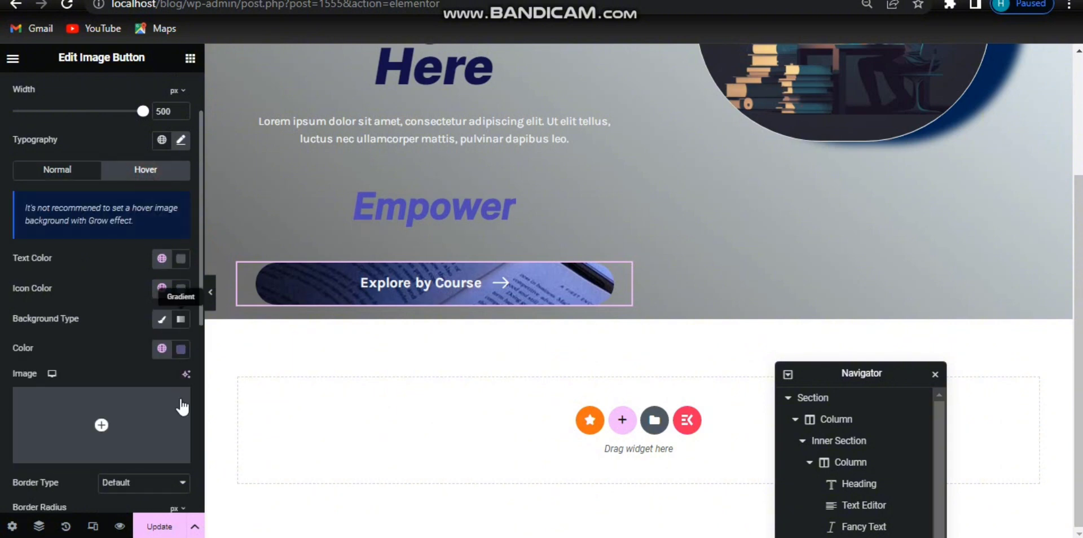
{"action": "left_click", "coordinate": [180, 350]}
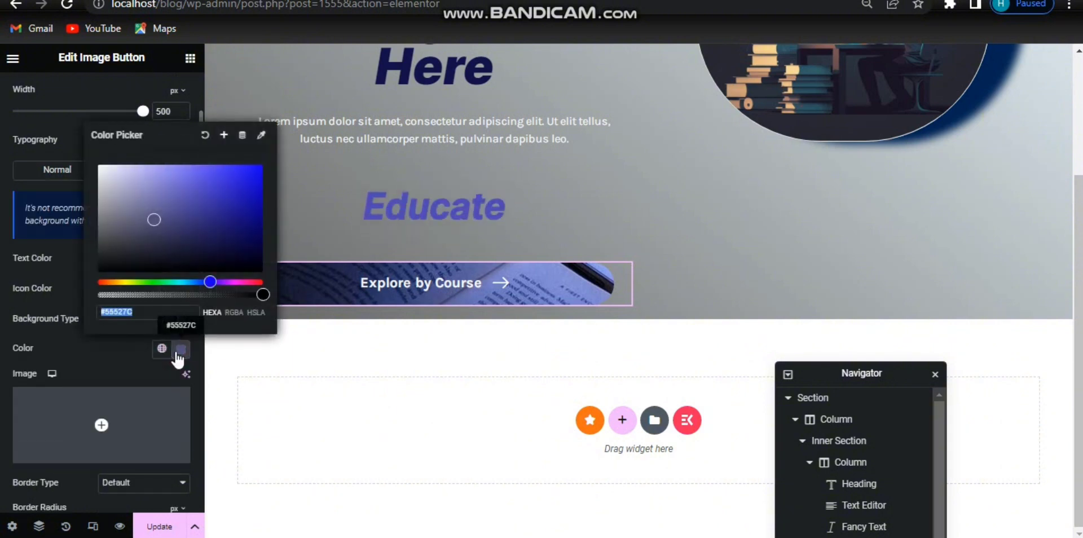
{"action": "type", "text": "#0202021F"}
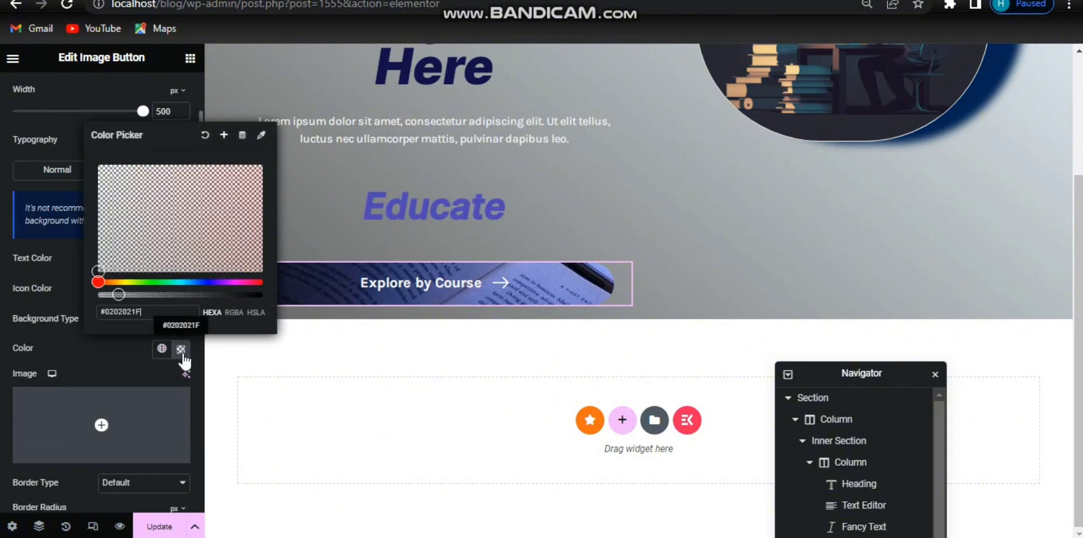
{"action": "left_click", "coordinate": [182, 353]}
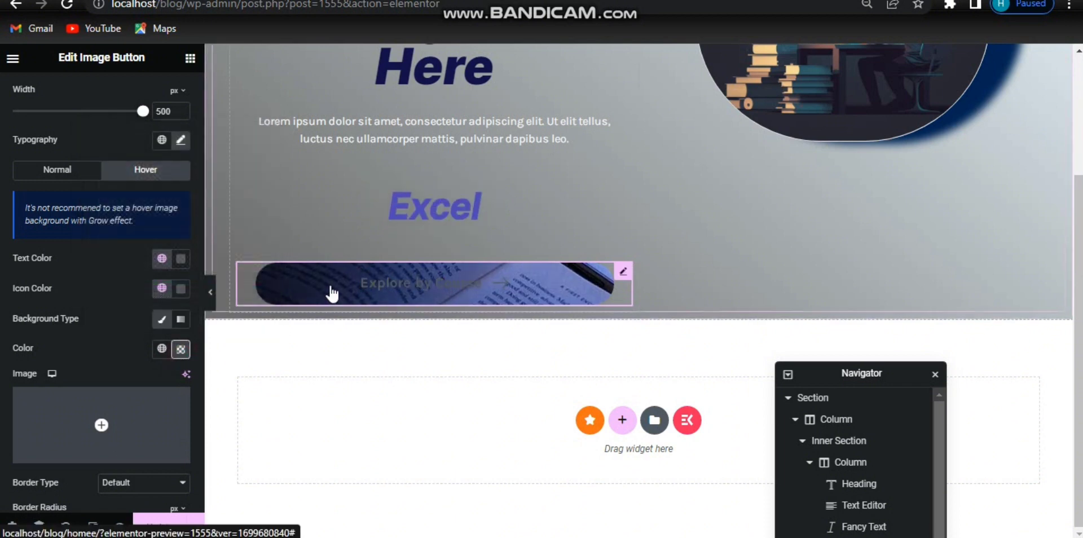
Step: Set the button's hover text color and hover icon color to white
{"action": "left_click", "coordinate": [180, 258]}
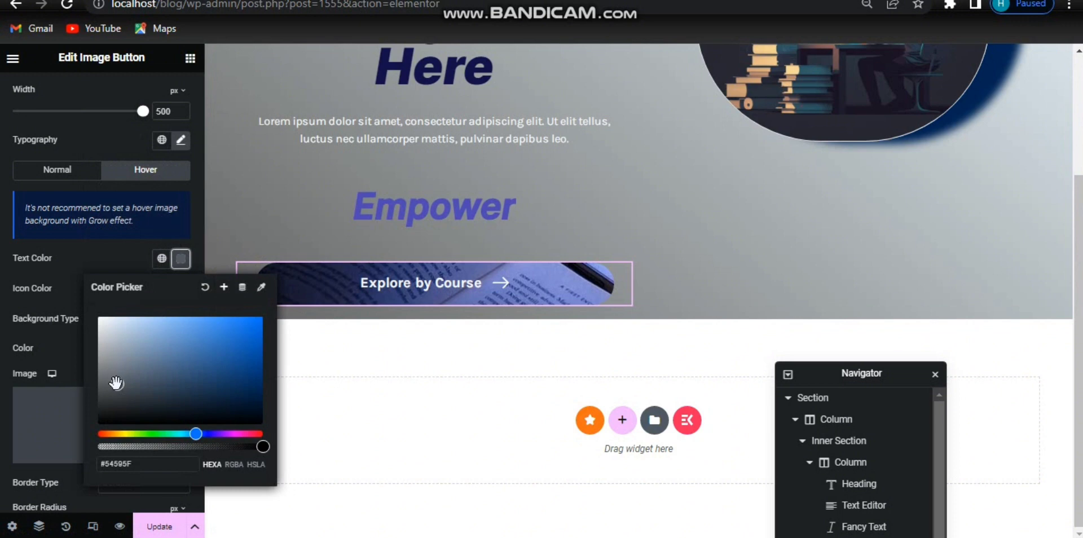
{"action": "left_click_drag", "start_coordinate": [83, 310], "coordinate": [82, 305]}
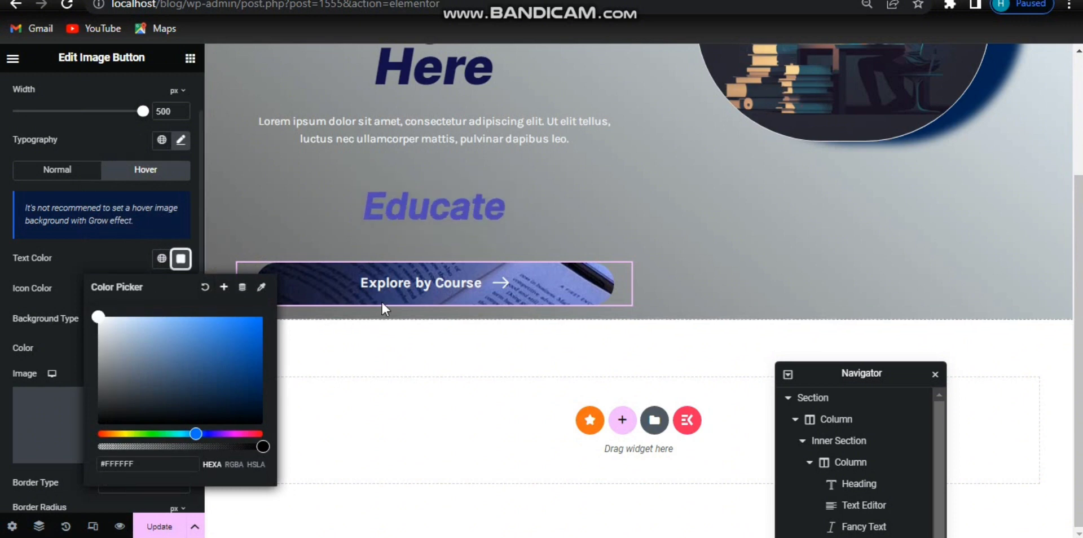
{"action": "left_click", "coordinate": [180, 259]}
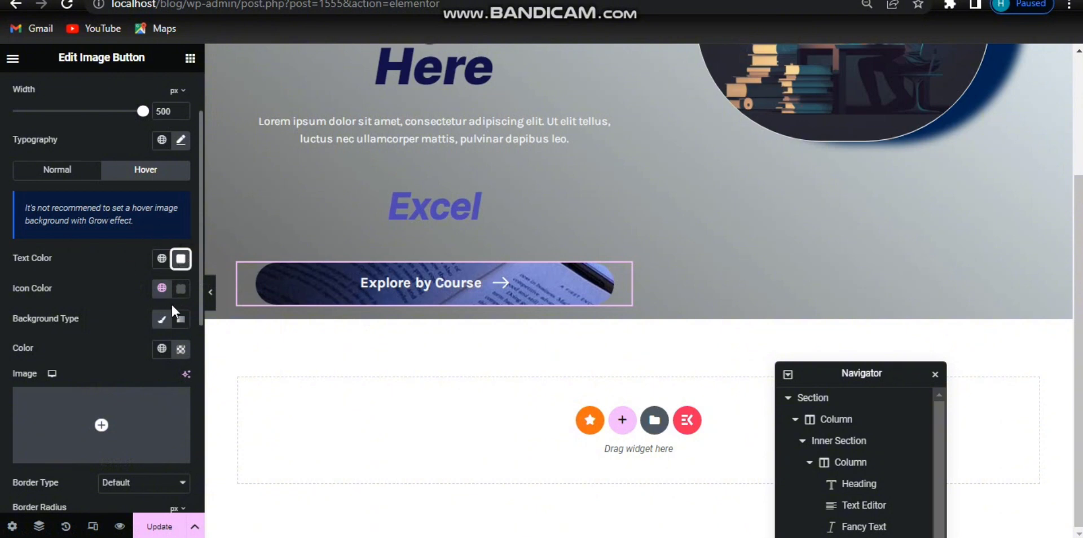
{"action": "left_click", "coordinate": [181, 289]}
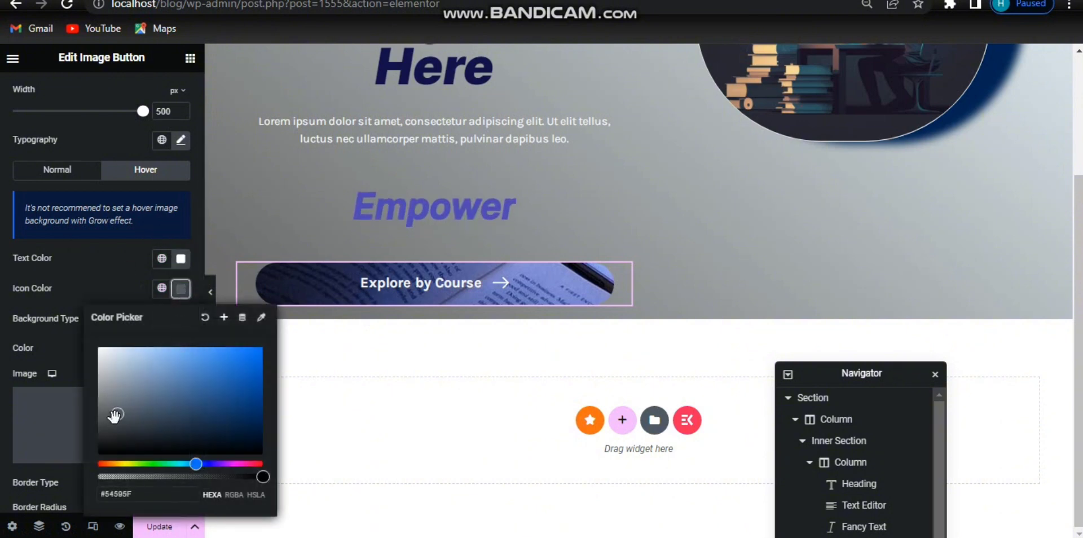
{"action": "left_click", "coordinate": [92, 351]}
{"action": "left_click", "coordinate": [181, 289]}
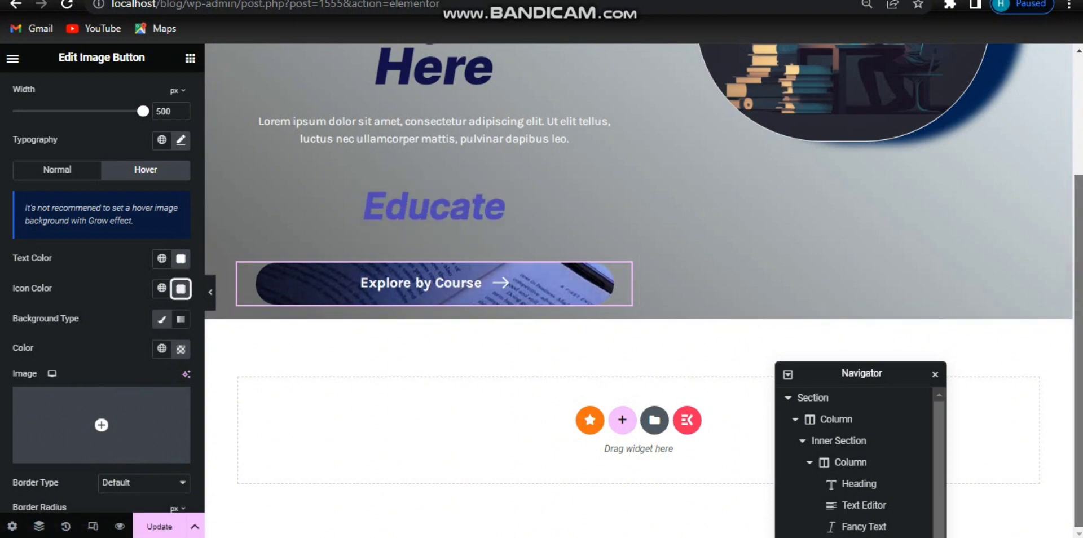
{"action": "scroll", "coordinate": [638, 282], "scroll_direction": "up", "scroll_amount": 2}
{"action": "scroll", "coordinate": [638, 282], "scroll_direction": "down", "scroll_amount": 2}
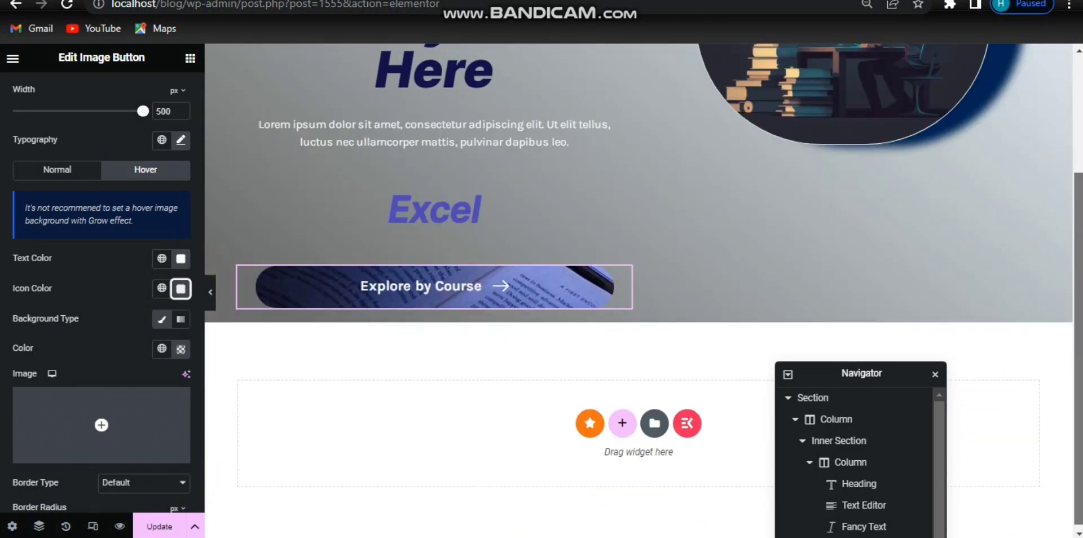
Step: Unlink the inner section's padding values and set its top padding to 25 px
{"action": "scroll", "coordinate": [1048, 112], "scroll_direction": "up", "scroll_amount": 3}
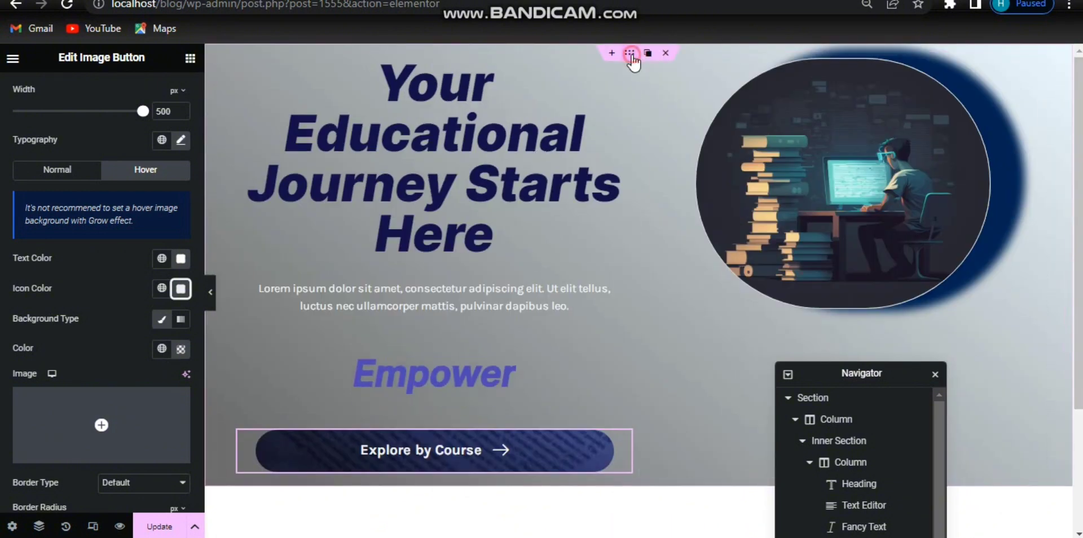
{"action": "left_click", "coordinate": [361, 45]}
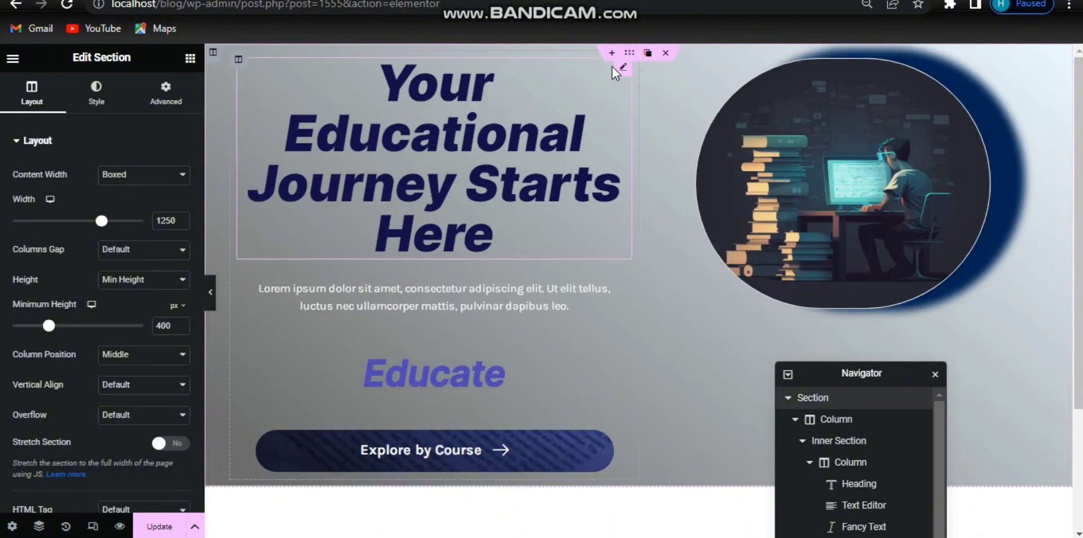
{"action": "left_click", "coordinate": [829, 443]}
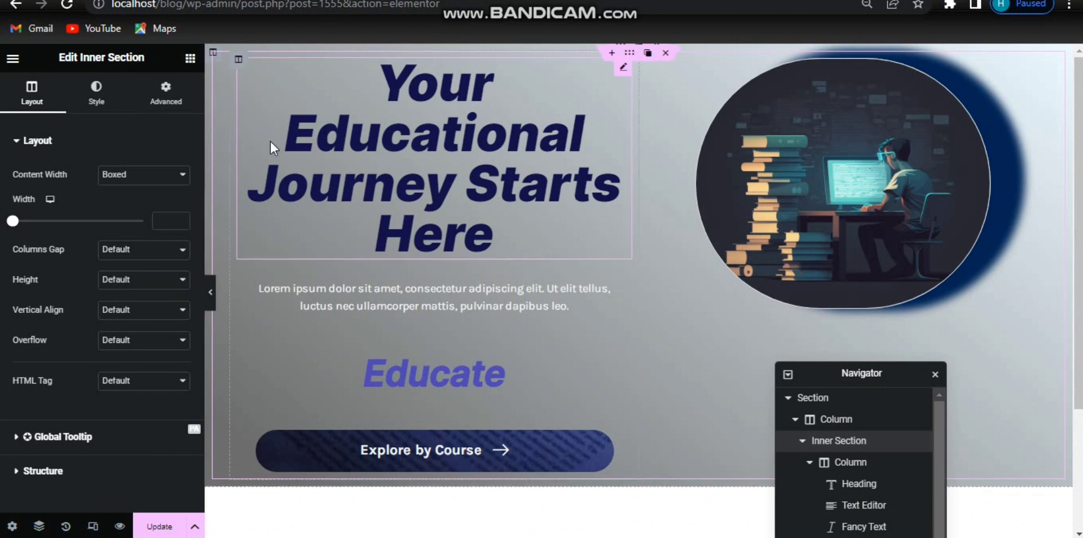
{"action": "left_click", "coordinate": [169, 102]}
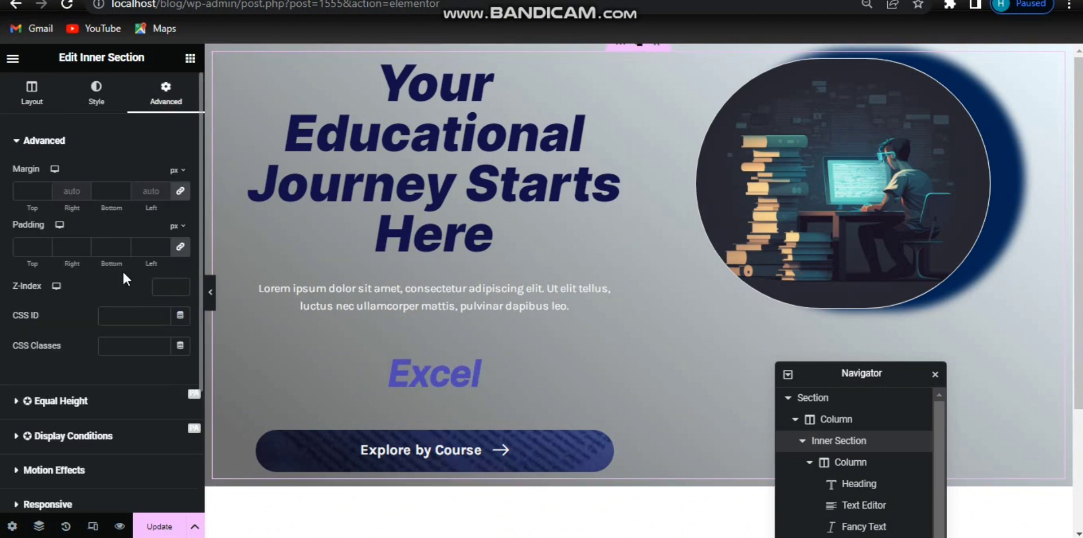
{"action": "left_click", "coordinate": [181, 247]}
{"action": "left_click", "coordinate": [24, 248]}
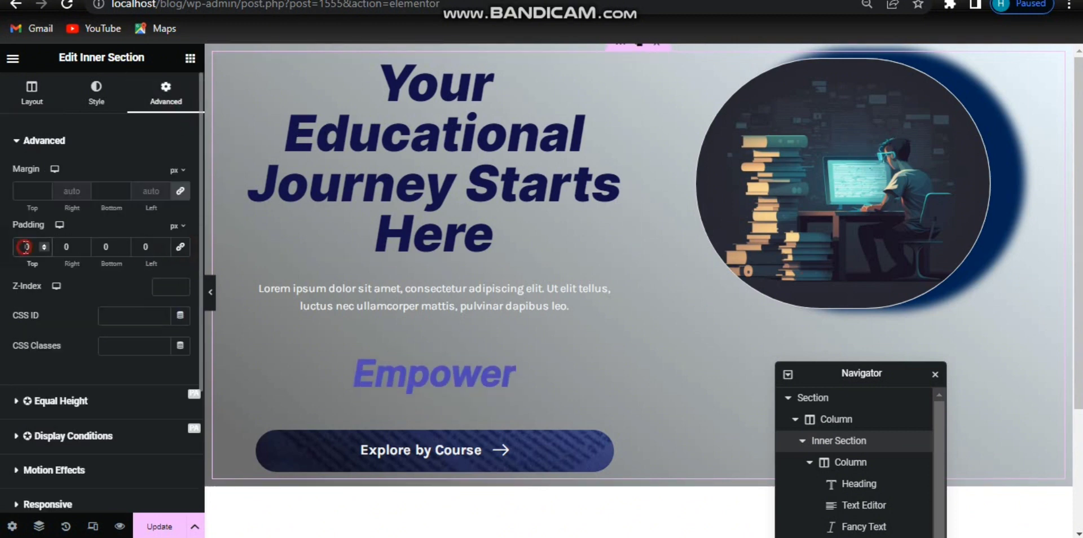
{"action": "type", "text": "25"}
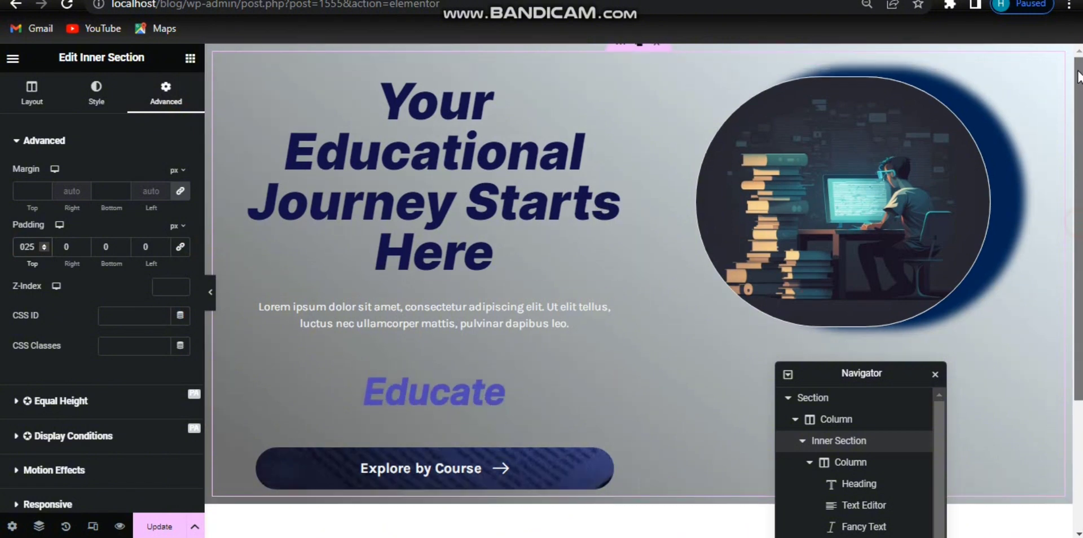
Step: Set the outer section's top padding to 130 px, leaving the other sides at 0
{"action": "left_click", "coordinate": [823, 400]}
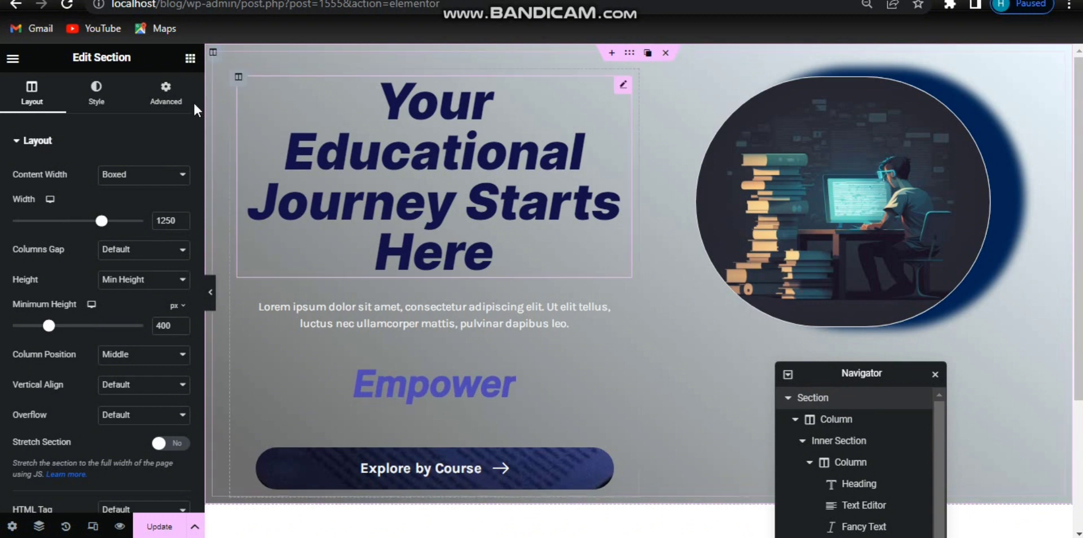
{"action": "left_click", "coordinate": [170, 107]}
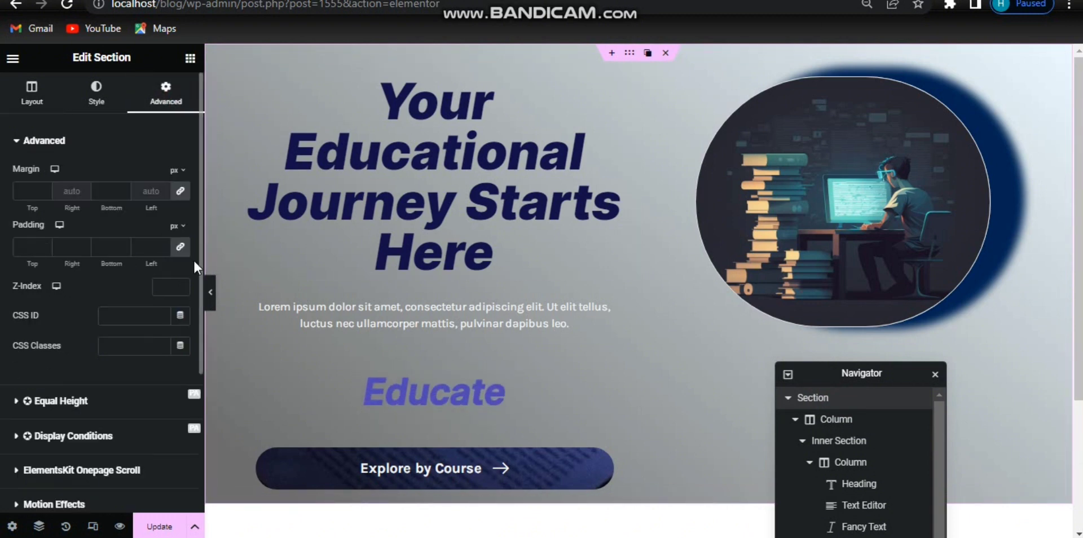
{"action": "left_click", "coordinate": [25, 248]}
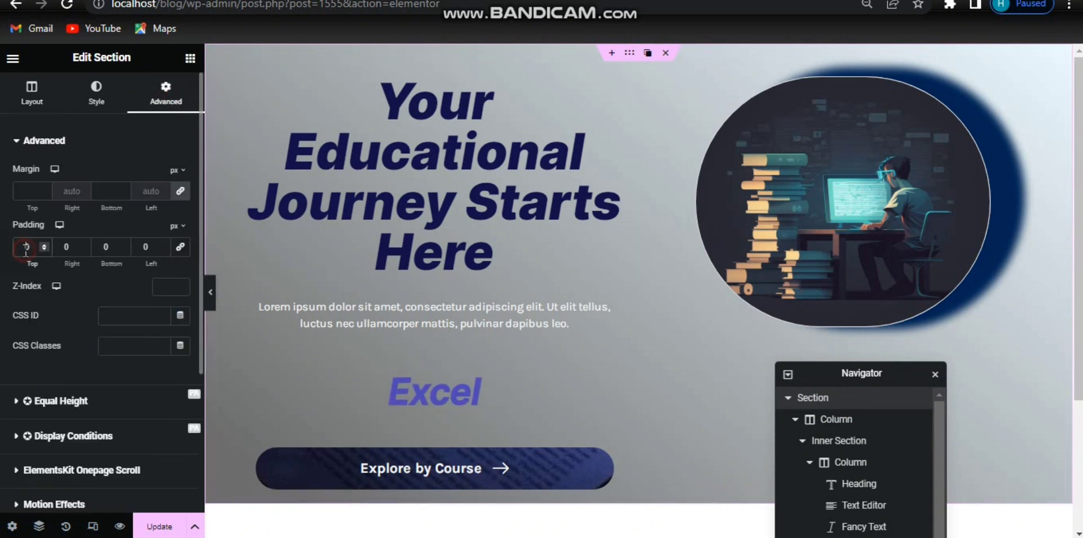
{"action": "type", "text": "1300"}
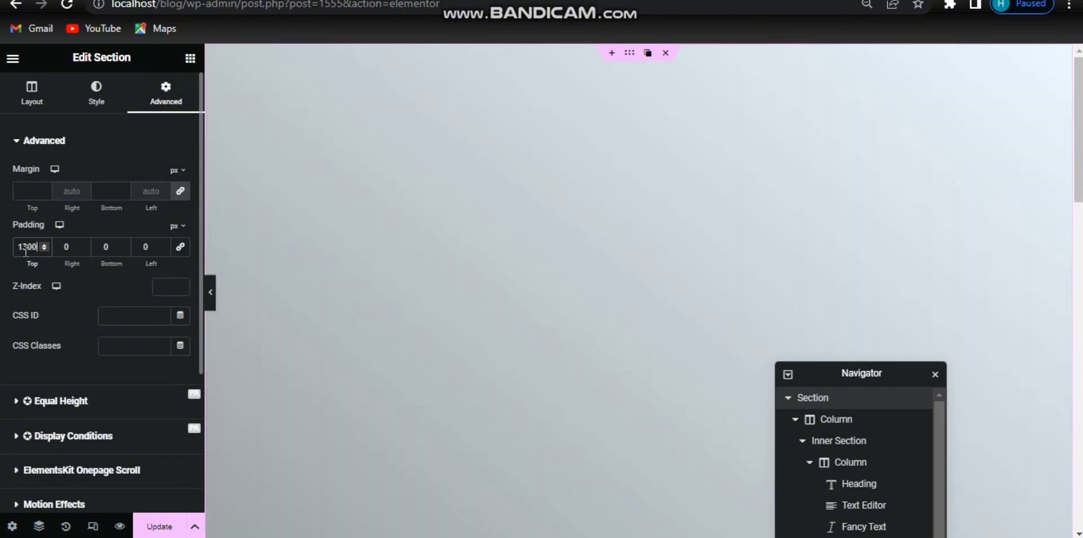
{"action": "key", "text": "BackSpace"}
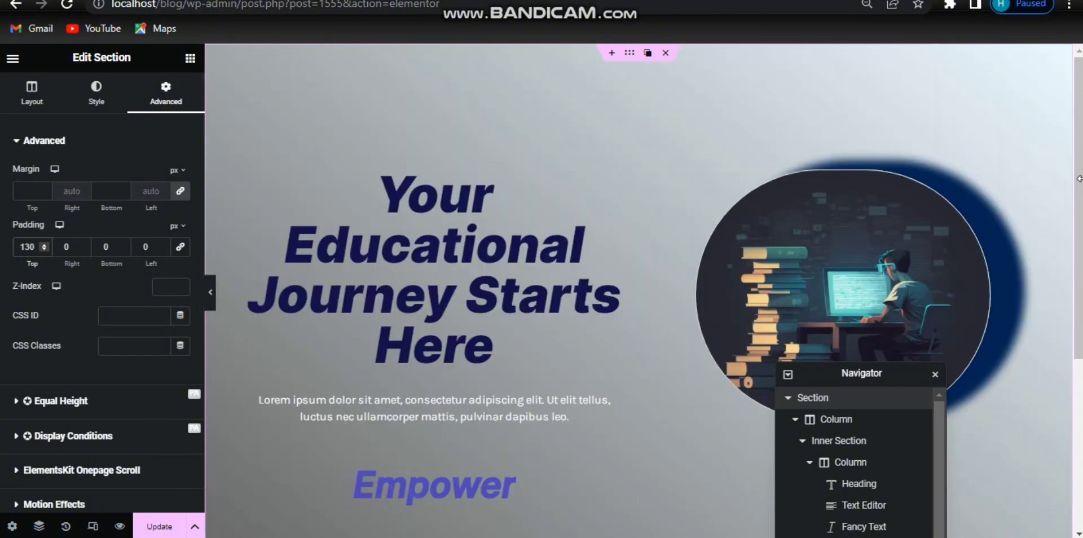
Step: Set the outer section's bottom padding to 20 px
{"action": "left_click_drag", "start_coordinate": [1079, 179], "coordinate": [1079, 277]}
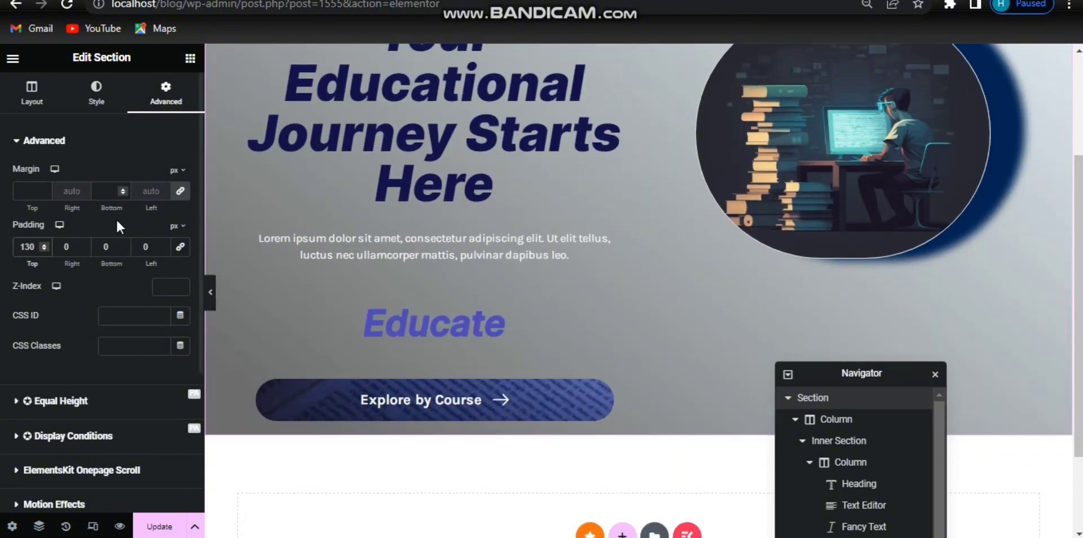
{"action": "left_click", "coordinate": [105, 248]}
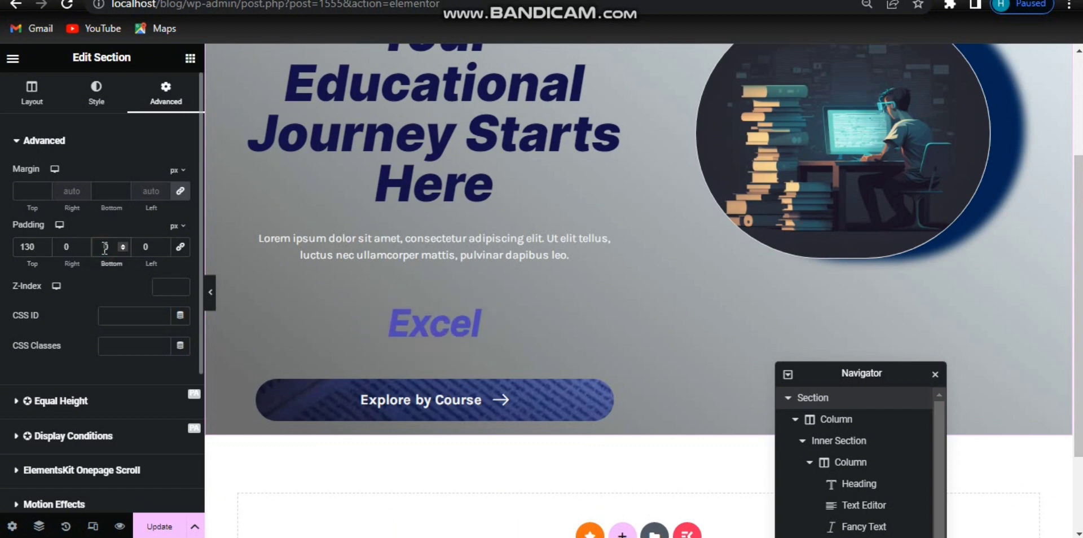
{"action": "type", "text": "3"}
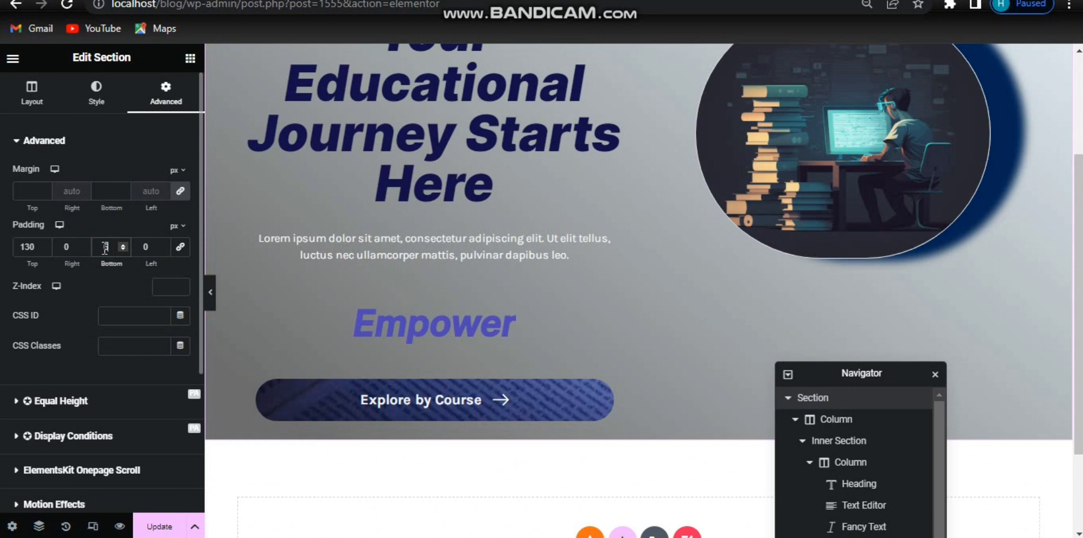
{"action": "type", "text": "0"}
{"action": "key", "text": "Up"}
{"action": "key", "text": "Up"}
{"action": "key", "text": "Up"}
{"action": "key", "text": "Up"}
{"action": "key", "text": "Up"}
{"action": "key", "text": "Up"}
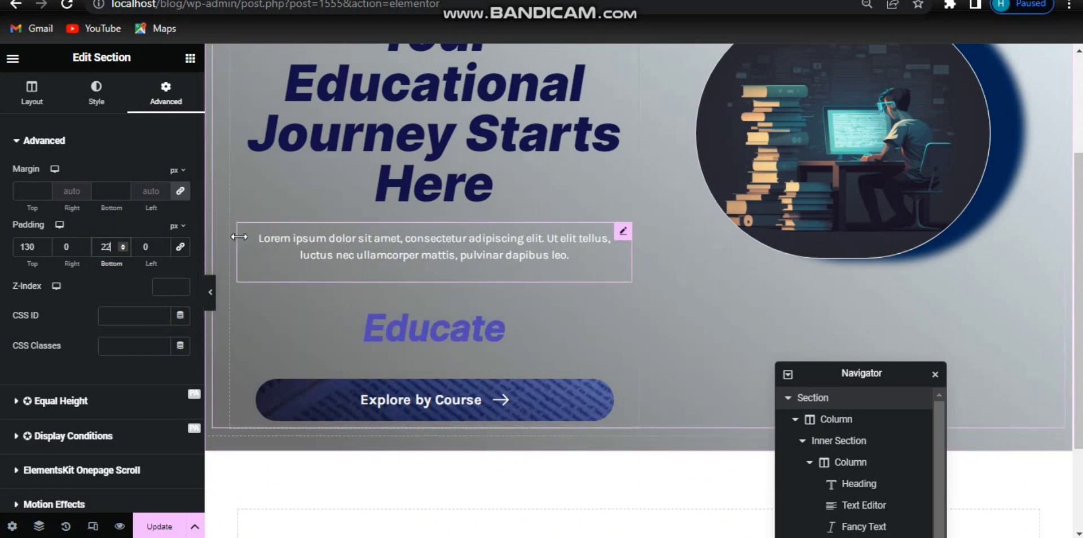
{"action": "key", "text": "Down"}
{"action": "key", "text": "Down"}
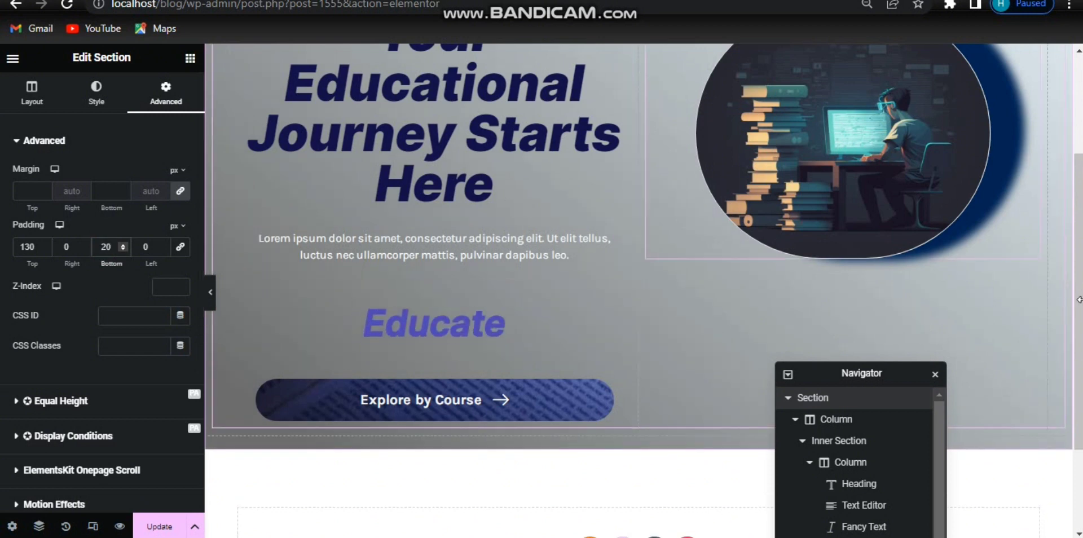
{"action": "scroll", "coordinate": [1065, 58], "scroll_direction": "up", "scroll_amount": 3}
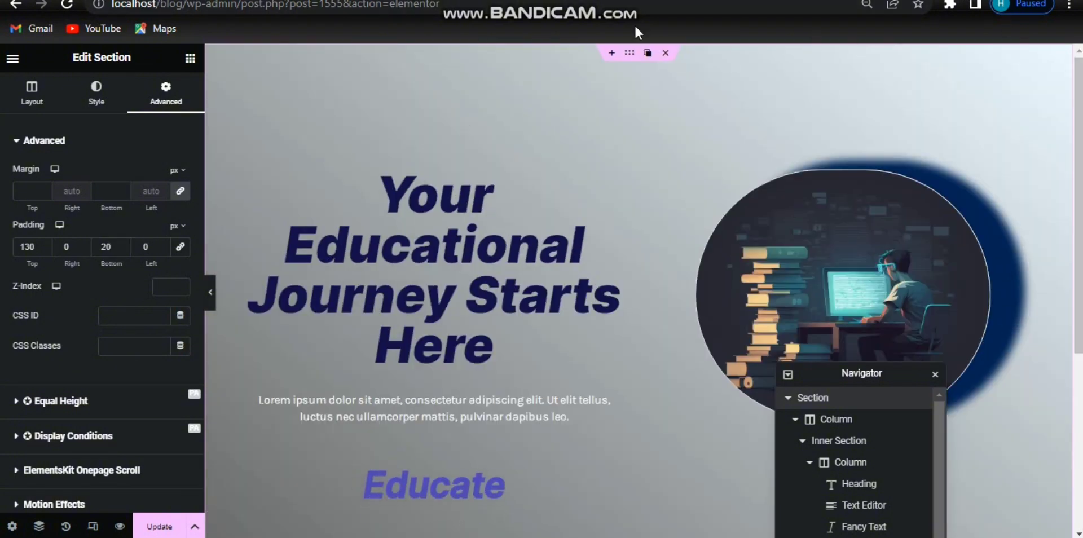
Step: Add a Waves Brush shape divider to the top of the outer section
{"action": "left_click", "coordinate": [629, 56]}
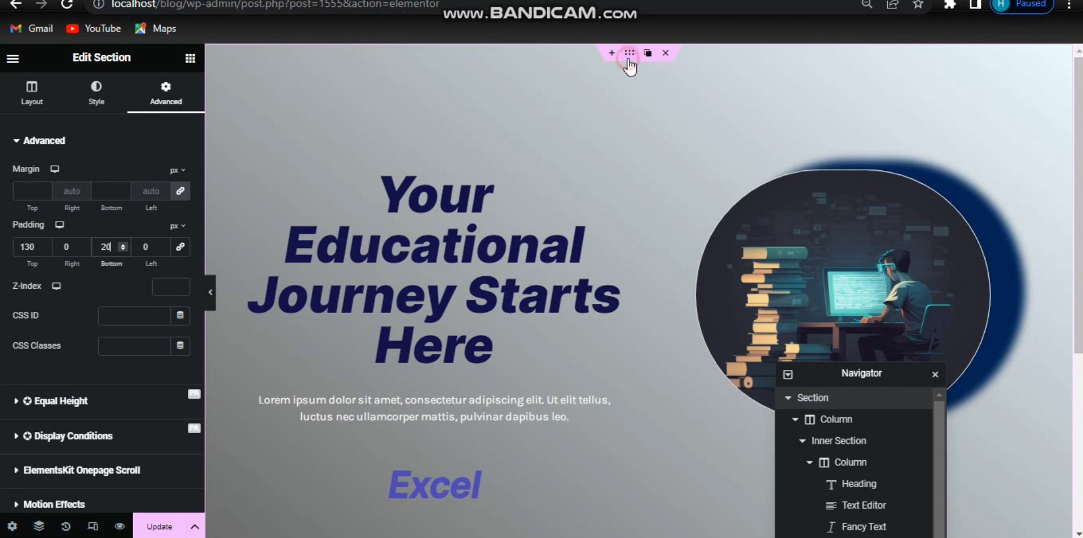
{"action": "left_click", "coordinate": [102, 96]}
{"action": "left_click", "coordinate": [80, 143]}
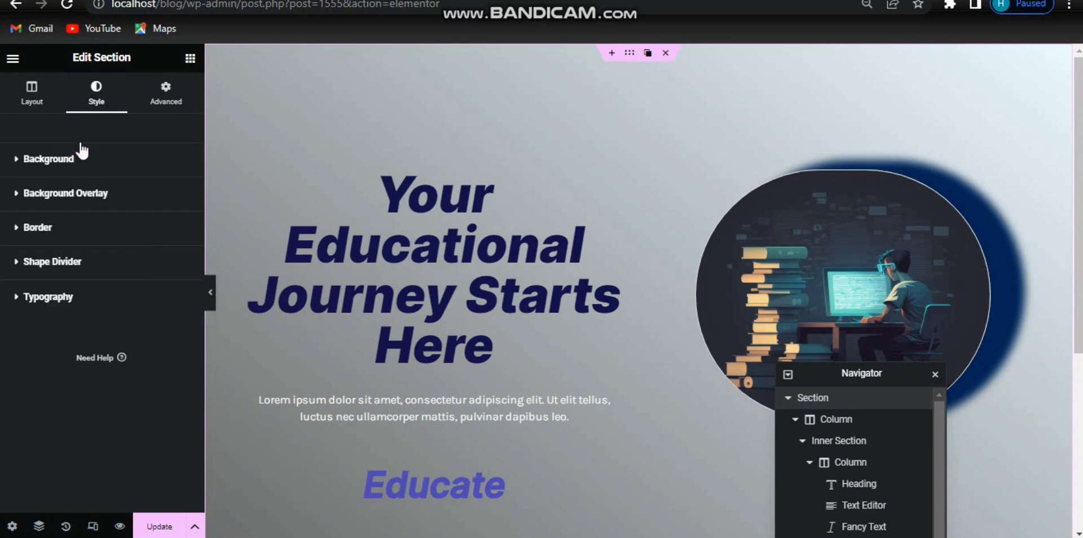
{"action": "left_click", "coordinate": [76, 255]}
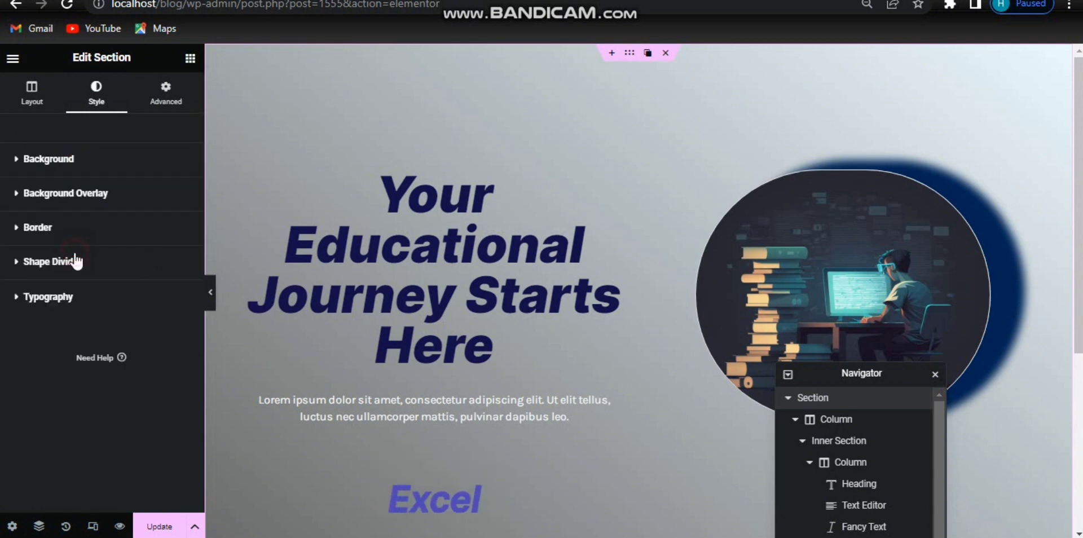
{"action": "left_click", "coordinate": [43, 262]}
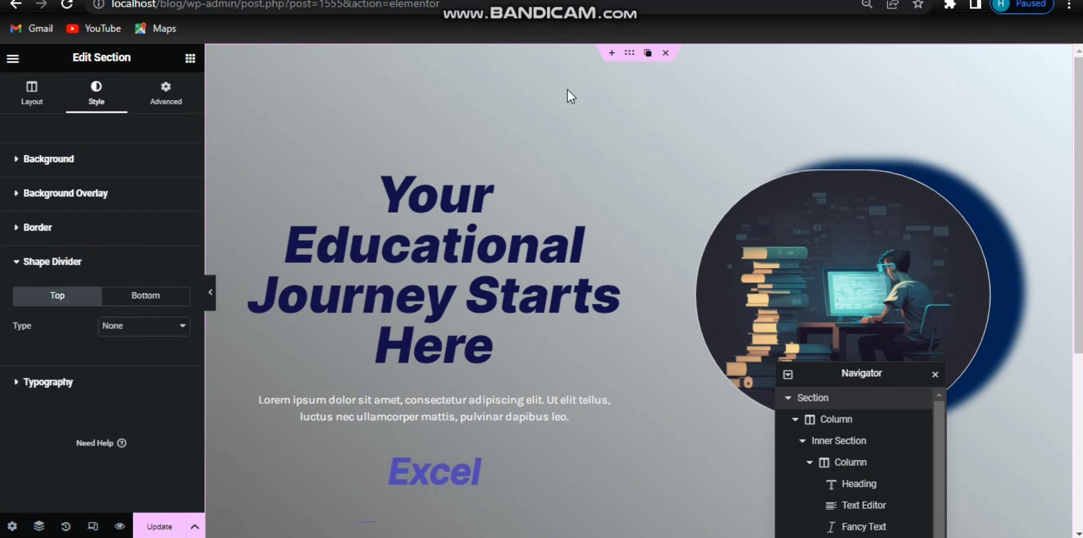
{"action": "left_click", "coordinate": [138, 330]}
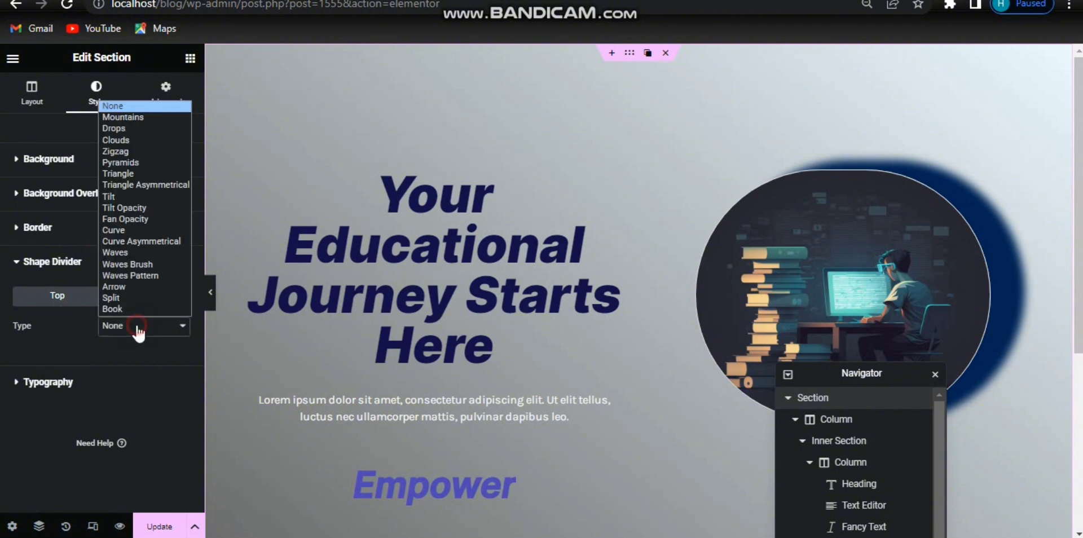
{"action": "left_click", "coordinate": [136, 267]}
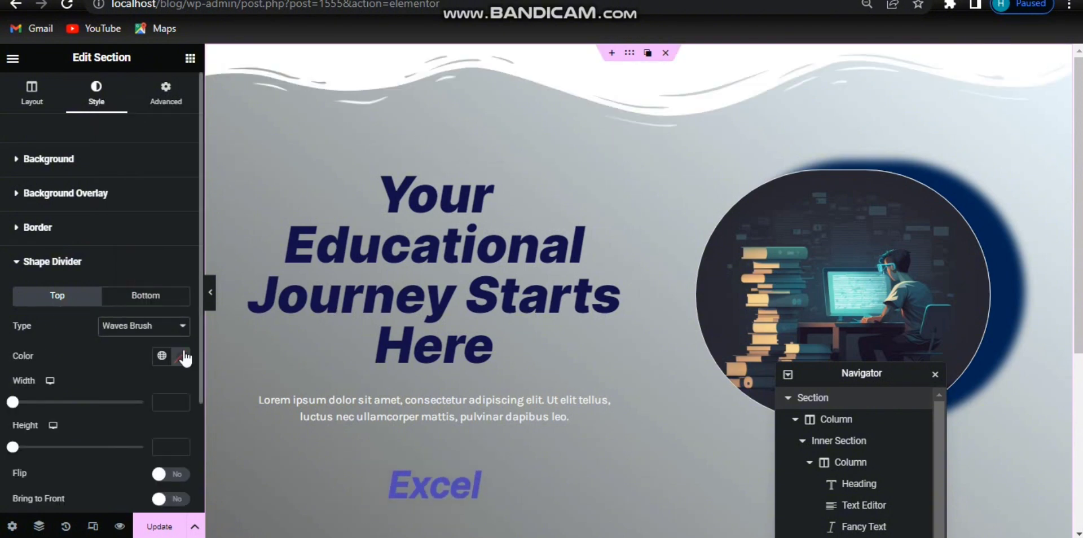
Step: Set the top shape divider's color to #FFFFFF6B, its width to 114 and its height to 142
{"action": "left_click", "coordinate": [185, 357]}
{"action": "type", "text": "#FFFFFF6B"}
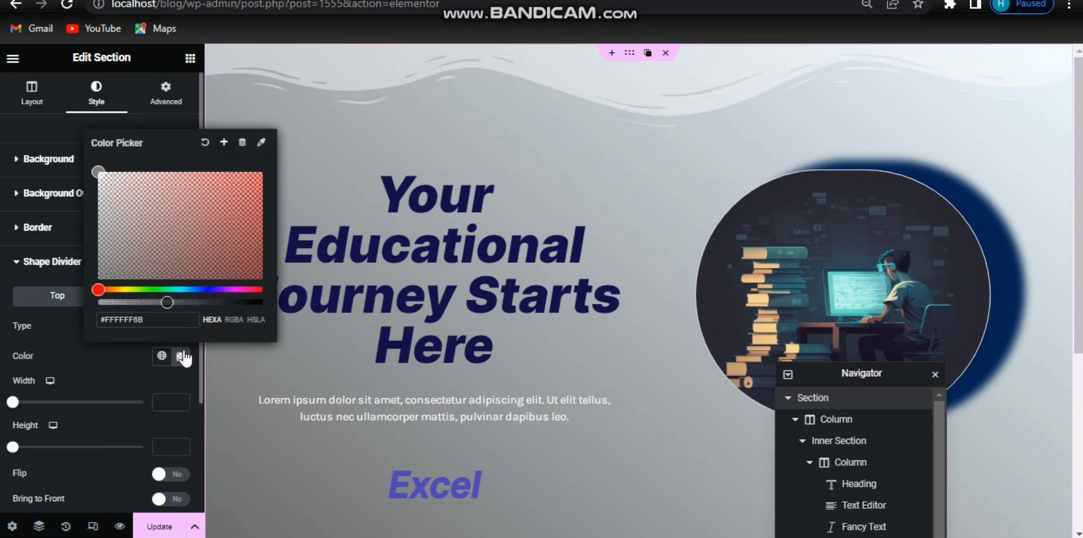
{"action": "left_click", "coordinate": [185, 357]}
{"action": "mouse_move", "coordinate": [26, 404]}
{"action": "left_mouse_down"}
{"action": "mouse_move", "coordinate": [42, 402]}
{"action": "mouse_move", "coordinate": [22, 403]}
{"action": "left_mouse_up"}
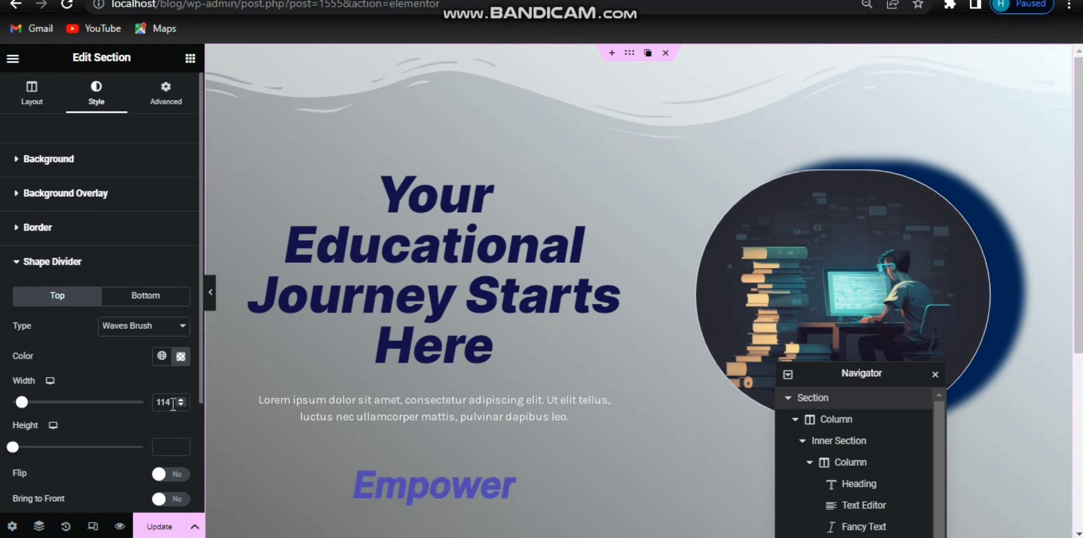
{"action": "left_click", "coordinate": [168, 441]}
{"action": "type", "text": "142"}
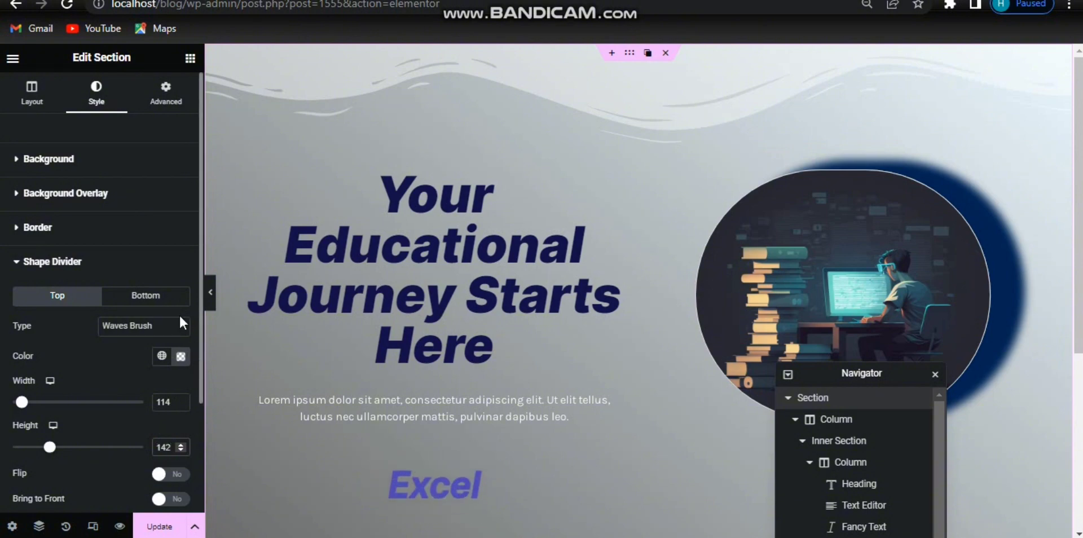
Step: Add a Waves Brush shape divider to the bottom of the section, with width 100 and height 66
{"action": "scroll", "coordinate": [1079, 181], "scroll_direction": "down", "scroll_amount": 3}
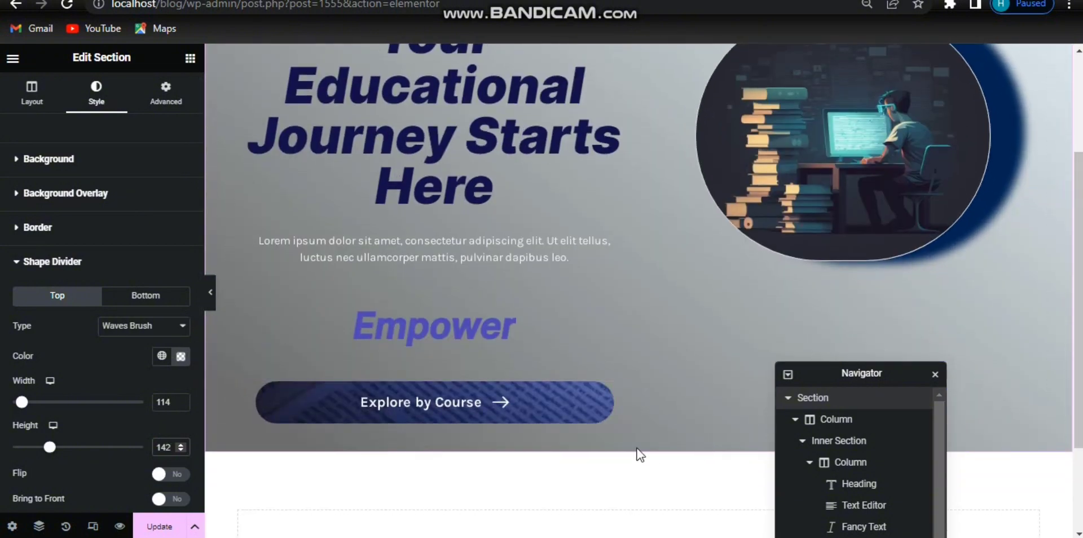
{"action": "left_click", "coordinate": [141, 298]}
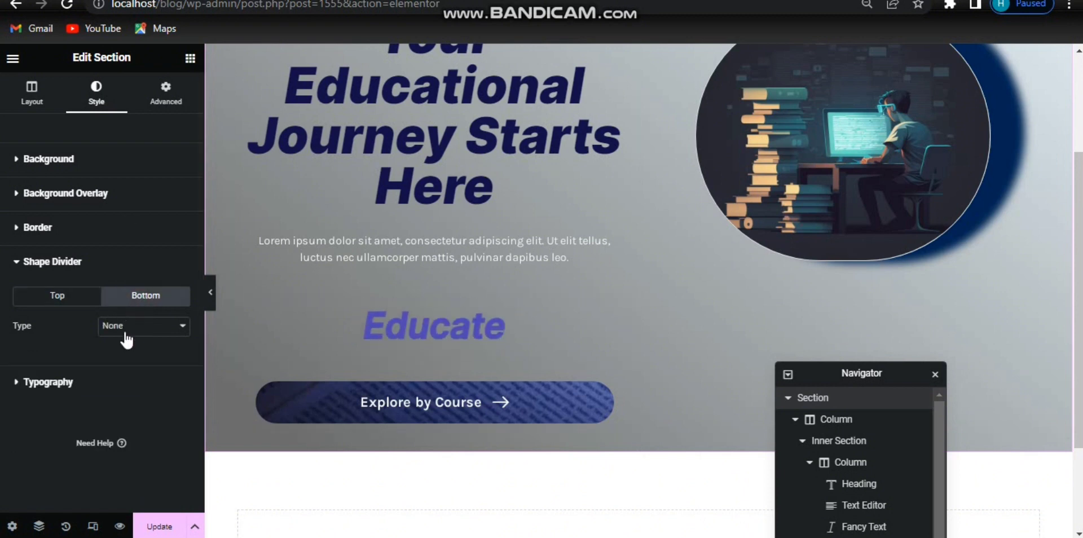
{"action": "left_click", "coordinate": [134, 333]}
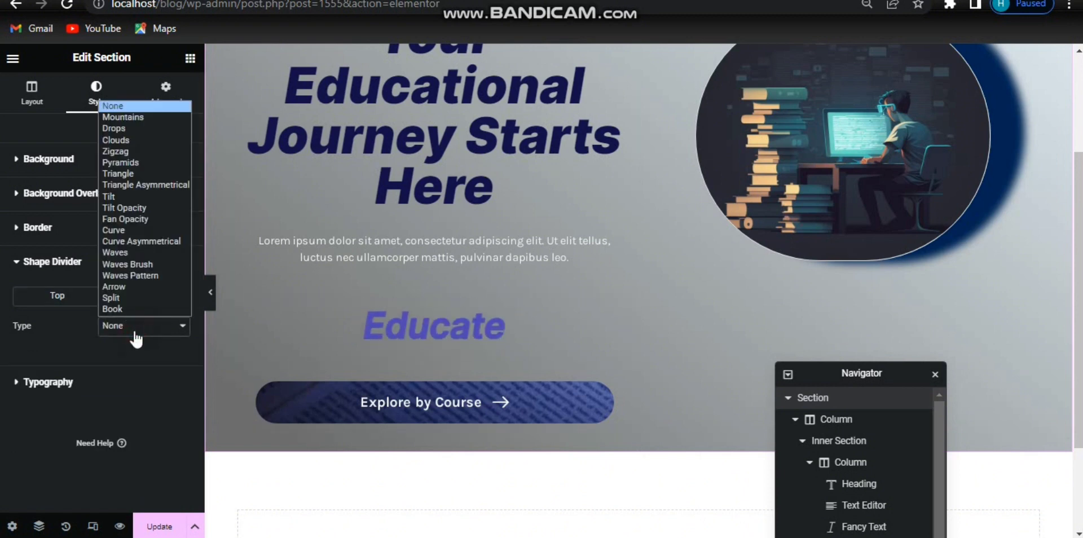
{"action": "left_click", "coordinate": [140, 265]}
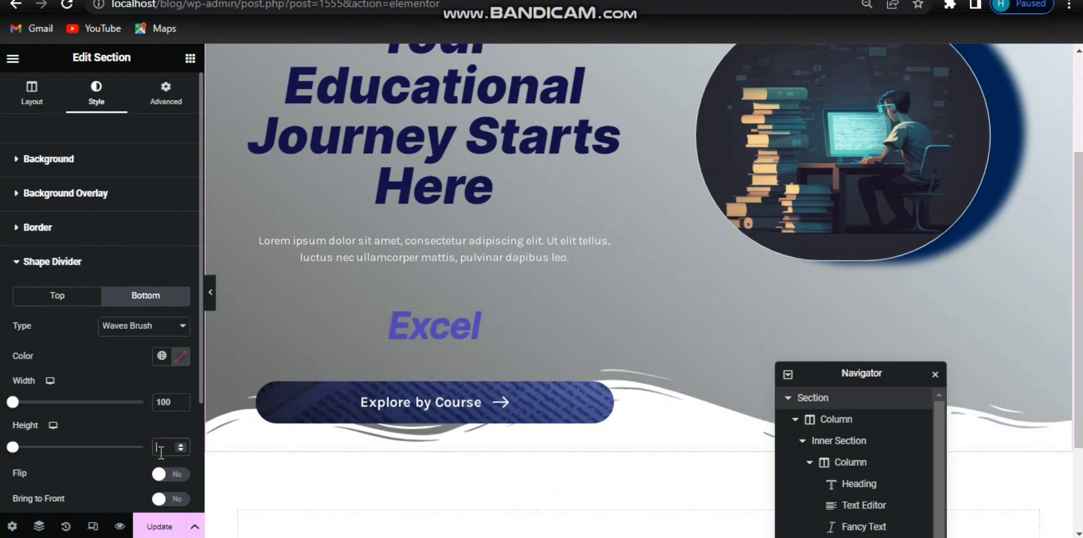
{"action": "type", "text": "66"}
{"action": "left_click_drag", "start_coordinate": [1078, 333], "coordinate": [1068, 241]}
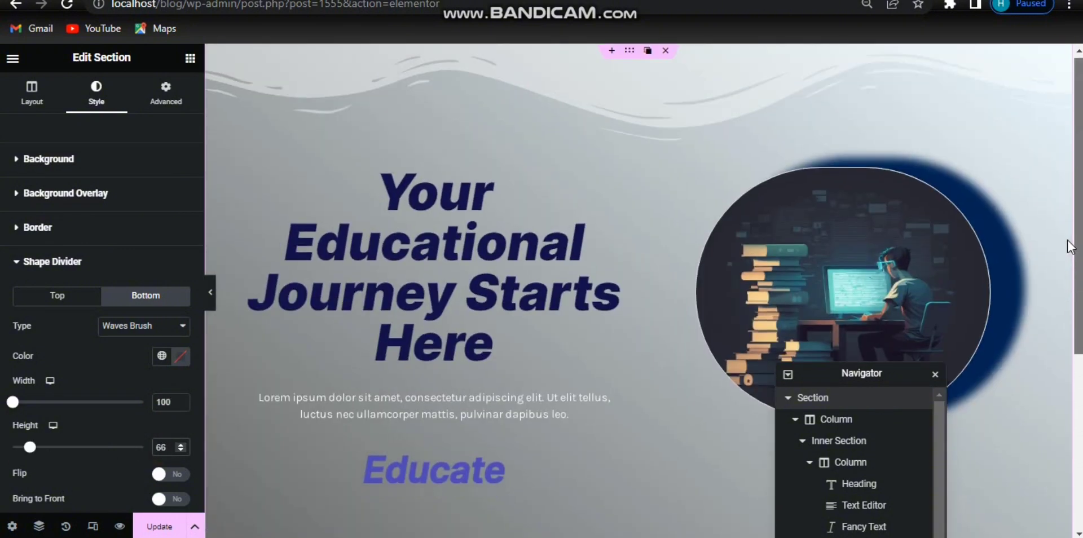
Step: Set the width of the rounded hero image to 75%
{"action": "scroll", "coordinate": [925, 239], "scroll_direction": "down", "scroll_amount": 1}
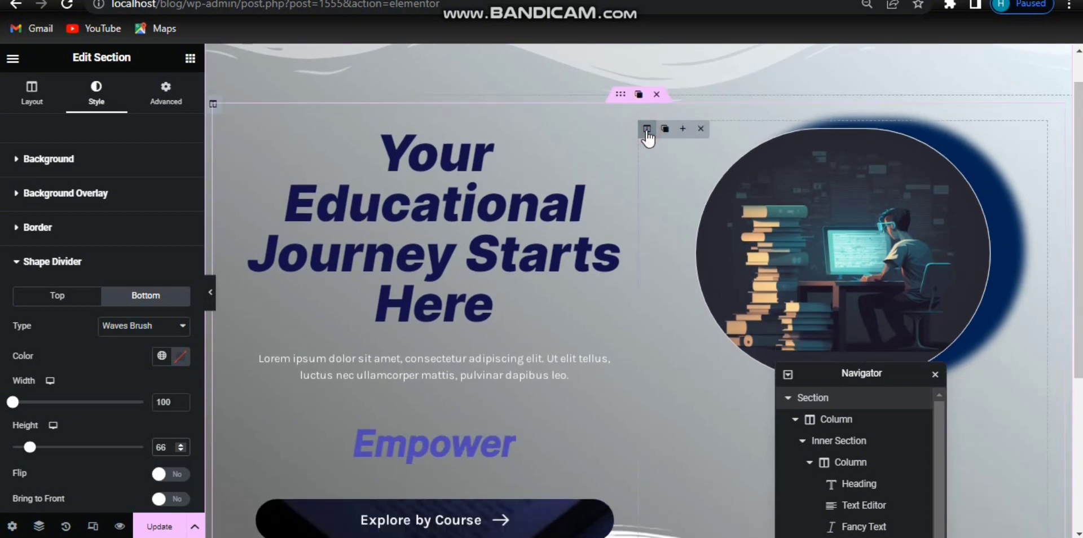
{"action": "left_click", "coordinate": [647, 130]}
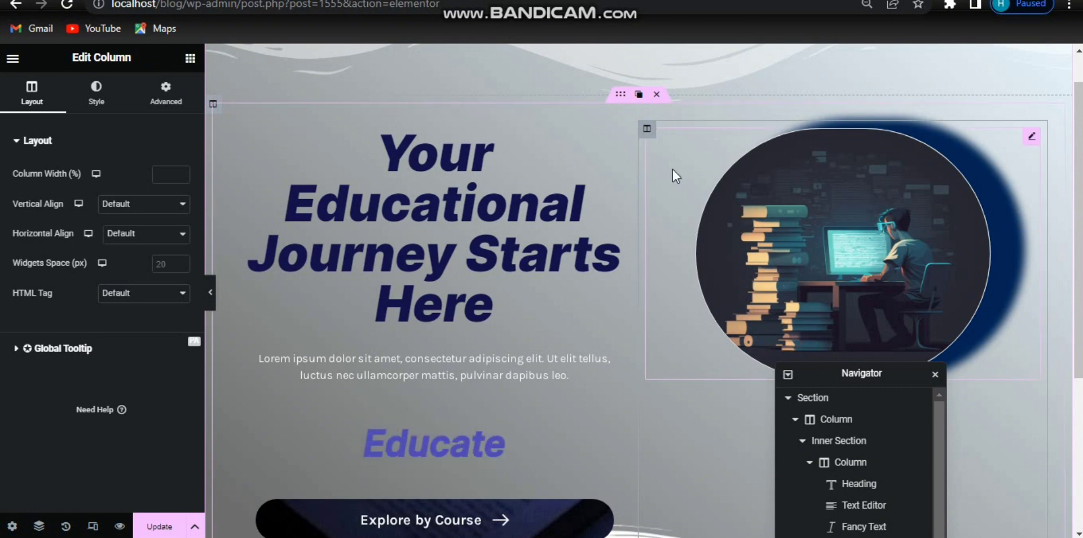
{"action": "mouse_move", "coordinate": [649, 135]}
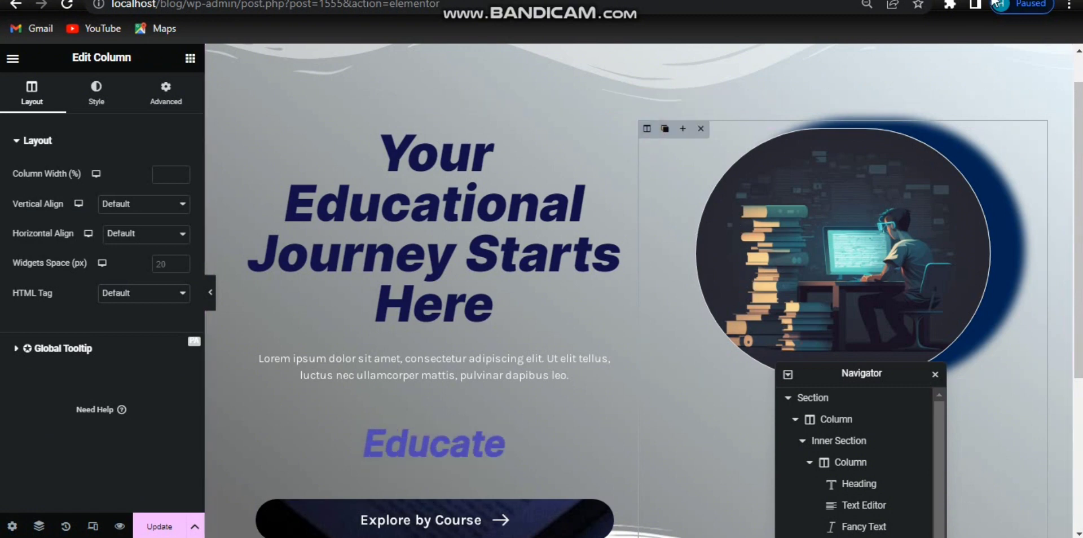
{"action": "left_click", "coordinate": [830, 248]}
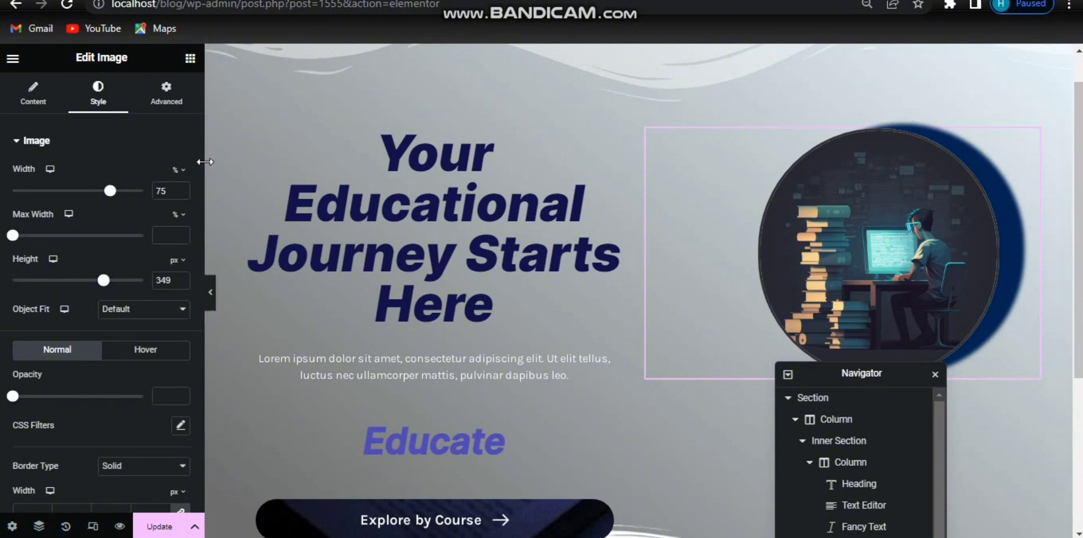
{"action": "mouse_move", "coordinate": [112, 194]}
{"action": "left_mouse_down"}
{"action": "mouse_move", "coordinate": [103, 193]}
{"action": "mouse_move", "coordinate": [112, 196]}
{"action": "left_mouse_up"}
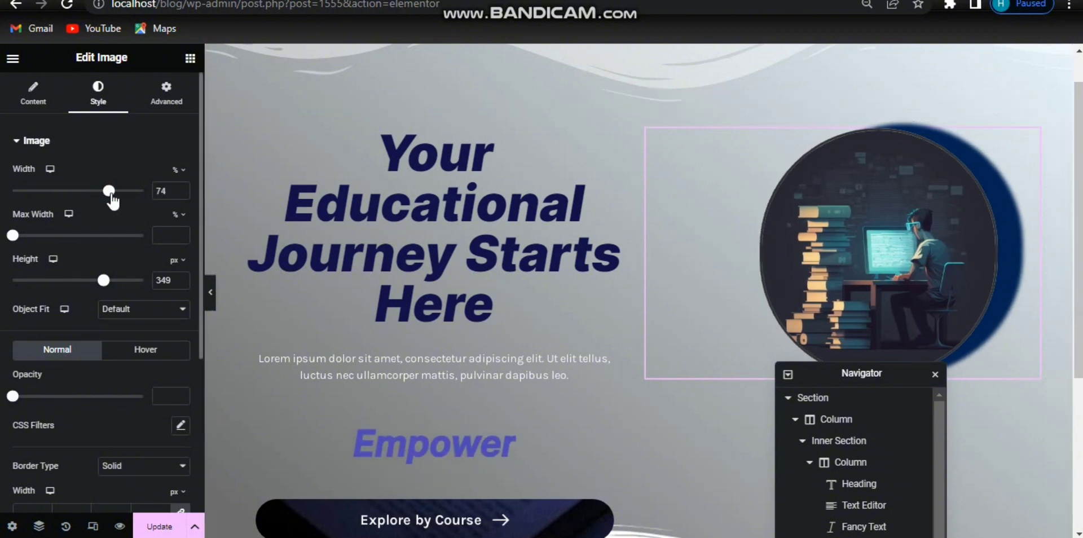
{"action": "key", "text": "Up"}
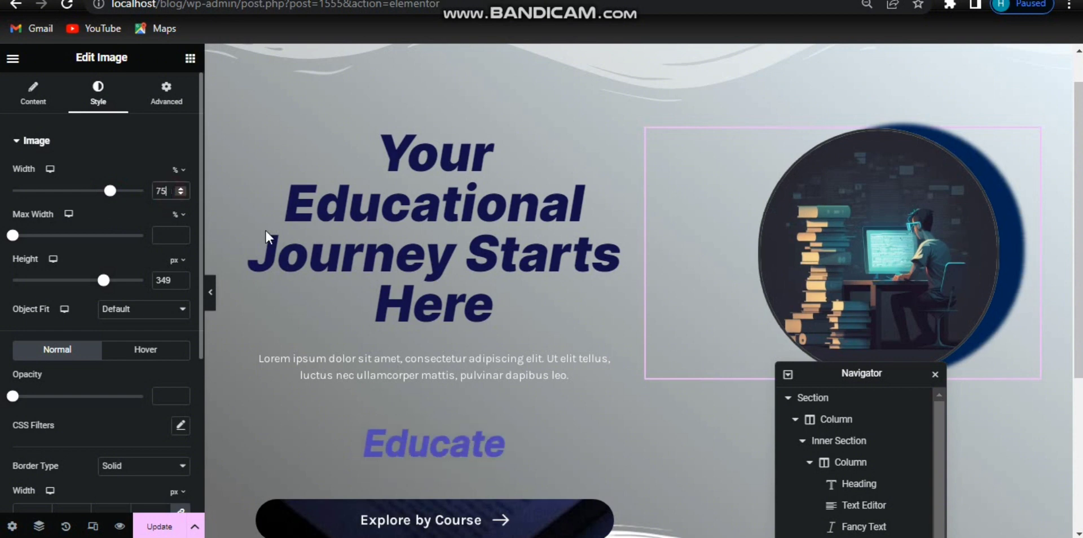
Step: Insert a single-column inner section directly below the Explore by Course button's inner section
{"action": "left_click_drag", "start_coordinate": [1079, 186], "coordinate": [1080, 335]}
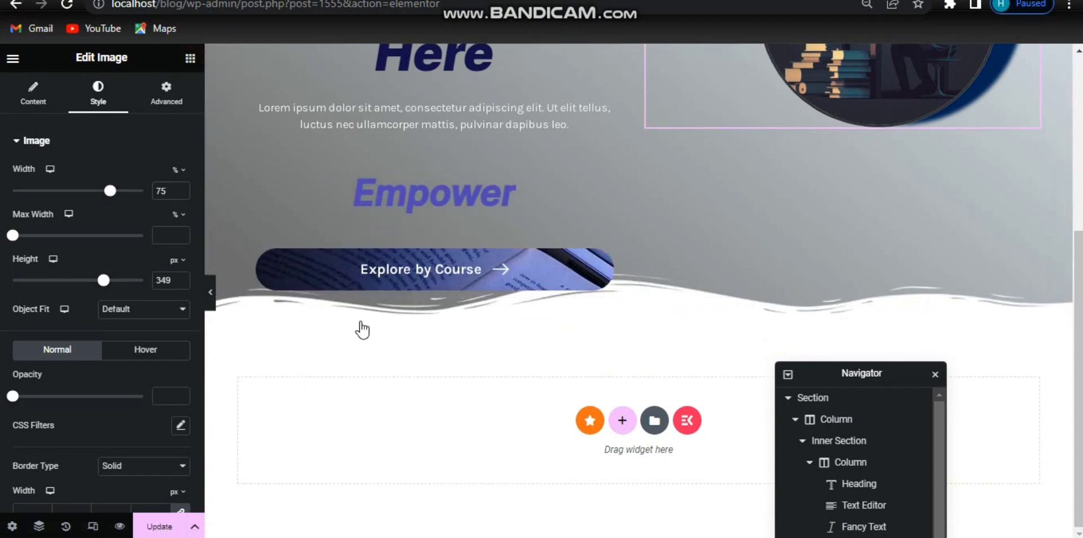
{"action": "left_click", "coordinate": [279, 335]}
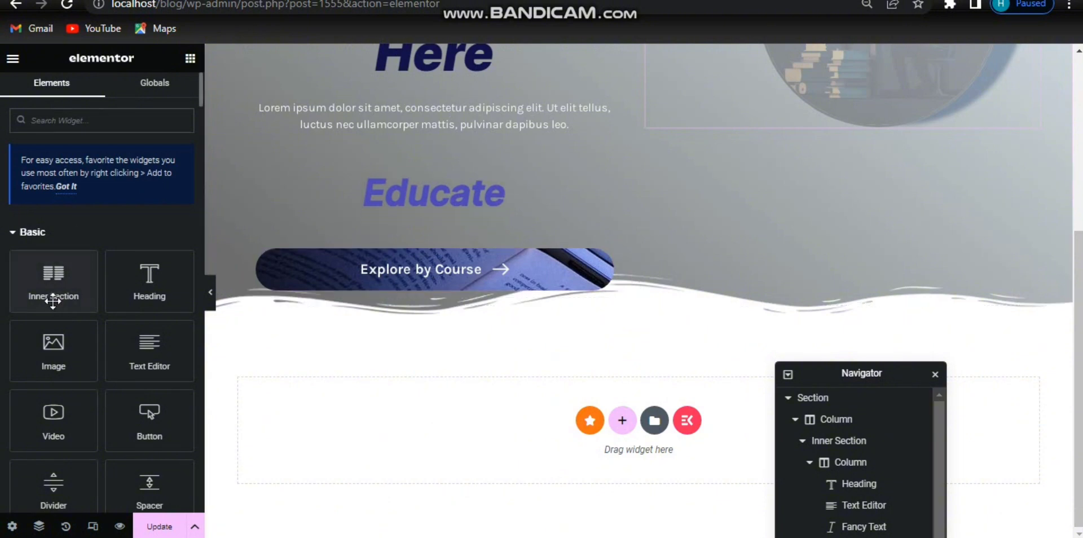
{"action": "left_click_drag", "start_coordinate": [53, 301], "coordinate": [533, 293]}
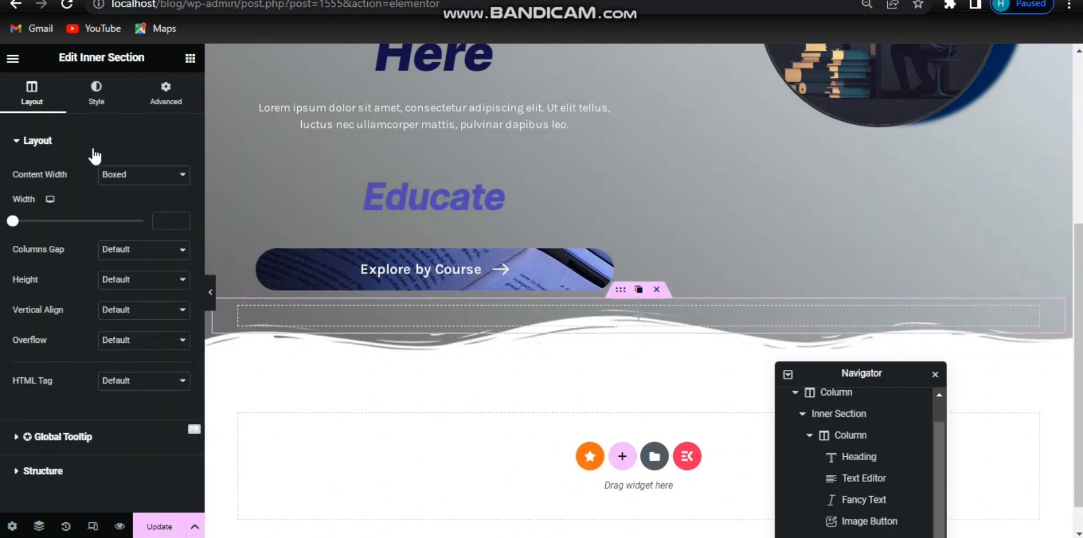
Step: Search the widgets for "counter" and place a Counter widget in the new empty inner section
{"action": "left_click", "coordinate": [190, 58]}
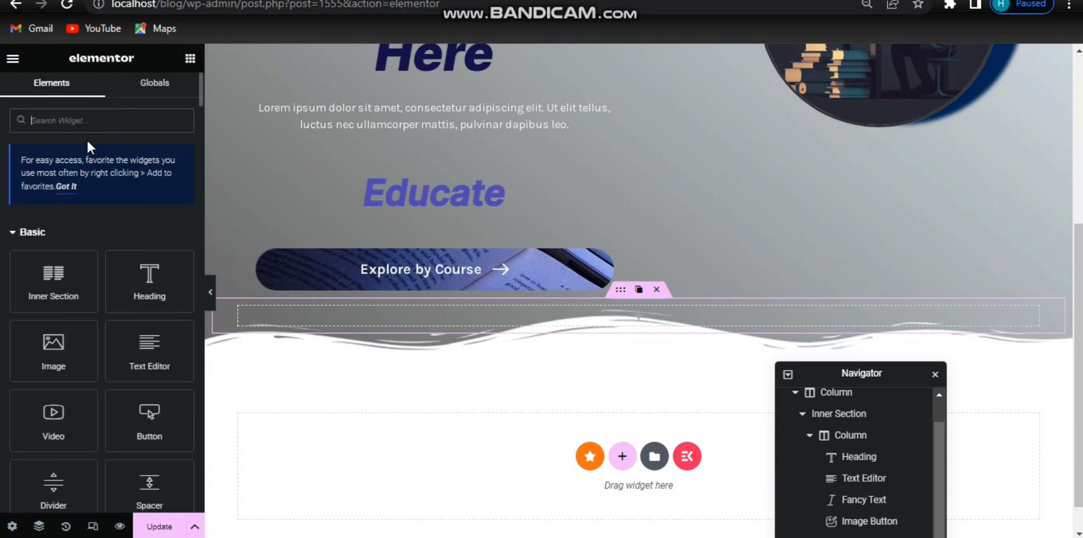
{"action": "left_click", "coordinate": [92, 125]}
{"action": "type", "text": "counter"}
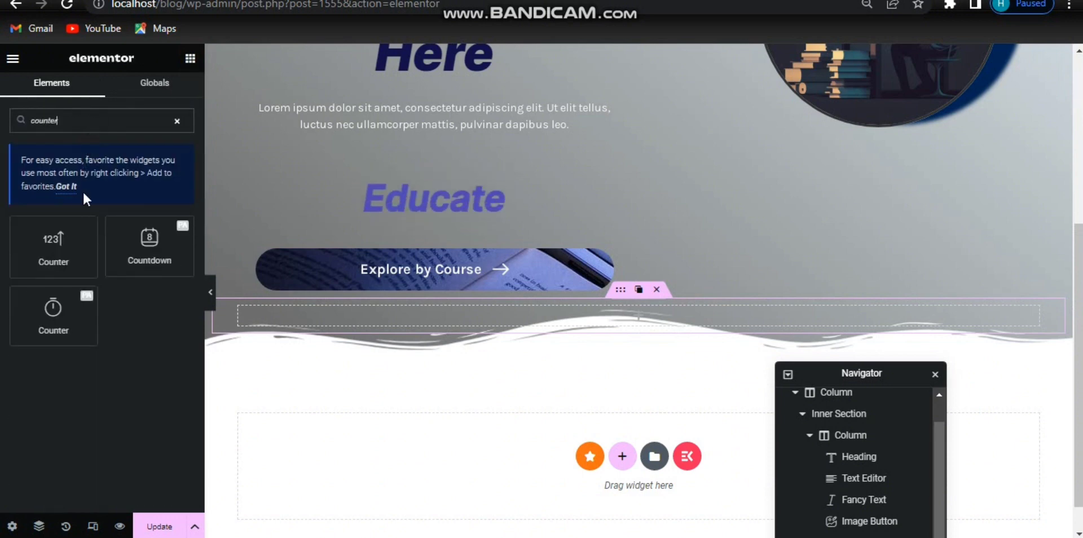
{"action": "left_click_drag", "start_coordinate": [70, 252], "coordinate": [449, 317]}
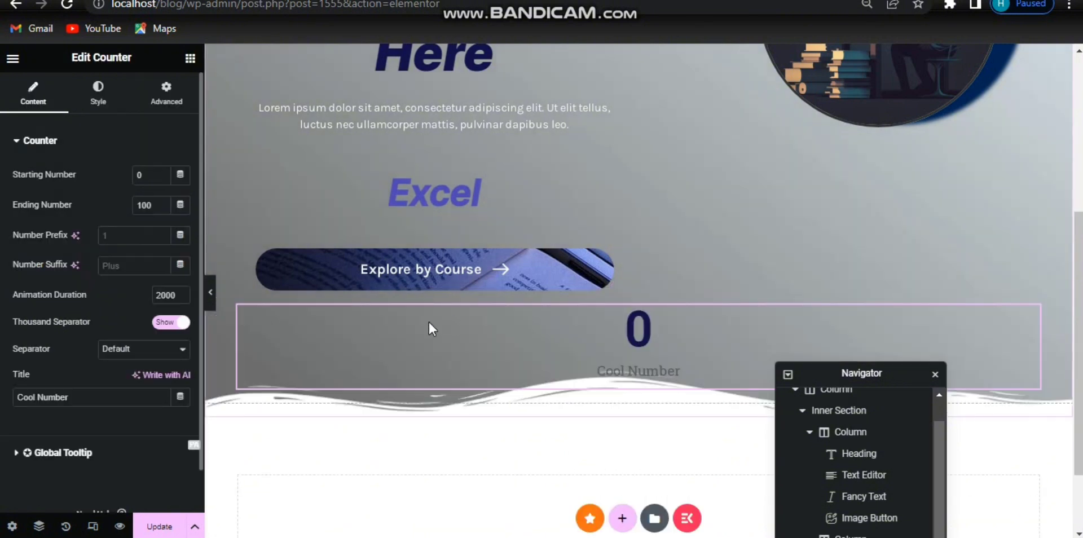
Step: Set the counter's ending number to 14 and its number suffix to K+
{"action": "left_click", "coordinate": [154, 203]}
{"action": "key", "text": "BackSpace"}
{"action": "key", "text": "BackSpace"}
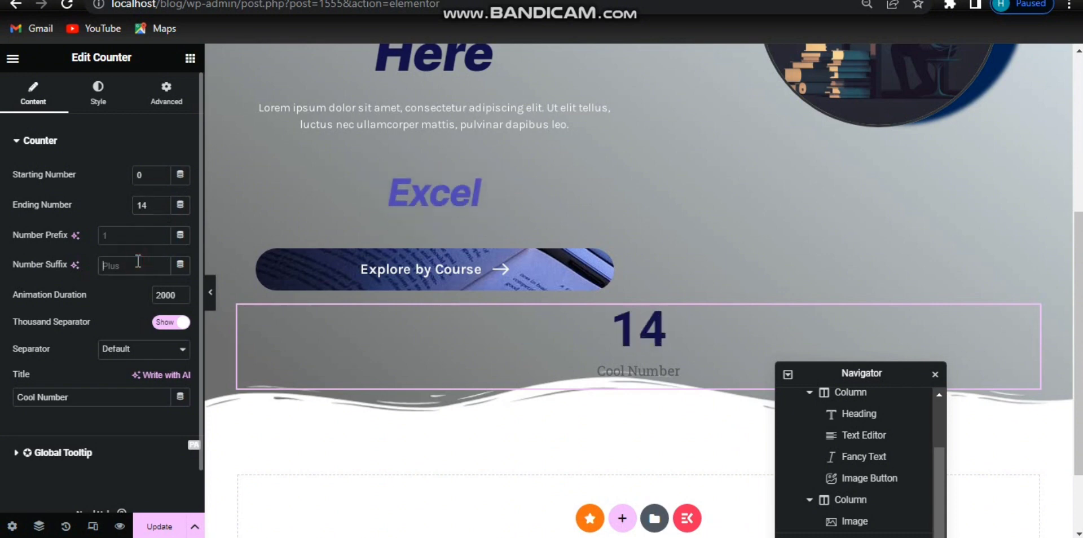
{"action": "type", "text": "K-"}
{"action": "type", "text": "+"}
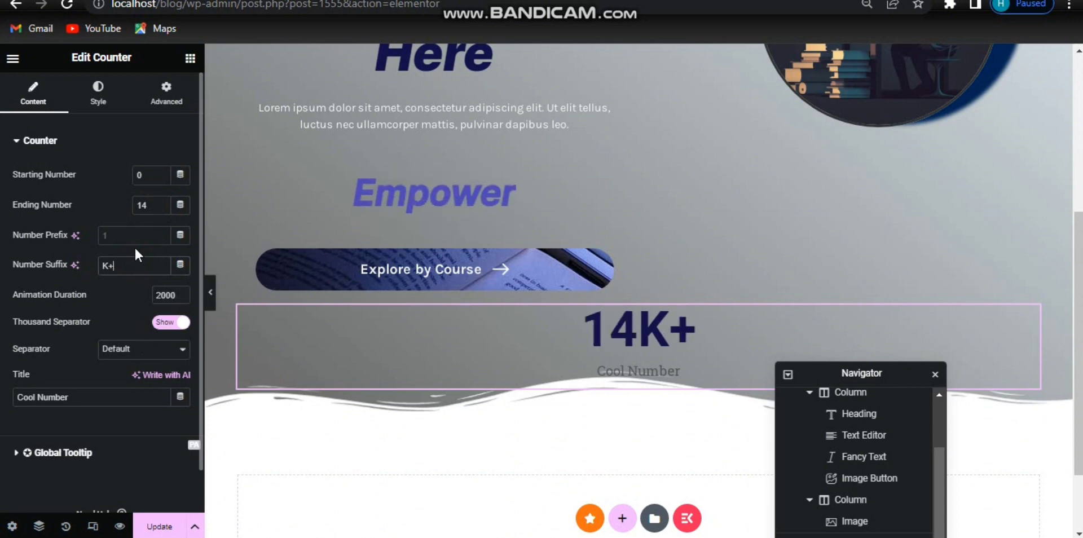
Step: Set the title of the 14K+ counter to Mentors
{"action": "left_click_drag", "start_coordinate": [101, 395], "coordinate": [2, 406]}
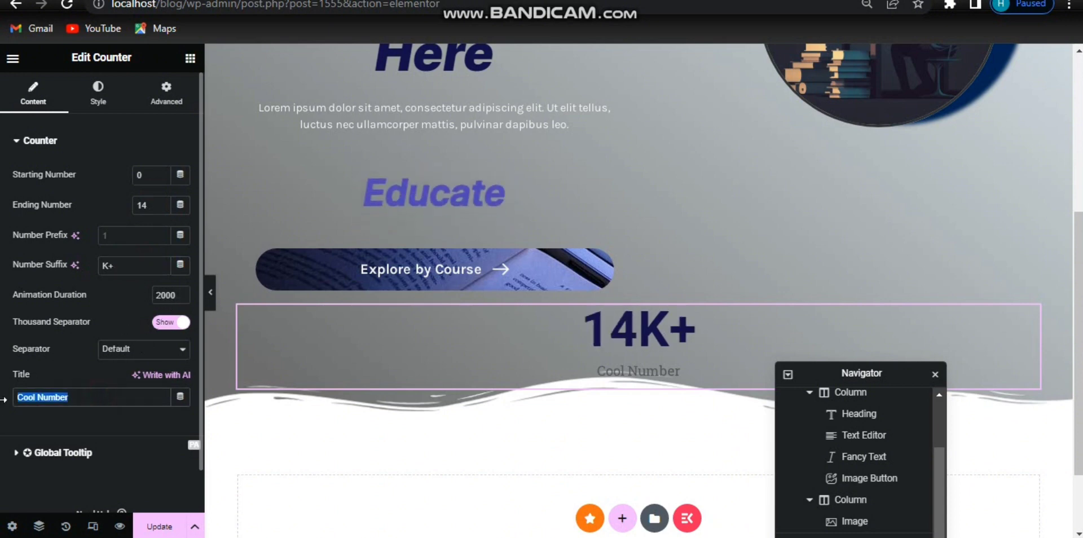
{"action": "type", "text": "M"}
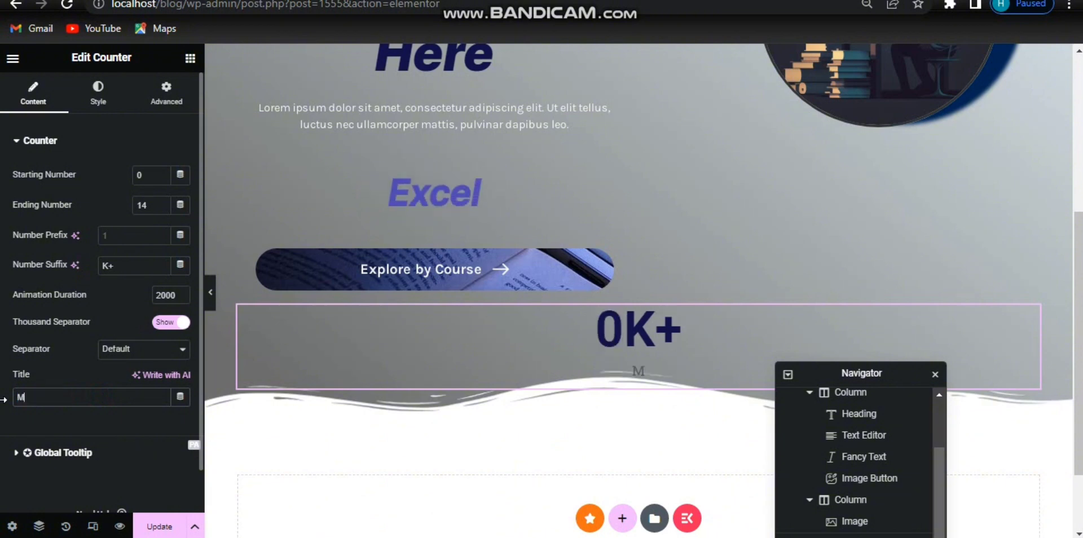
{"action": "type", "text": "entors"}
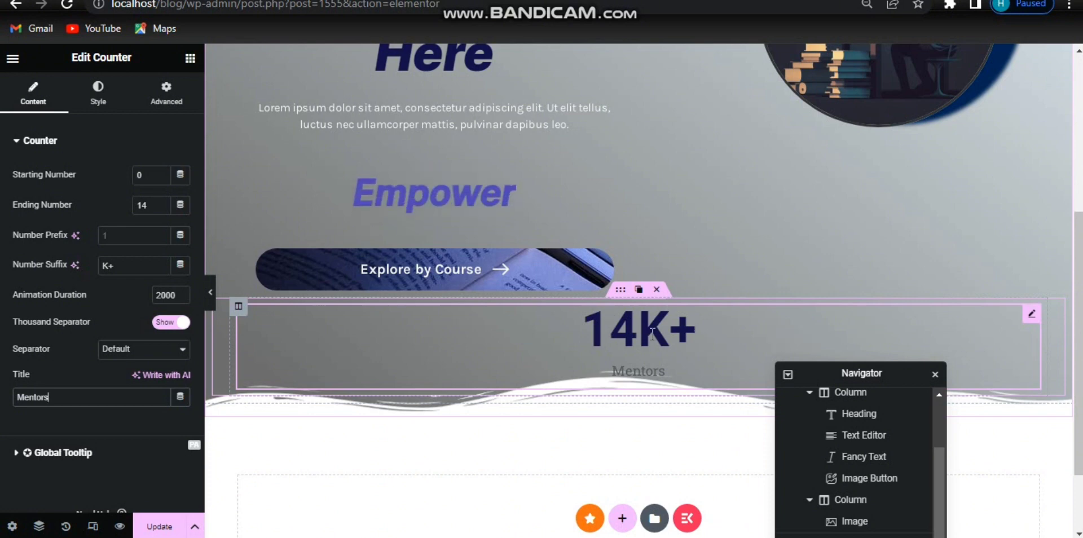
Step: Set the layout width of the counter widget to Inline (auto)
{"action": "left_click", "coordinate": [162, 108]}
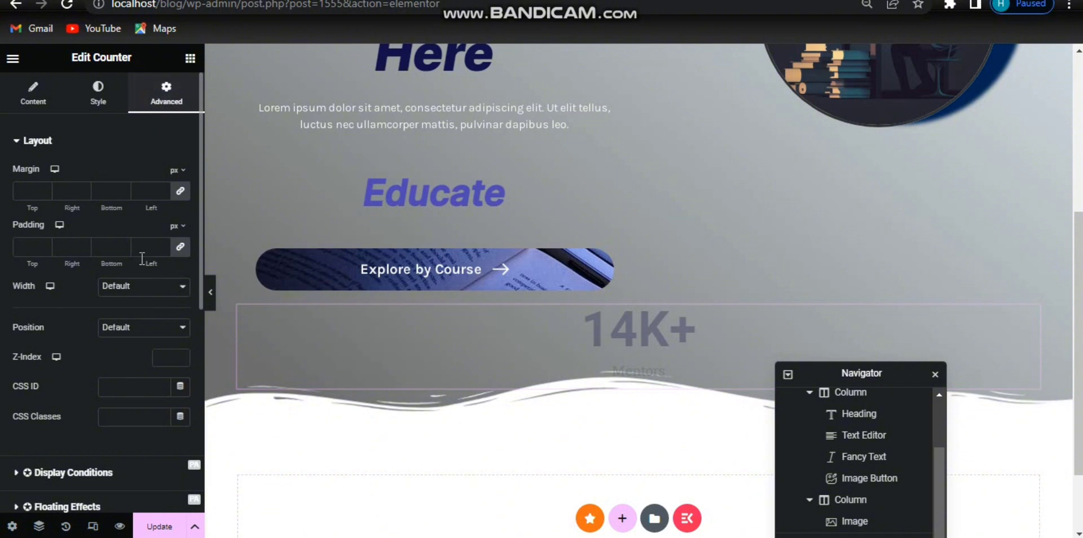
{"action": "left_click", "coordinate": [141, 327]}
{"action": "left_click", "coordinate": [140, 320]}
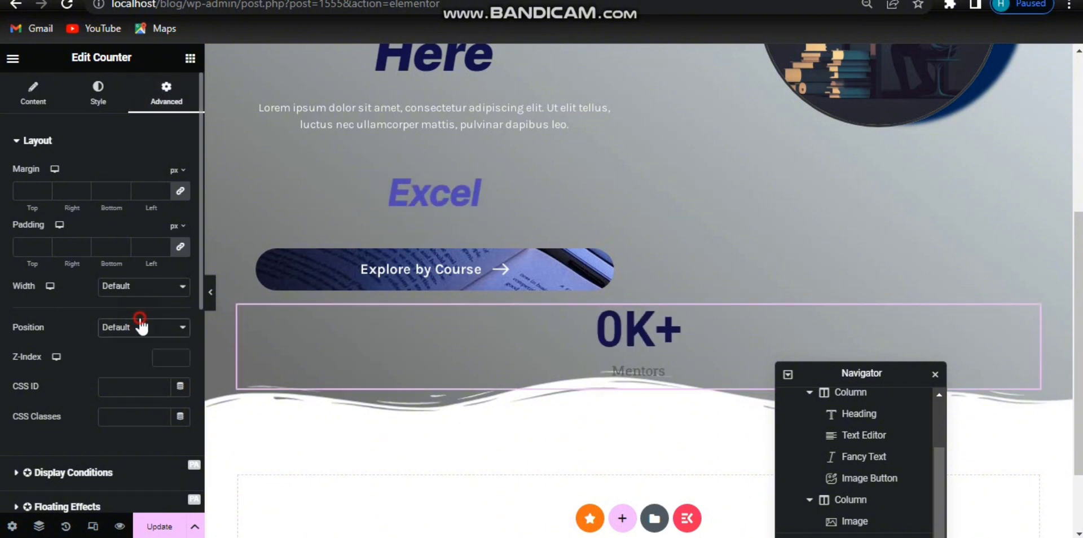
{"action": "left_click", "coordinate": [140, 289]}
{"action": "left_click", "coordinate": [142, 323]}
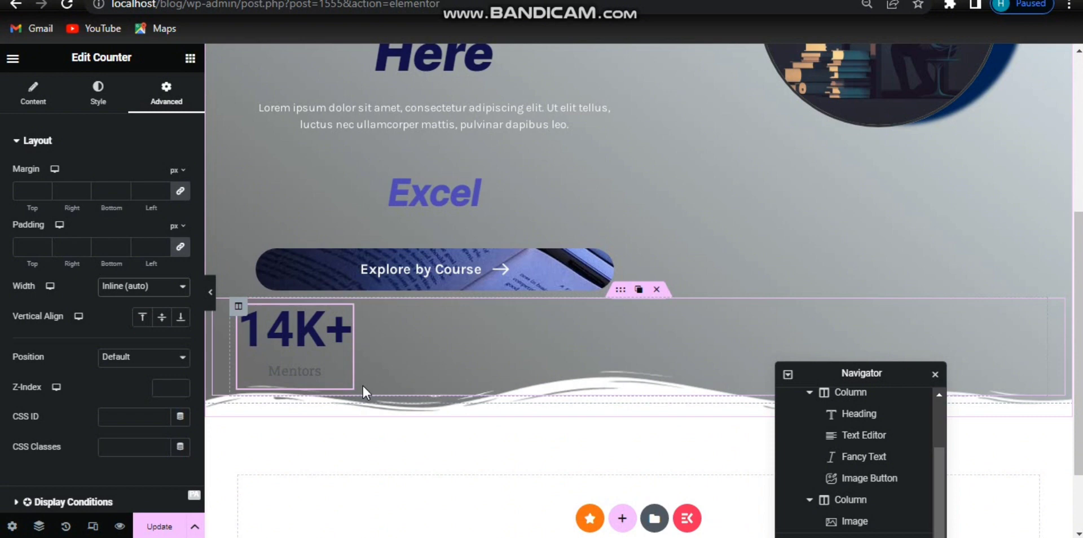
Step: Give the counter widget a dashed border in its normal state
{"action": "left_click", "coordinate": [111, 113]}
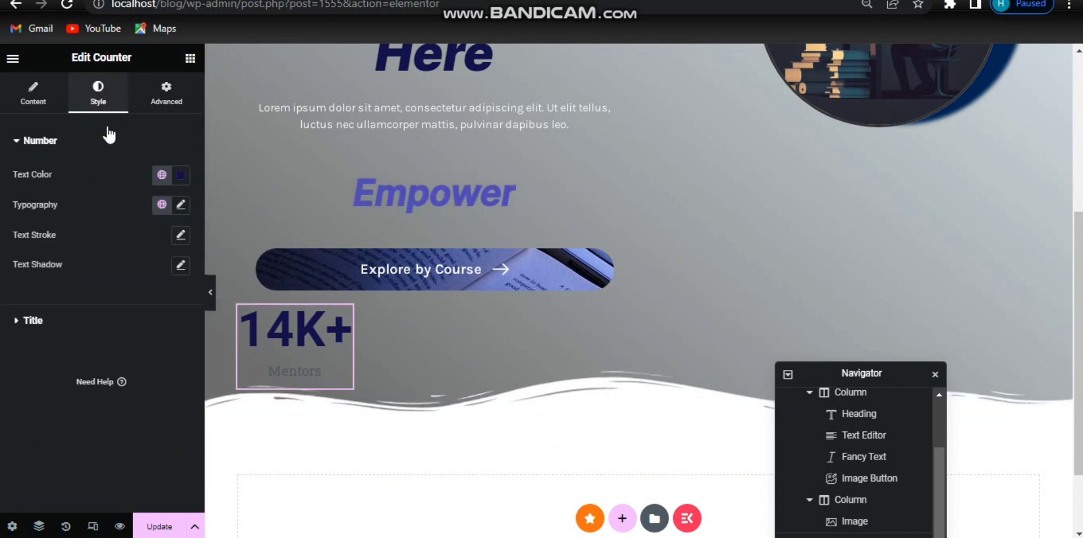
{"action": "left_click", "coordinate": [165, 97]}
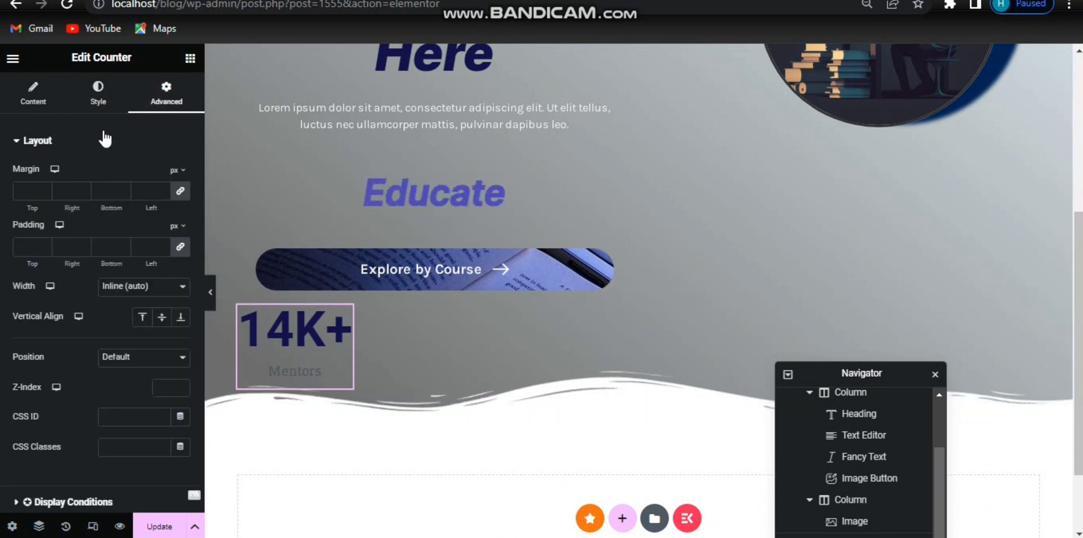
{"action": "left_click", "coordinate": [103, 138]}
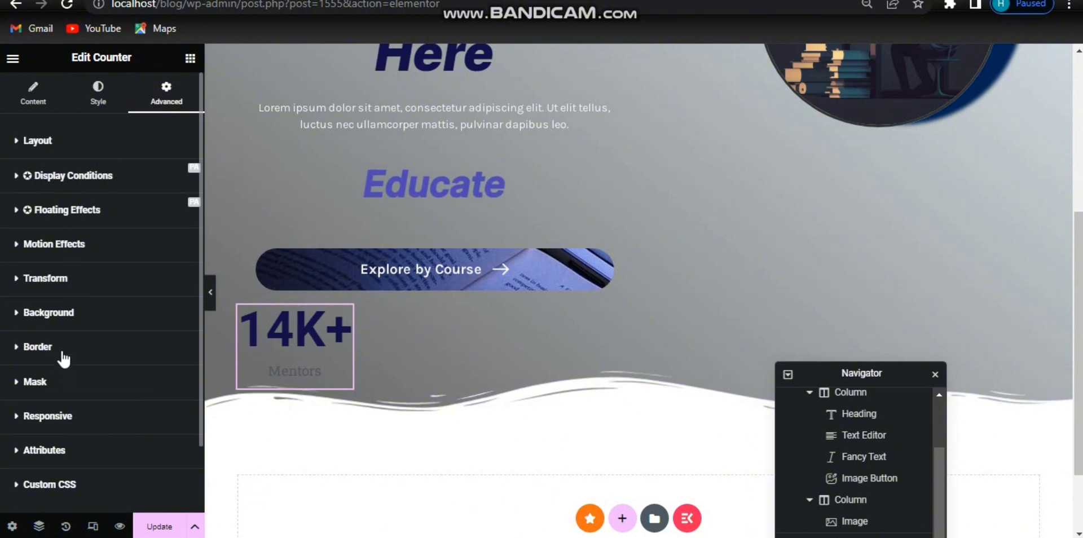
{"action": "left_click", "coordinate": [170, 357]}
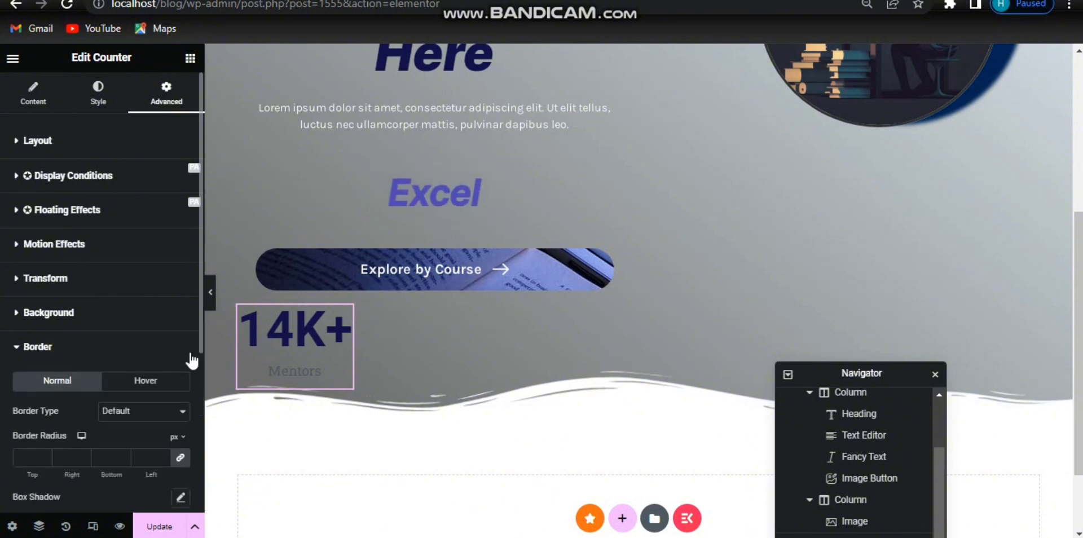
{"action": "left_click", "coordinate": [166, 414]}
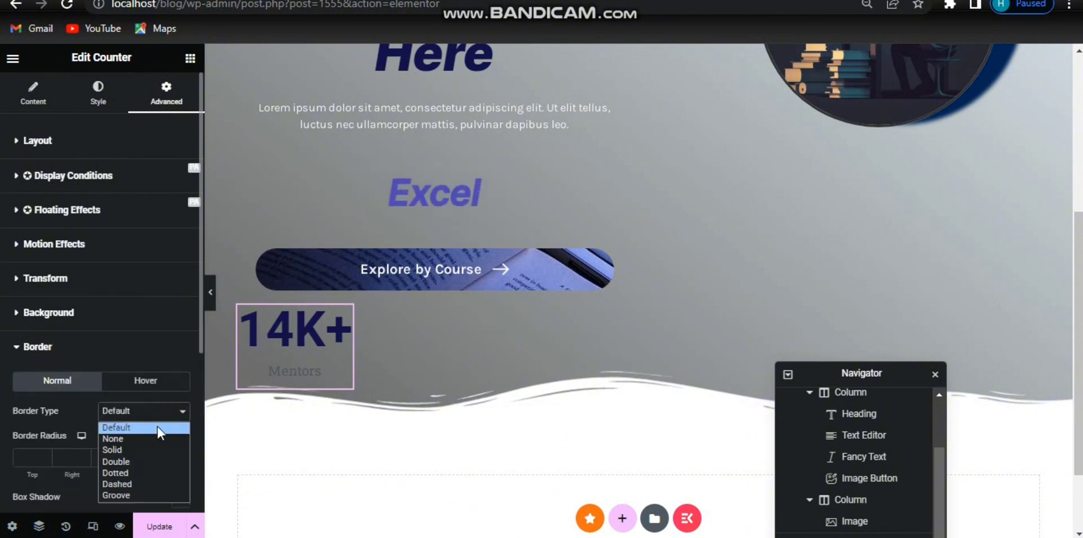
{"action": "left_click", "coordinate": [136, 484]}
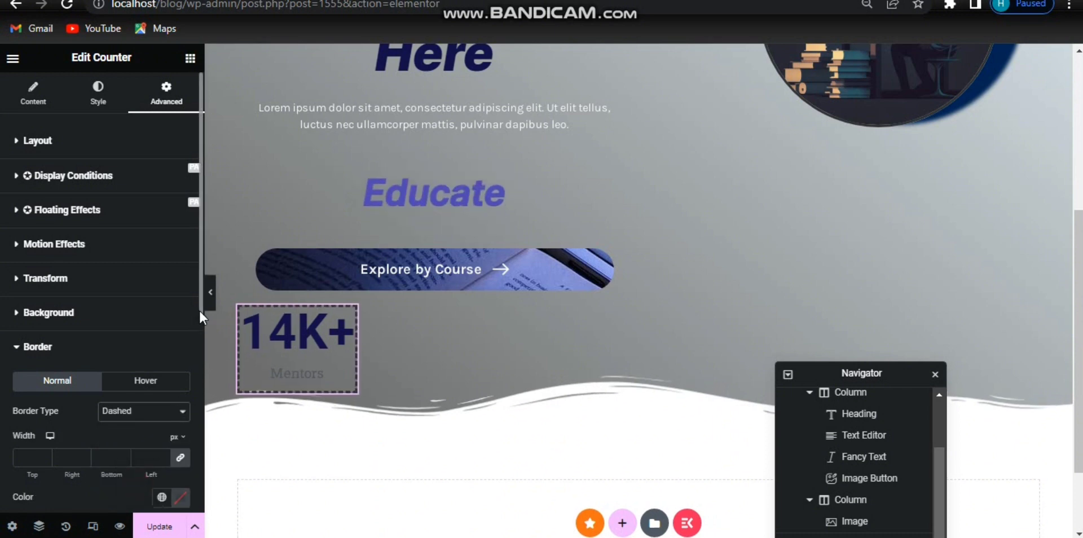
{"action": "left_click_drag", "start_coordinate": [198, 309], "coordinate": [198, 395]}
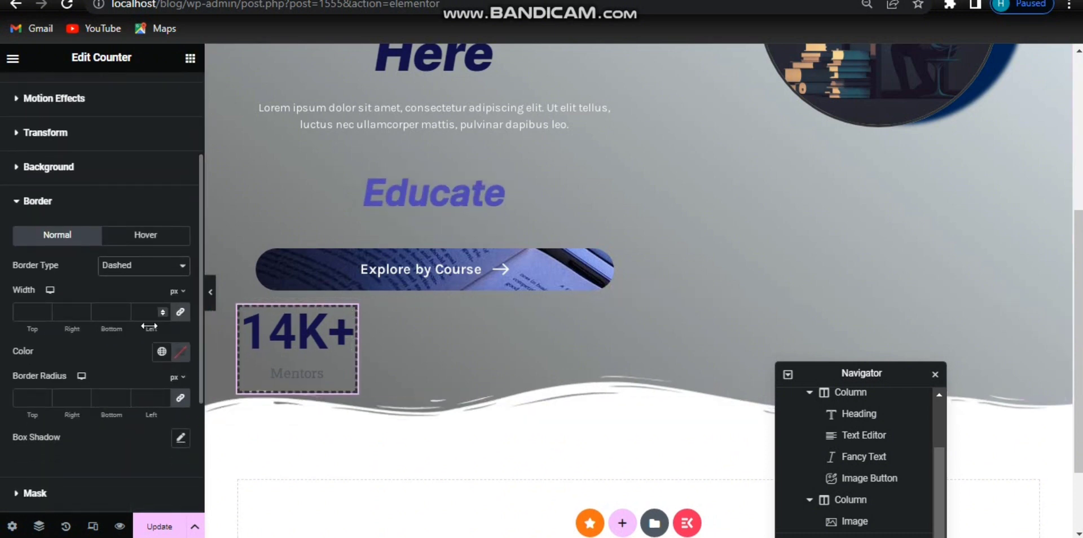
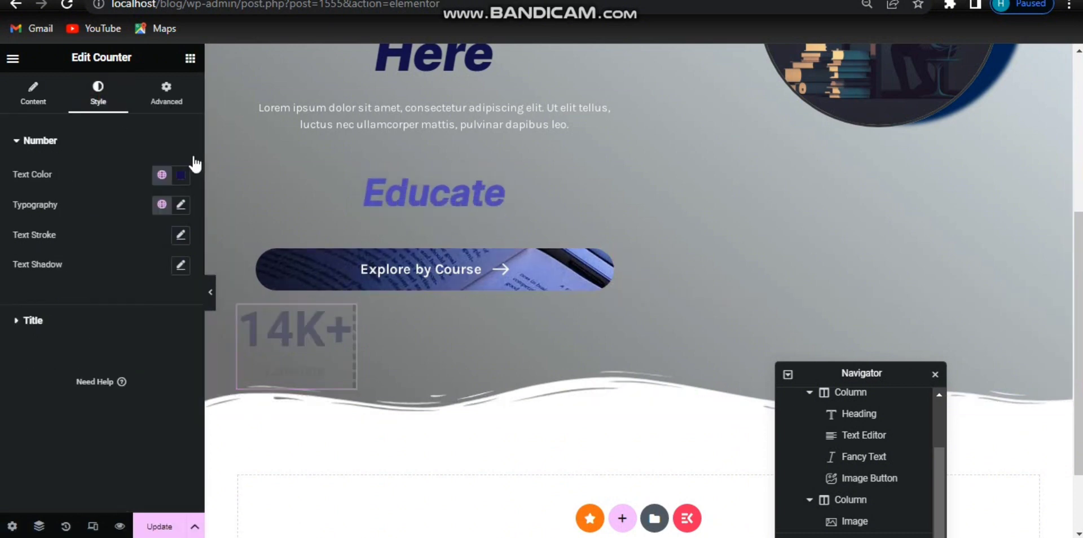
Step: Change the counter number's text color to white, #FFFFFF
{"action": "left_click", "coordinate": [180, 175]}
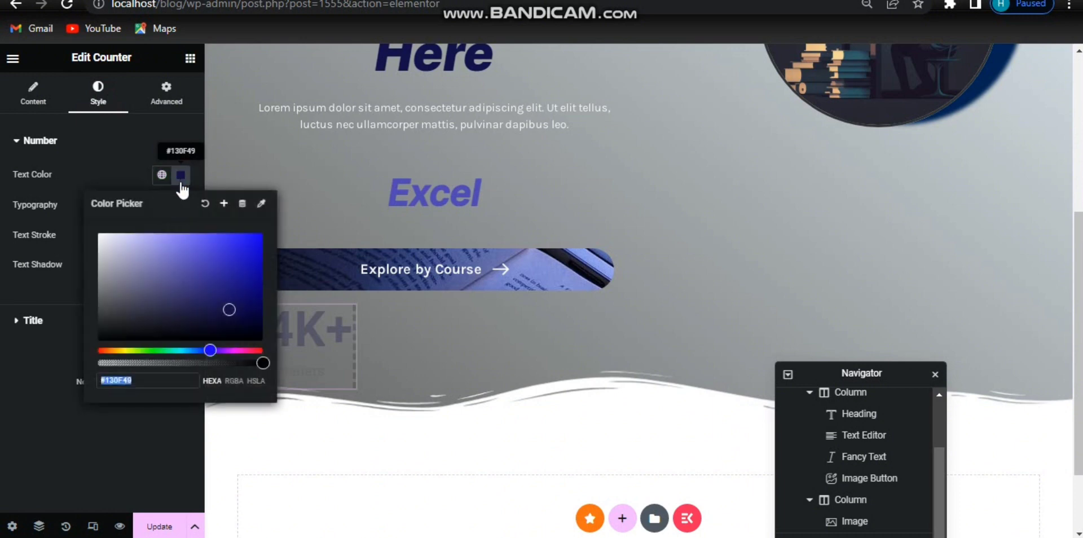
{"action": "left_click_drag", "start_coordinate": [228, 310], "coordinate": [48, 221]}
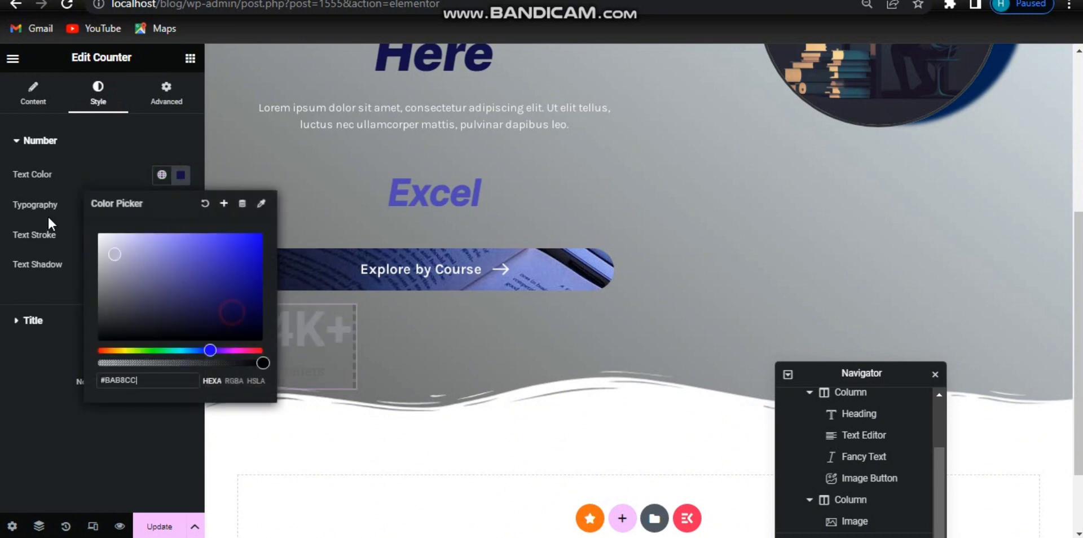
{"action": "left_click", "coordinate": [183, 177]}
Step: Set the counter number's typography to the Karla font at 65 px with weight 500 (Medium)
{"action": "left_click", "coordinate": [180, 206]}
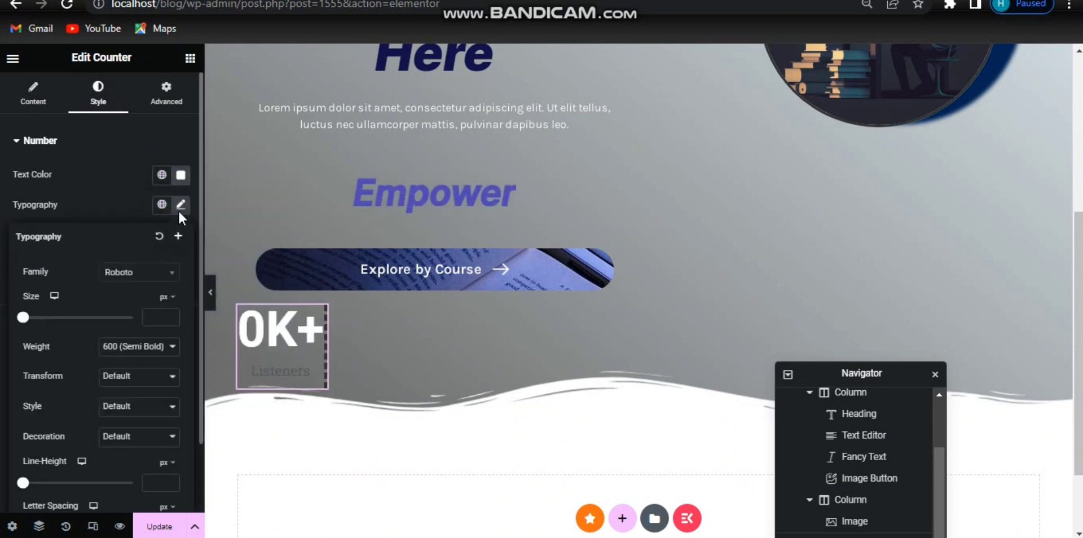
{"action": "left_click", "coordinate": [155, 272]}
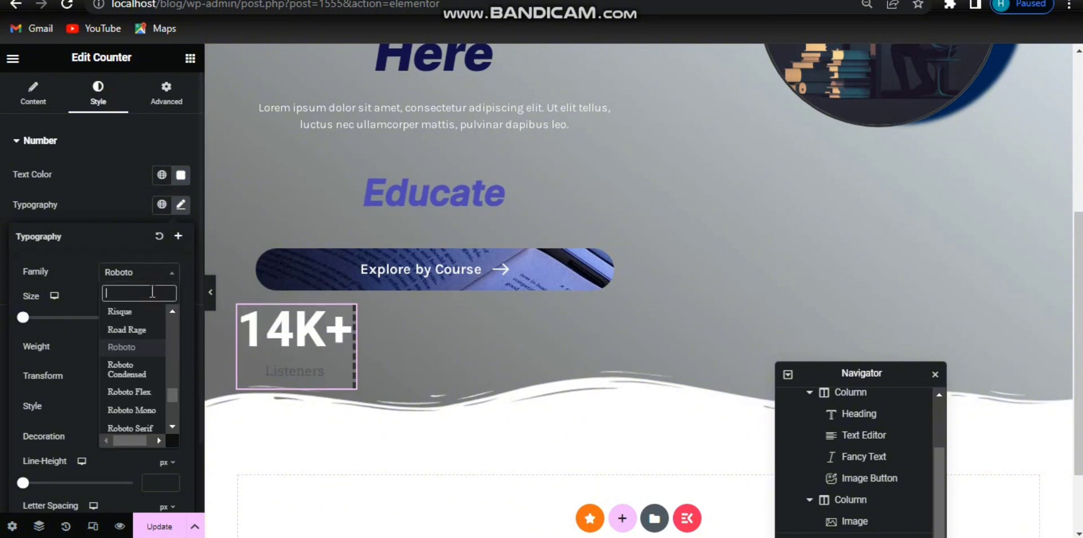
{"action": "type", "text": "kar"}
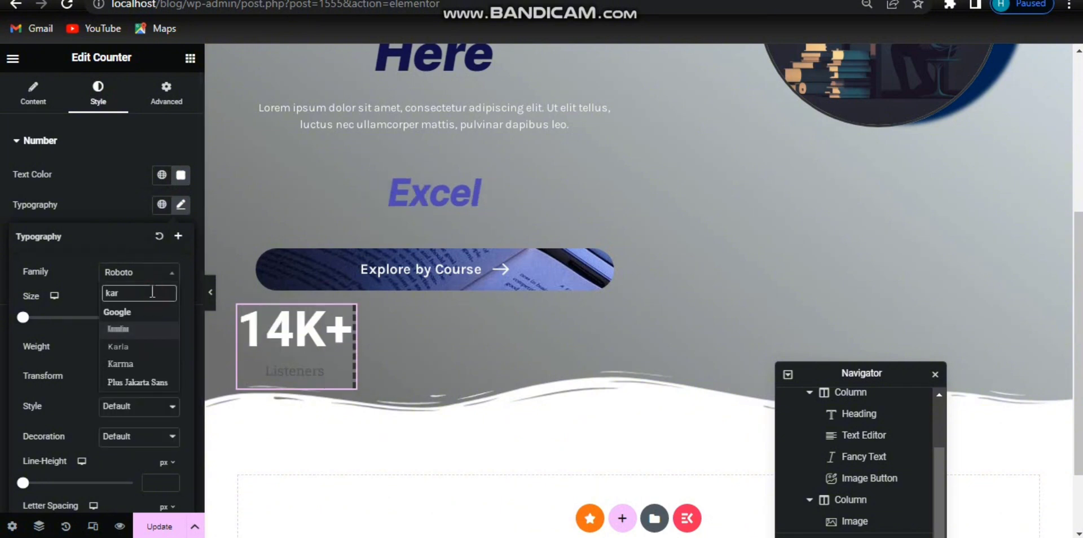
{"action": "left_click", "coordinate": [125, 347]}
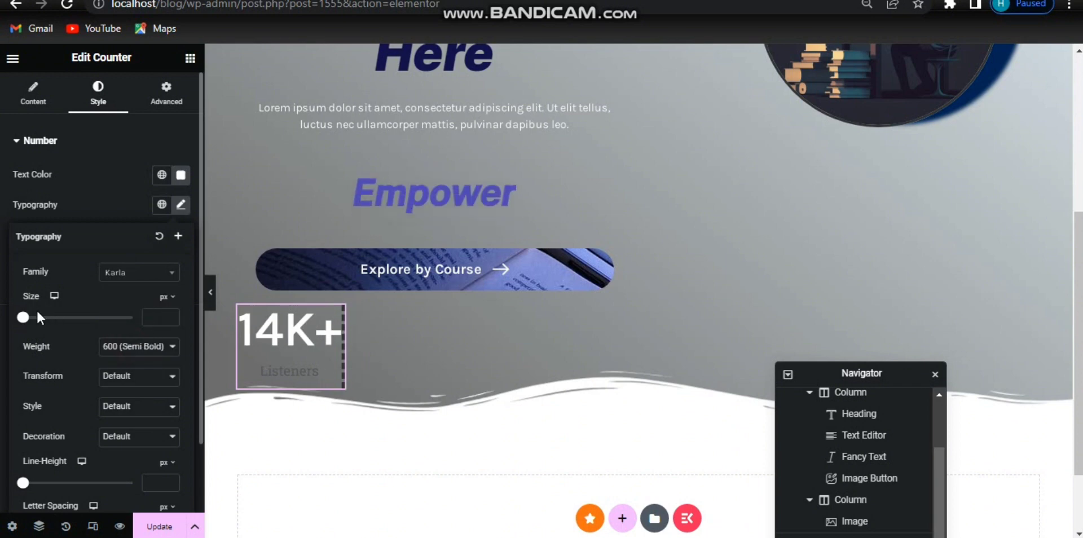
{"action": "left_click_drag", "start_coordinate": [28, 320], "coordinate": [61, 328]}
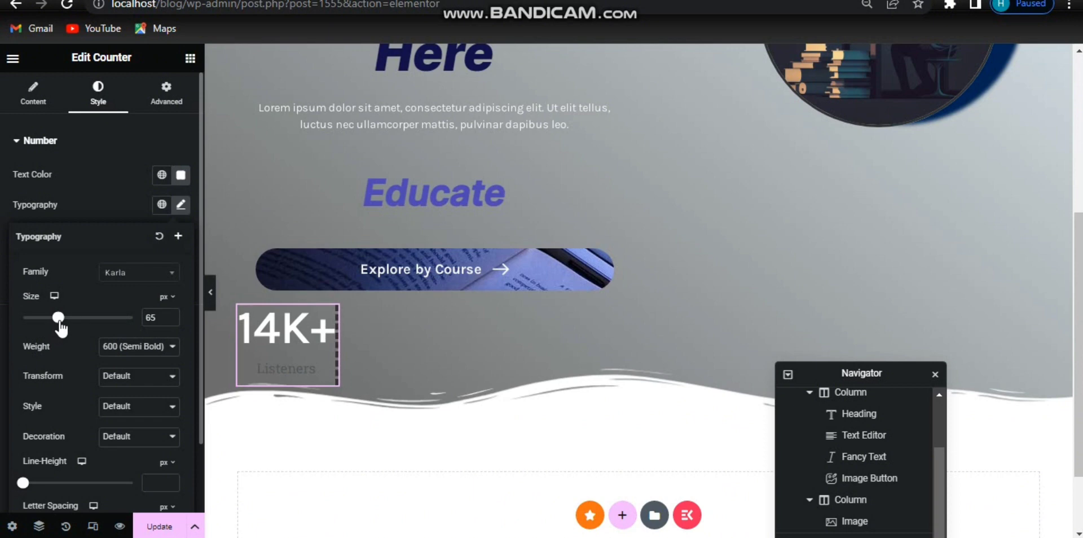
{"action": "left_click", "coordinate": [144, 353]}
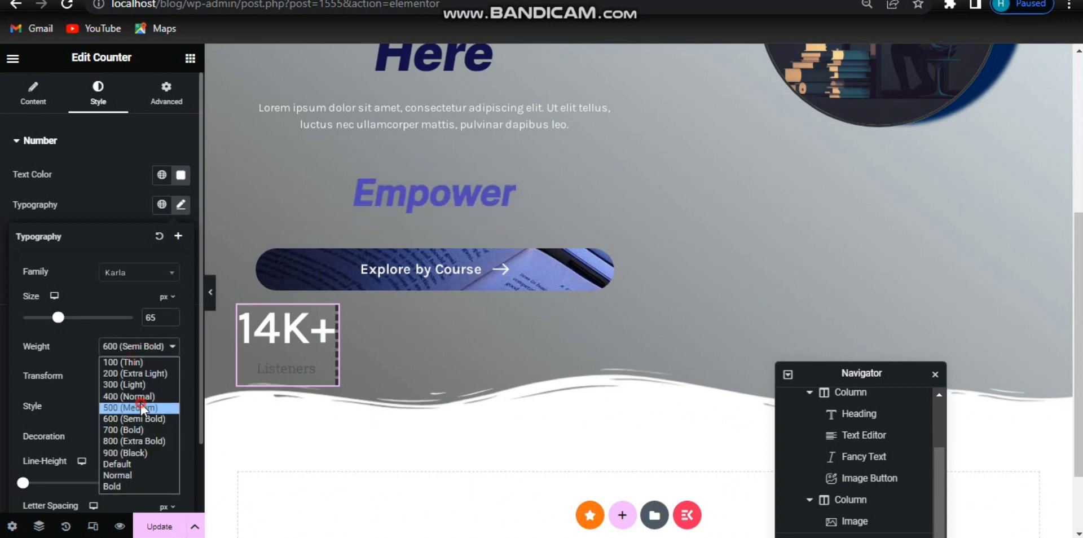
{"action": "left_click", "coordinate": [142, 408]}
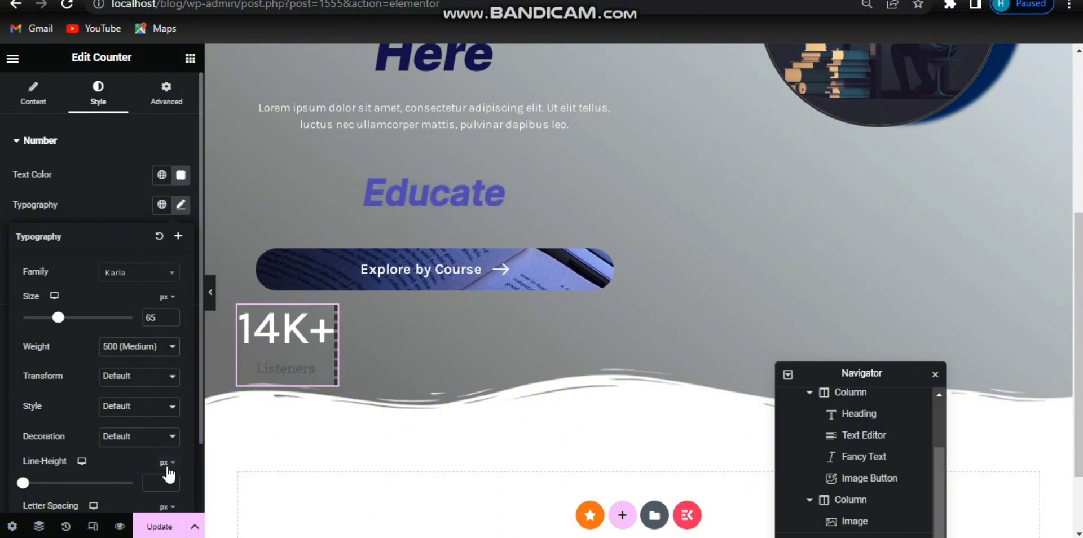
{"action": "left_click", "coordinate": [180, 175]}
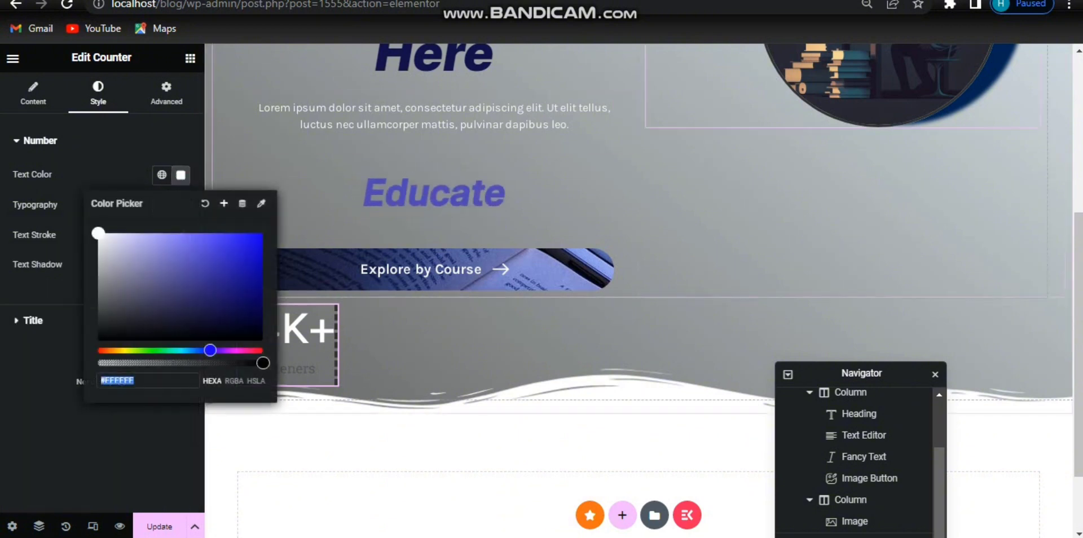
{"action": "left_click", "coordinate": [180, 175]}
Step: Set the text color of the counter's title to #D3D3D3
{"action": "left_click", "coordinate": [104, 316]}
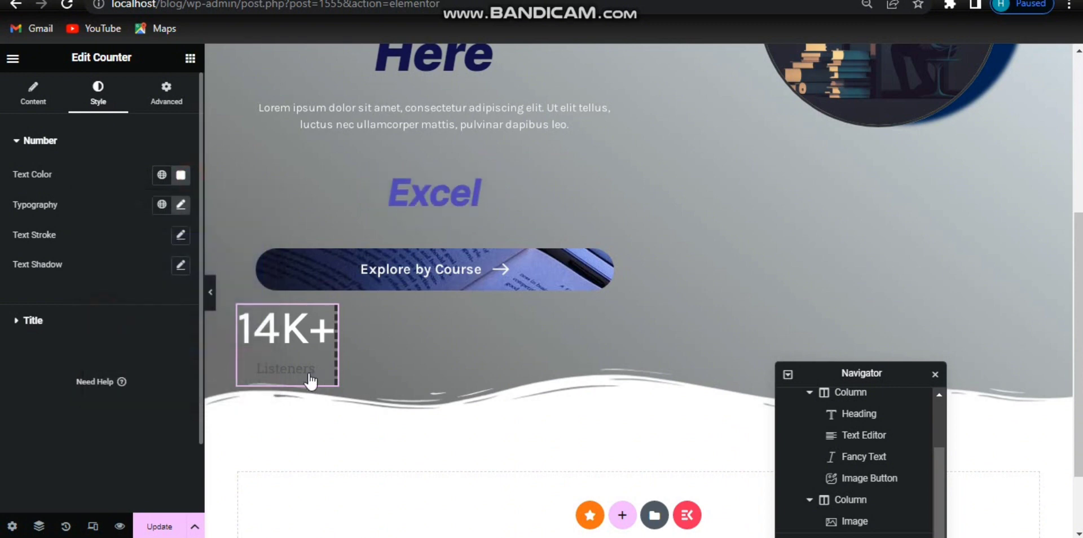
{"action": "left_click", "coordinate": [181, 228]}
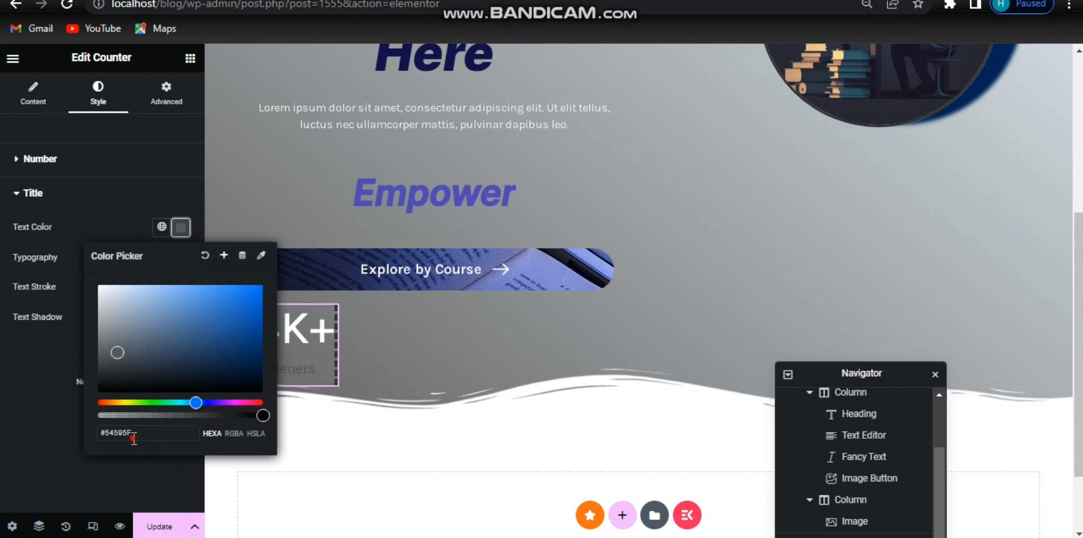
{"action": "left_click_drag", "start_coordinate": [133, 439], "coordinate": [98, 436]}
{"action": "type", "text": "#D3D3D3"}
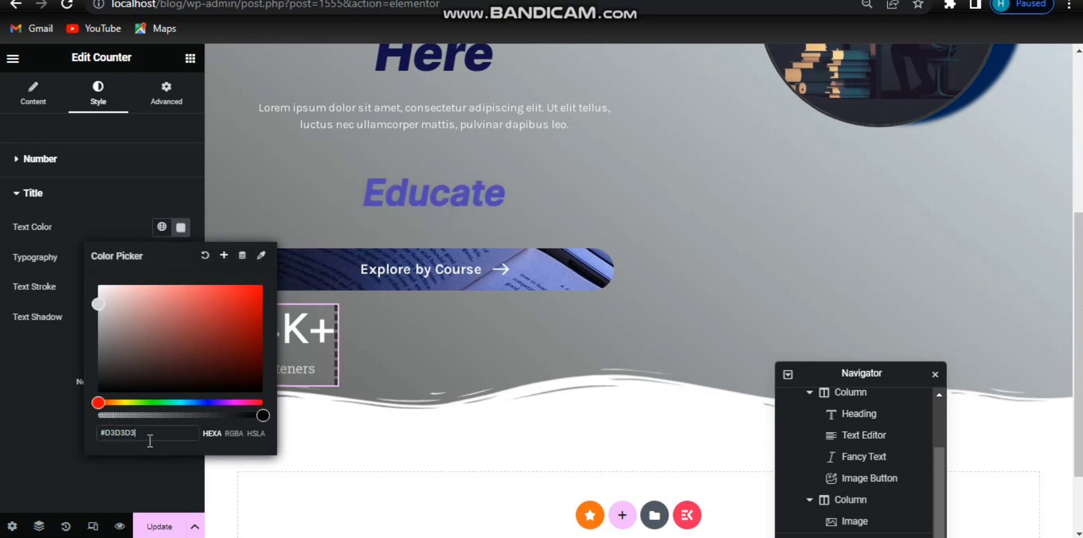
{"action": "left_click", "coordinate": [181, 229]}
Step: Apply the global karla font to the counter's title and set its size to 20 px
{"action": "left_click", "coordinate": [161, 258]}
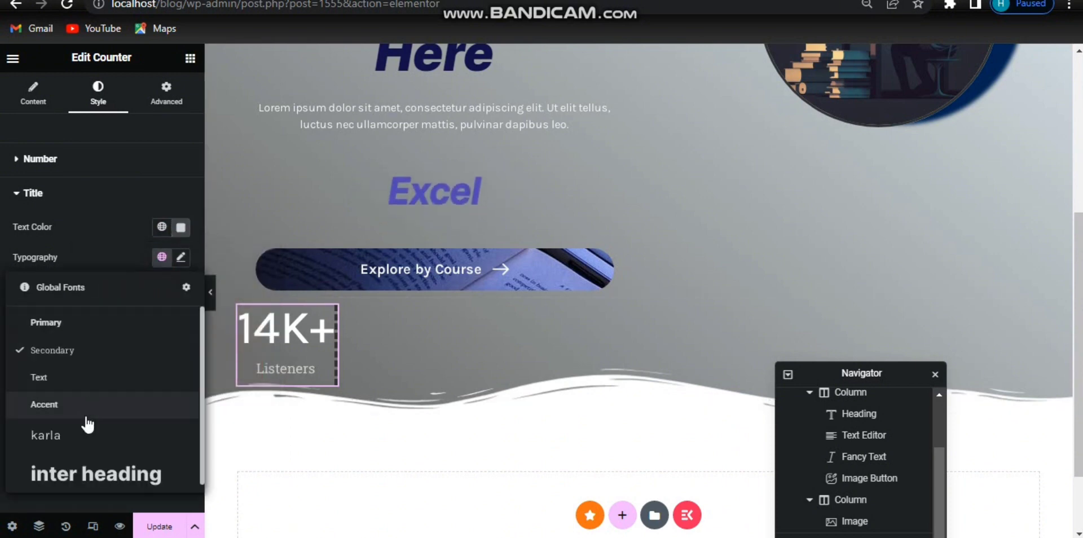
{"action": "left_click", "coordinate": [85, 440]}
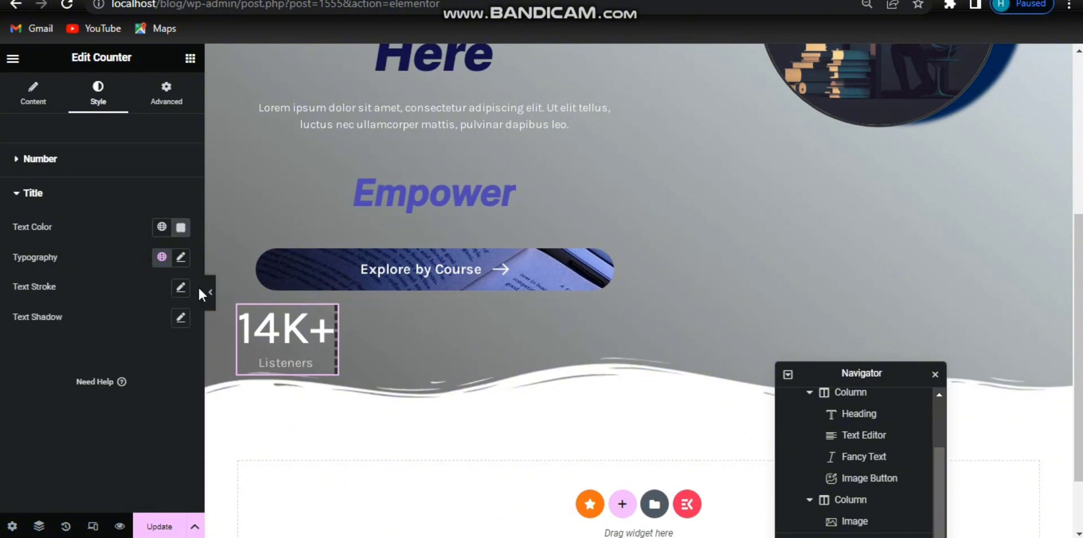
{"action": "left_click", "coordinate": [181, 257]}
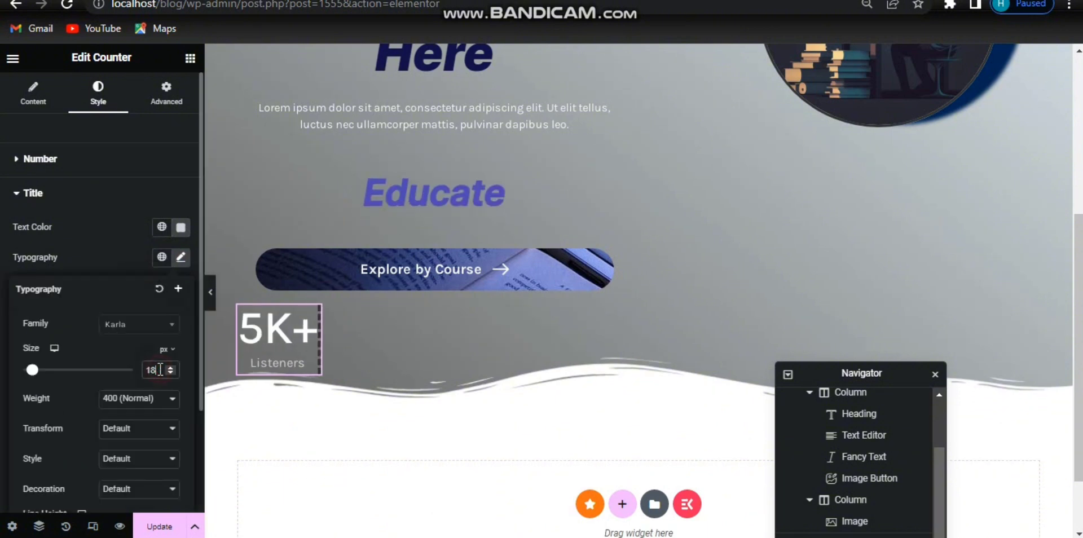
{"action": "key", "text": "Up"}
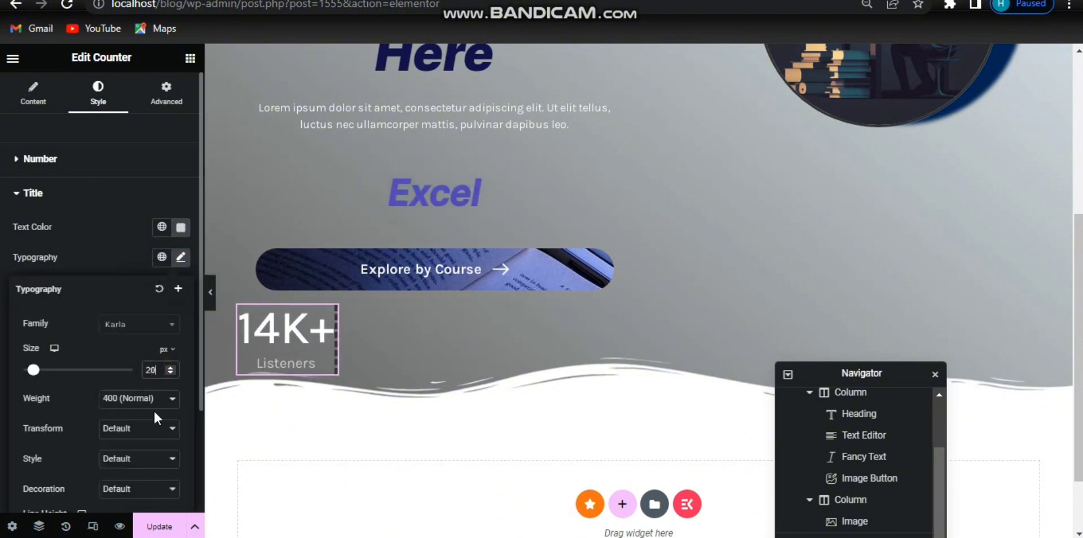
Step: Clear the line height in the counter title's typography settings
{"action": "scroll", "coordinate": [86, 421], "scroll_direction": "down", "scroll_amount": 3}
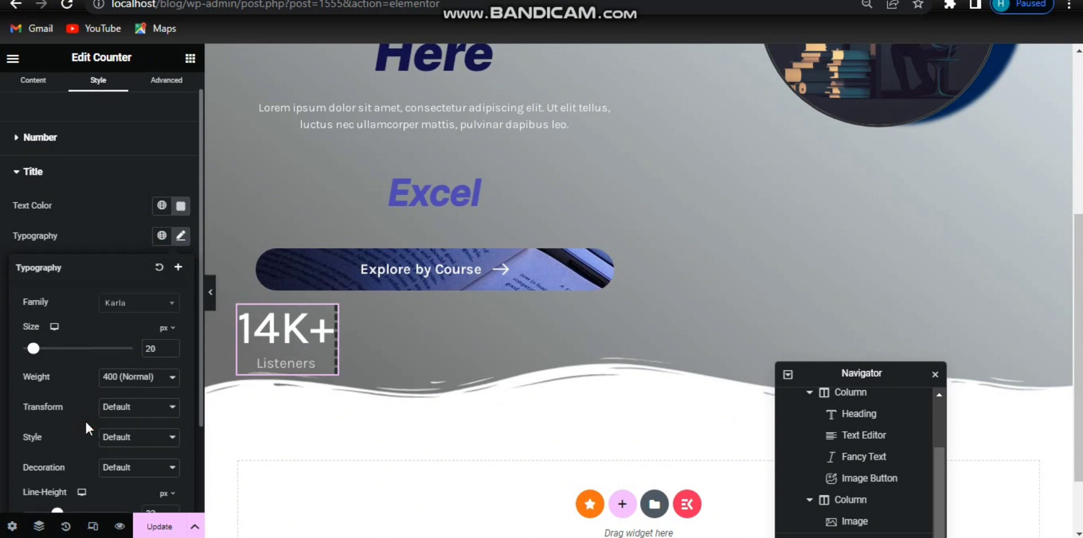
{"action": "key", "text": "BackSpace"}
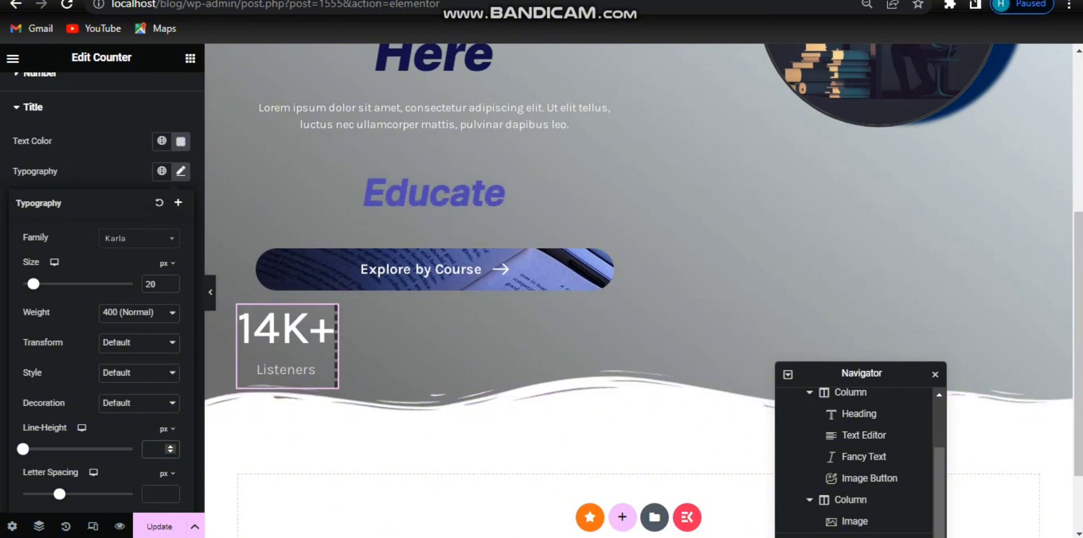
{"action": "left_click", "coordinate": [145, 164]}
{"action": "scroll", "coordinate": [148, 166], "scroll_direction": "up", "scroll_amount": 3}
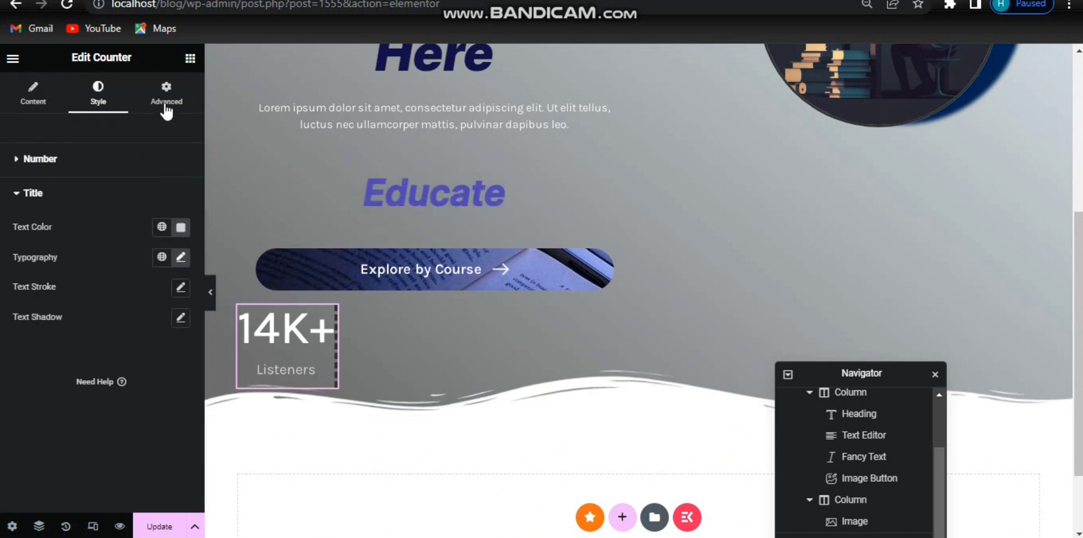
Step: Unlink the counter's padding values and set only the right padding to 100 px
{"action": "left_click", "coordinate": [166, 107]}
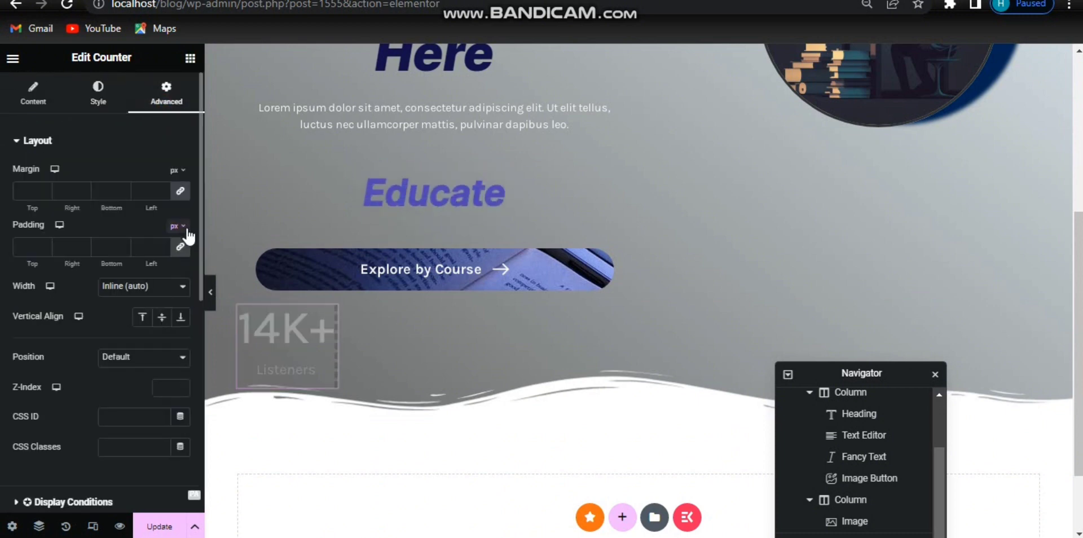
{"action": "left_click", "coordinate": [71, 247]}
{"action": "type", "text": "100"}
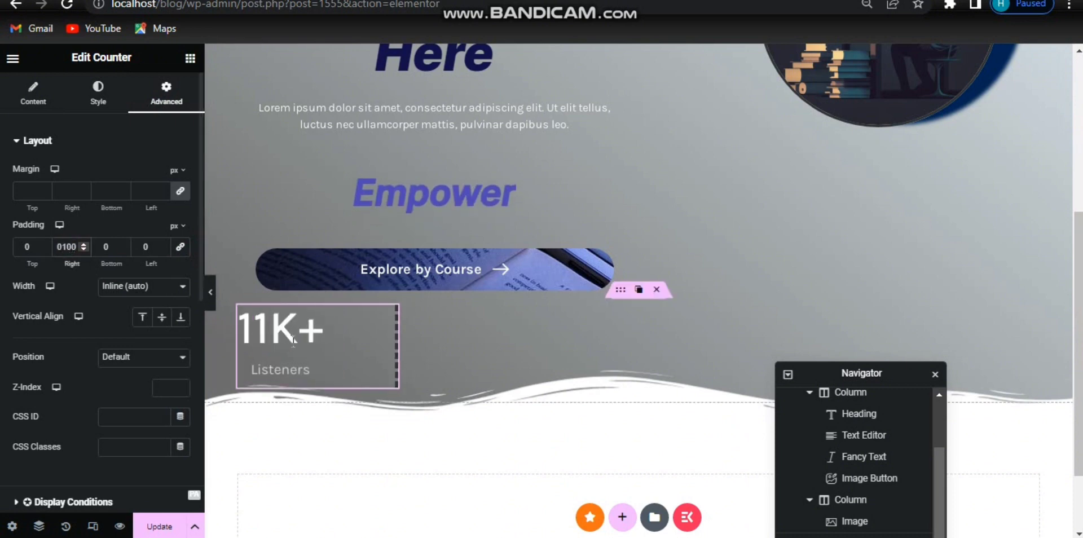
Step: Unlink the counter's margins and set them to 50 px top, 44 px right and 40 px bottom
{"action": "left_click", "coordinate": [181, 192]}
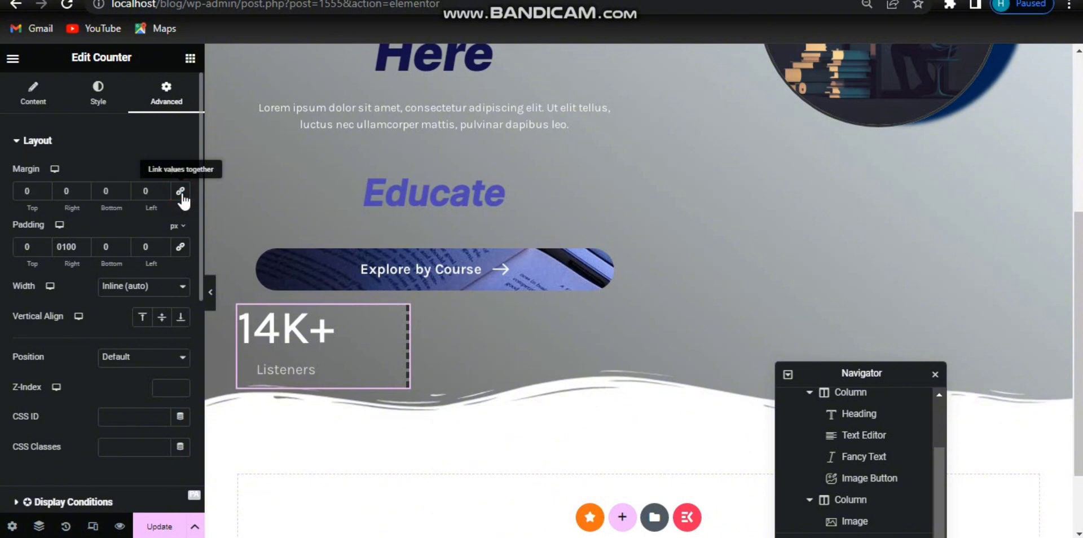
{"action": "left_click", "coordinate": [21, 193]}
{"action": "type", "text": "5"}
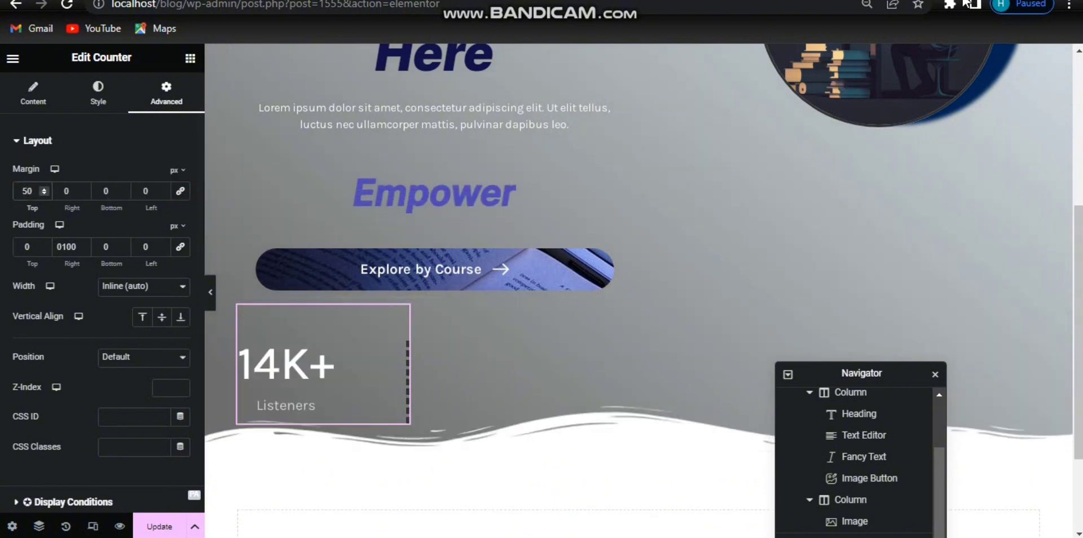
{"action": "left_click", "coordinate": [64, 192]}
{"action": "type", "text": "44"}
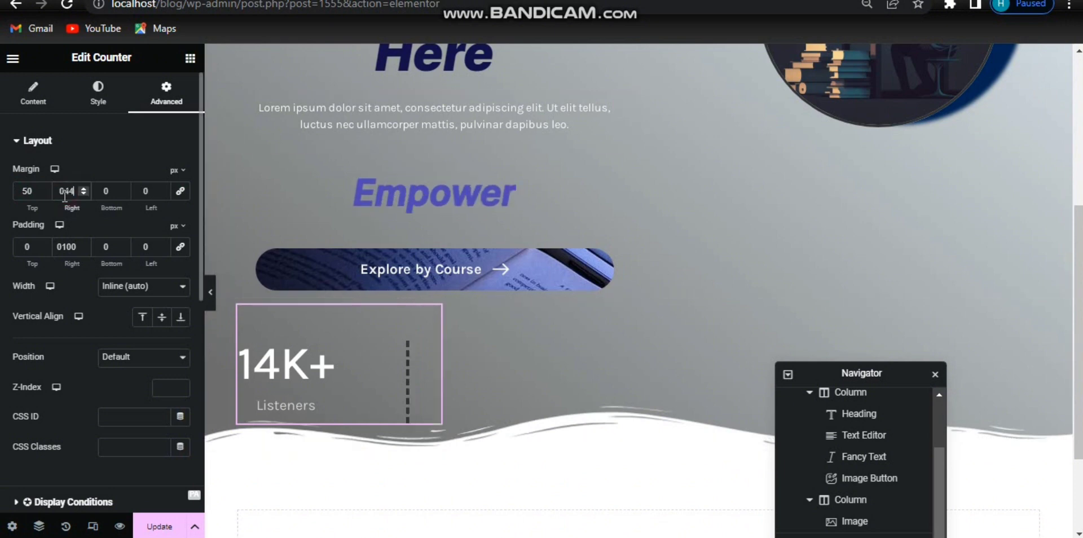
{"action": "left_click", "coordinate": [109, 191]}
{"action": "type", "text": "40"}
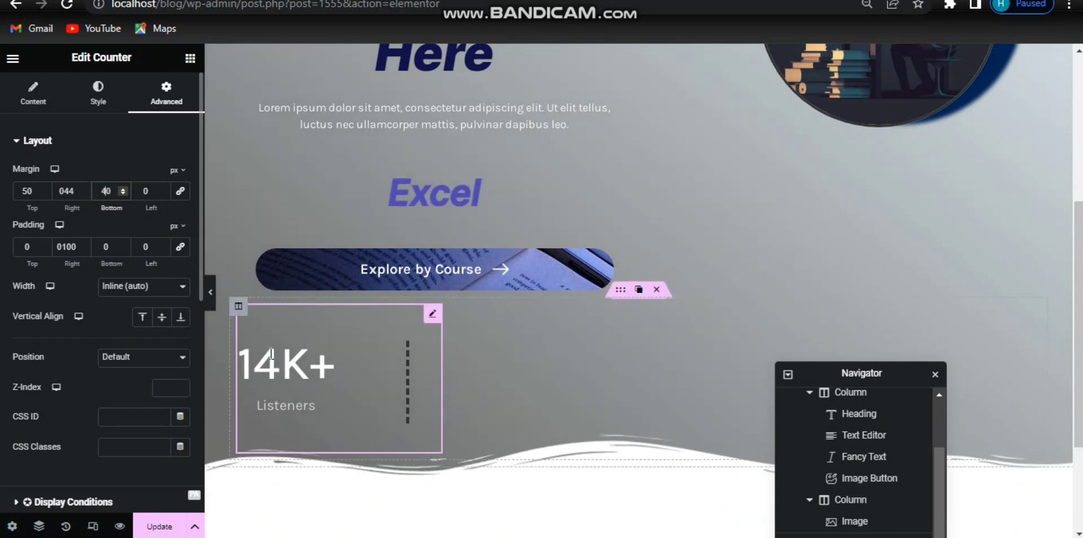